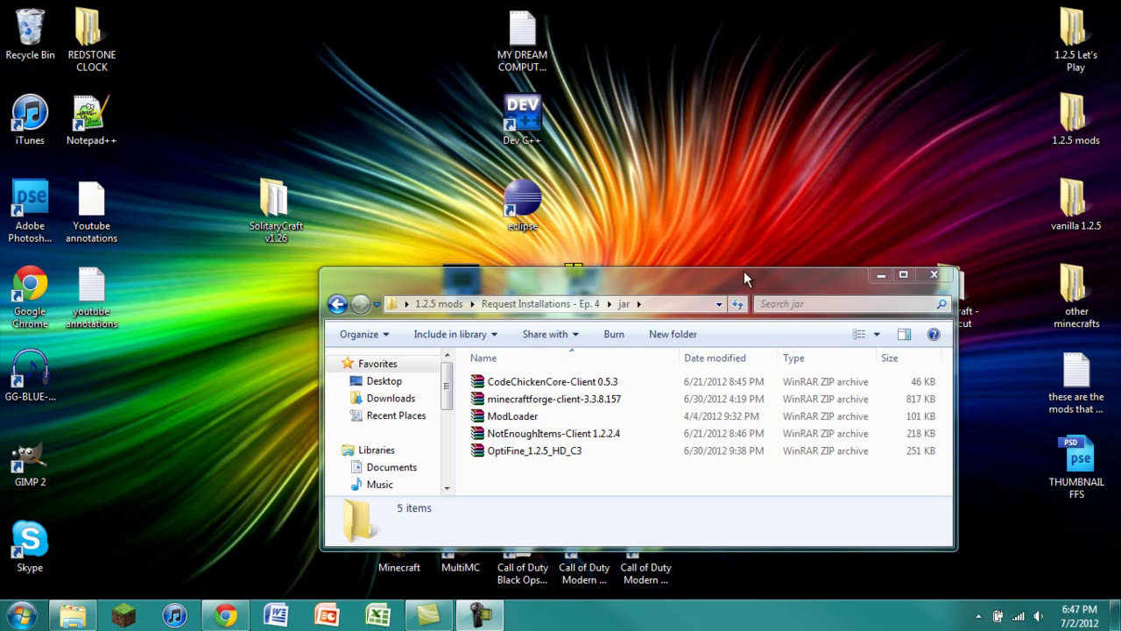
Enlarge the folder window and look through the mod files in the mods folder of Request Installations - Ep. 4
{"action": "left_click_drag", "start_coordinate": [744, 279], "coordinate": [707, 173]}
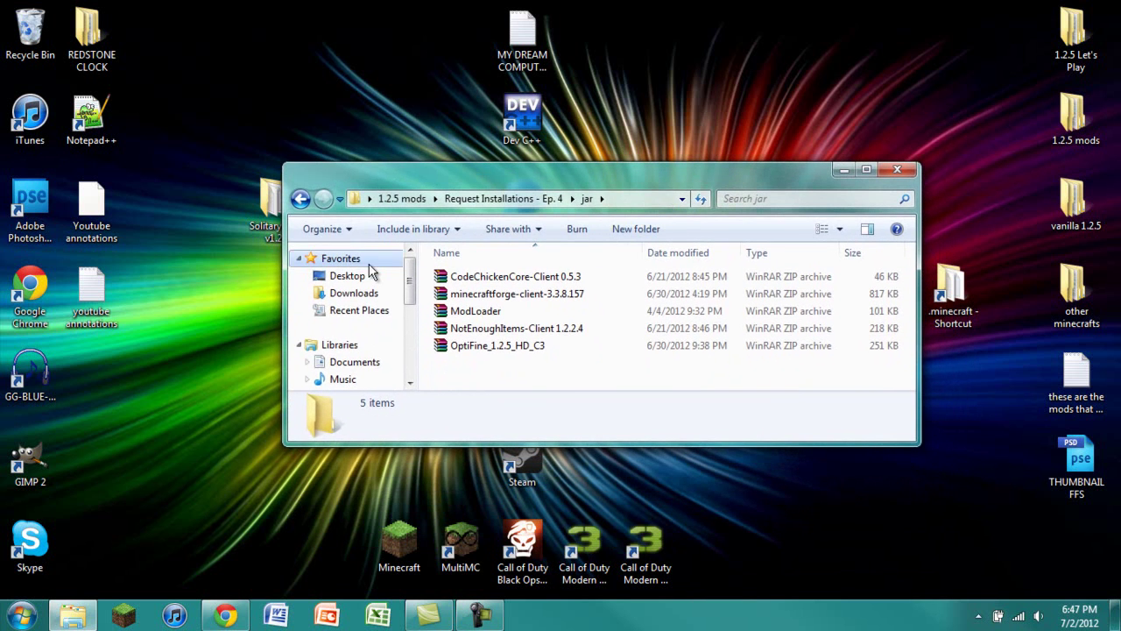
{"action": "left_click_drag", "start_coordinate": [442, 165], "coordinate": [447, 77]}
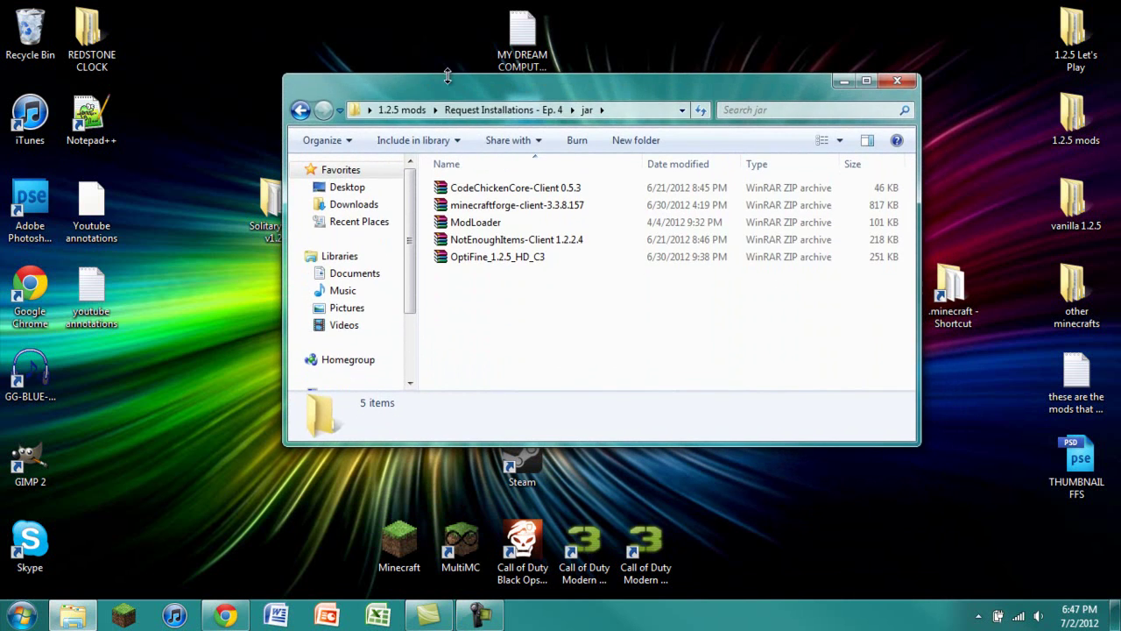
{"action": "left_click", "coordinate": [308, 114]}
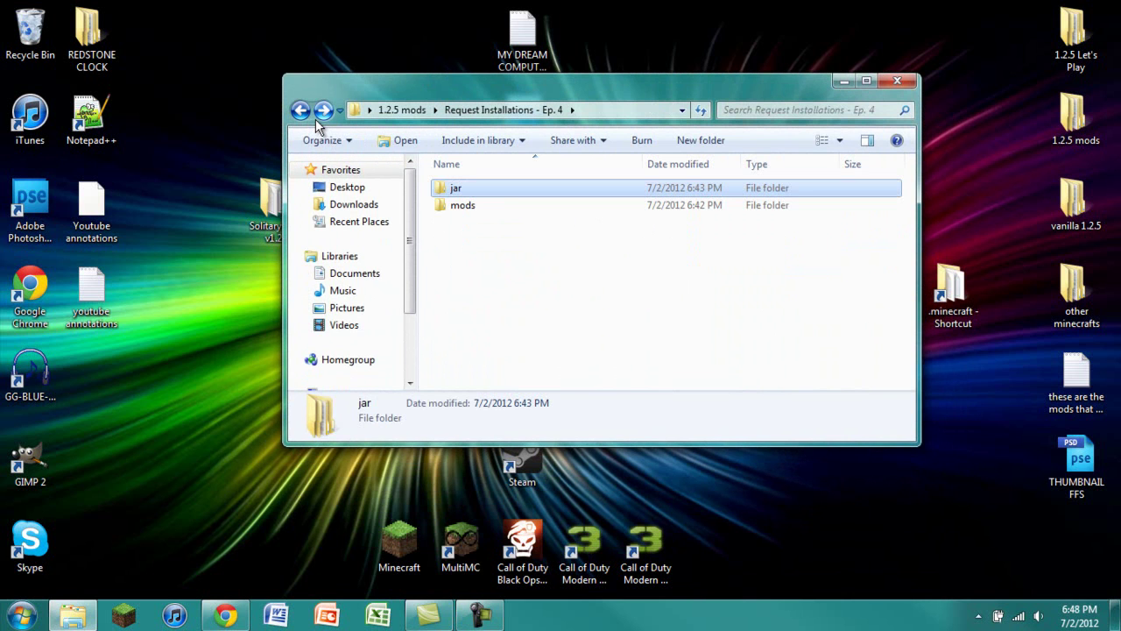
{"action": "left_click", "coordinate": [467, 205]}
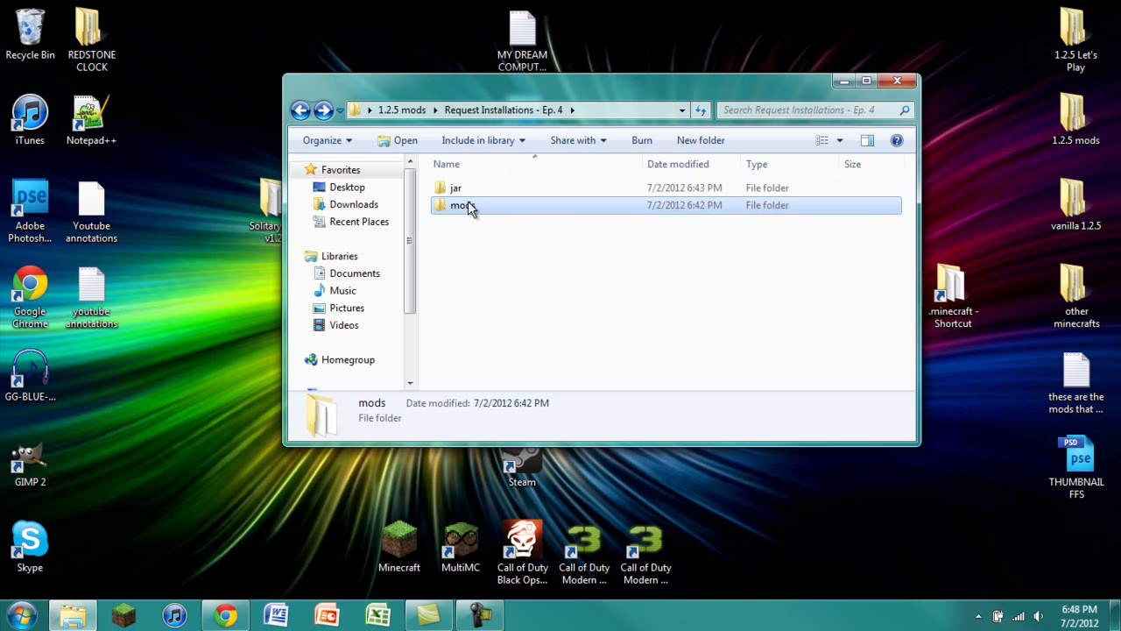
{"action": "double_click", "coordinate": [468, 205]}
{"action": "scroll", "coordinate": [528, 226], "scroll_direction": "down", "scroll_amount": 1}
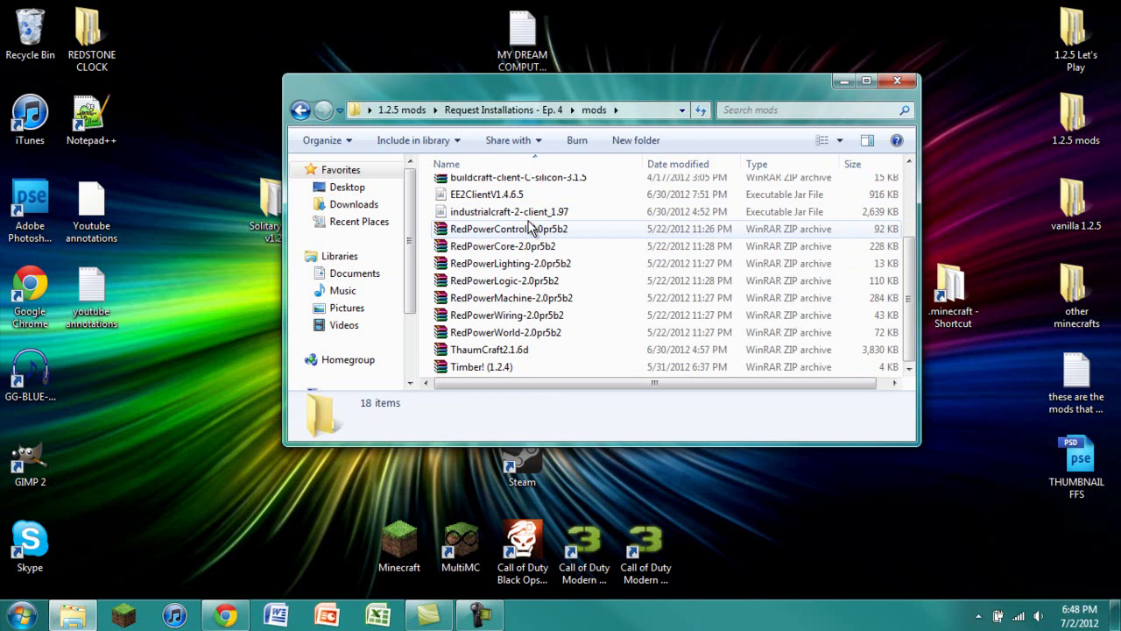
Review the archives in the jar folder of Request Installations - Ep. 4, and return to the parent folder
{"action": "left_click", "coordinate": [300, 110]}
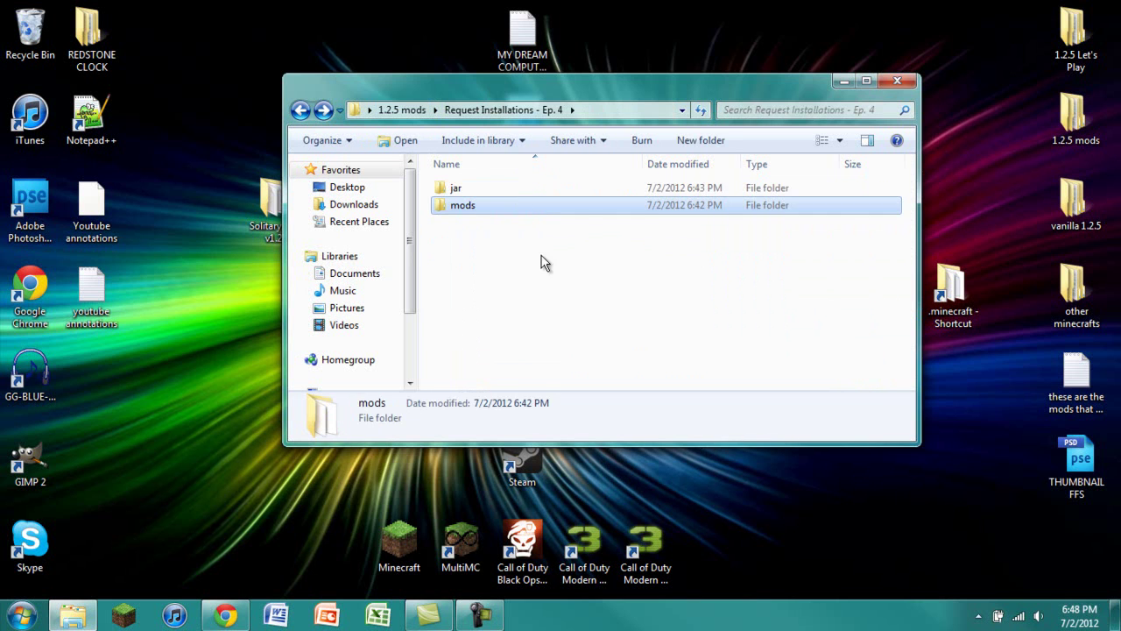
{"action": "left_click_drag", "start_coordinate": [543, 260], "coordinate": [497, 151]}
{"action": "double_click", "coordinate": [478, 187]}
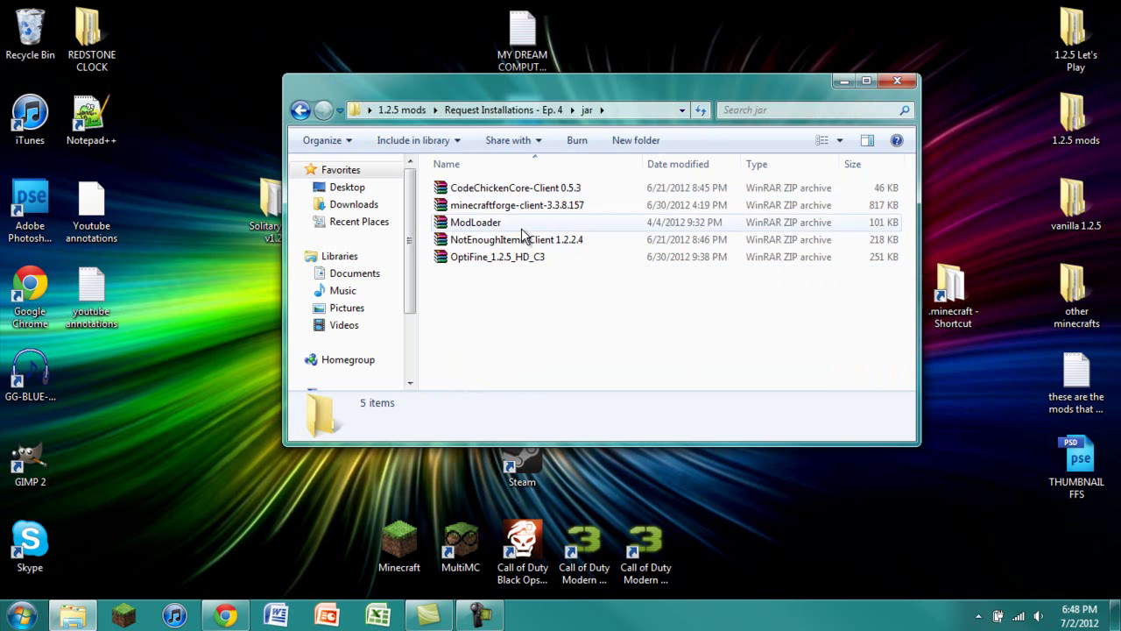
{"action": "left_click", "coordinate": [300, 110]}
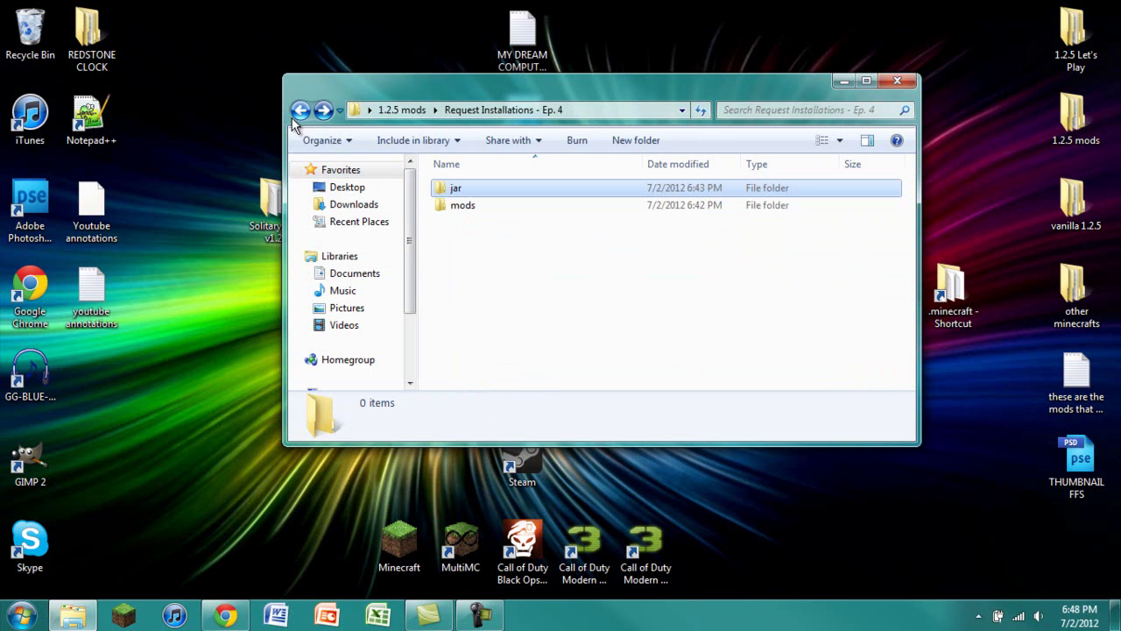
Reopen the mods folder in a taller window and read through its complete file list
{"action": "double_click", "coordinate": [447, 205]}
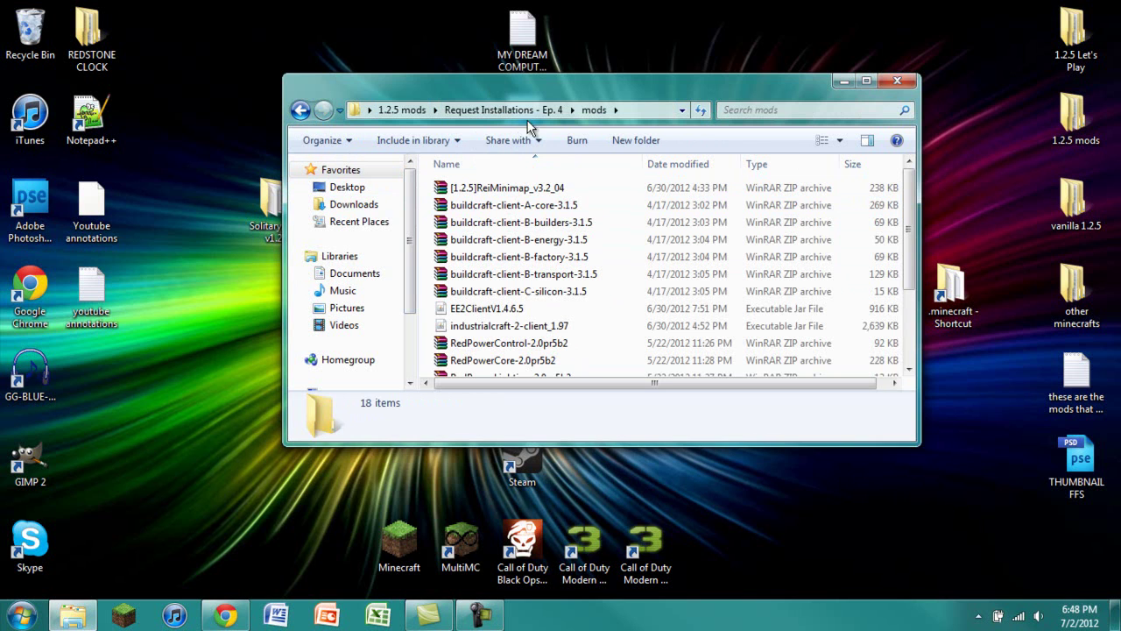
{"action": "left_click_drag", "start_coordinate": [601, 445], "coordinate": [601, 536]}
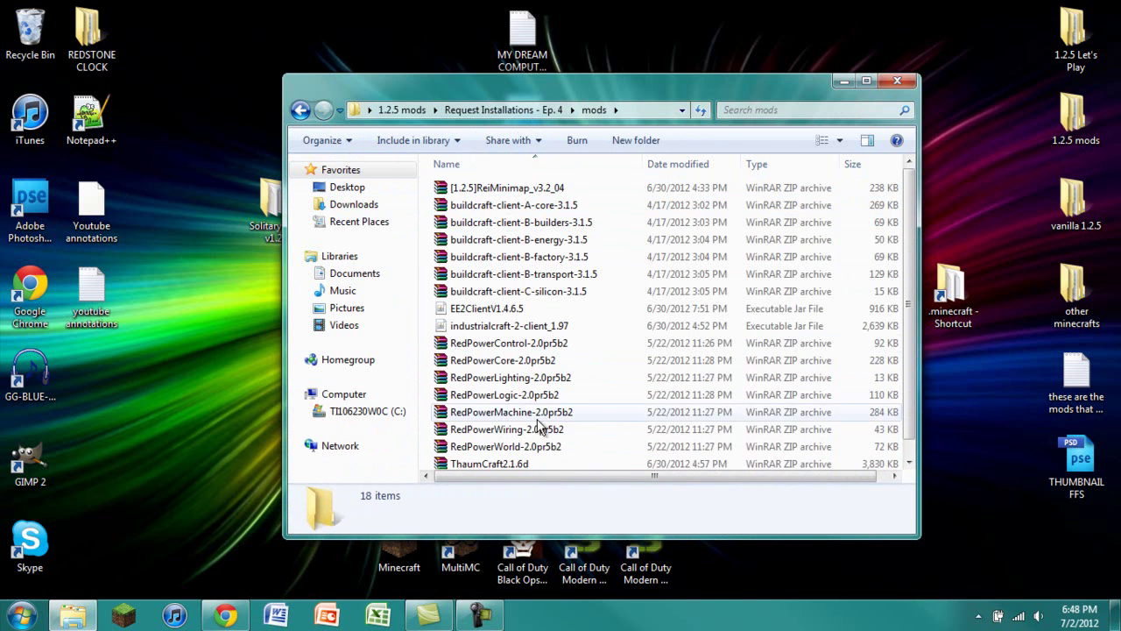
{"action": "scroll", "coordinate": [488, 316], "scroll_direction": "down", "scroll_amount": 1}
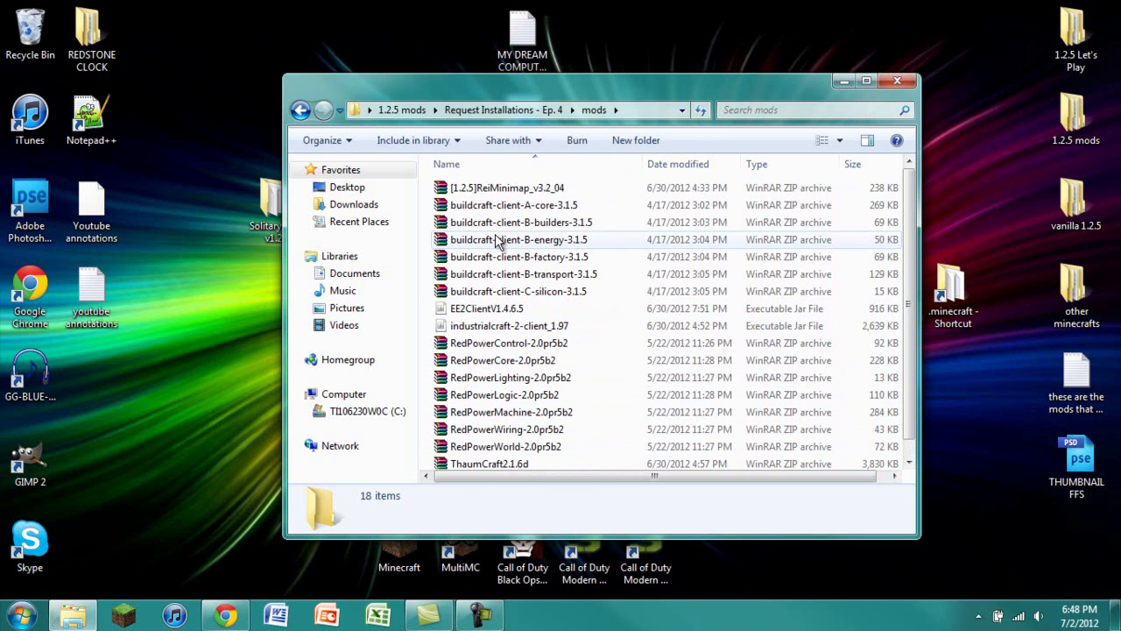
{"action": "scroll", "coordinate": [538, 178], "scroll_direction": "up", "scroll_amount": 1}
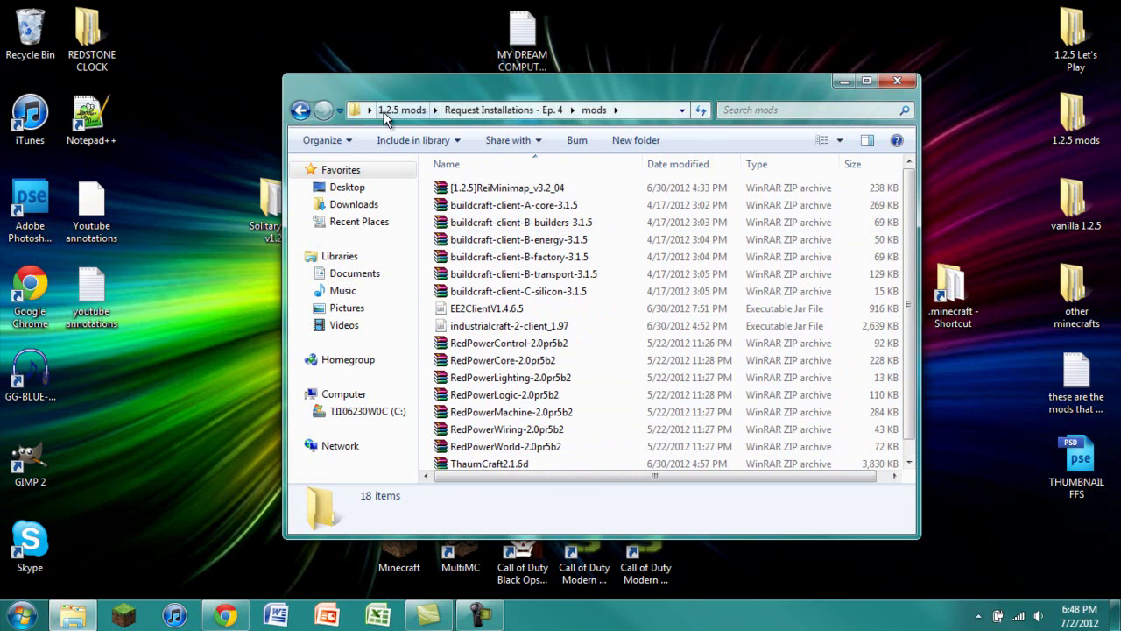
Return to the Request Installations - Ep. 4 folder and move its window off the visible desktop
{"action": "left_click", "coordinate": [527, 113]}
{"action": "left_click_drag", "start_coordinate": [756, 90], "coordinate": [482, 37]}
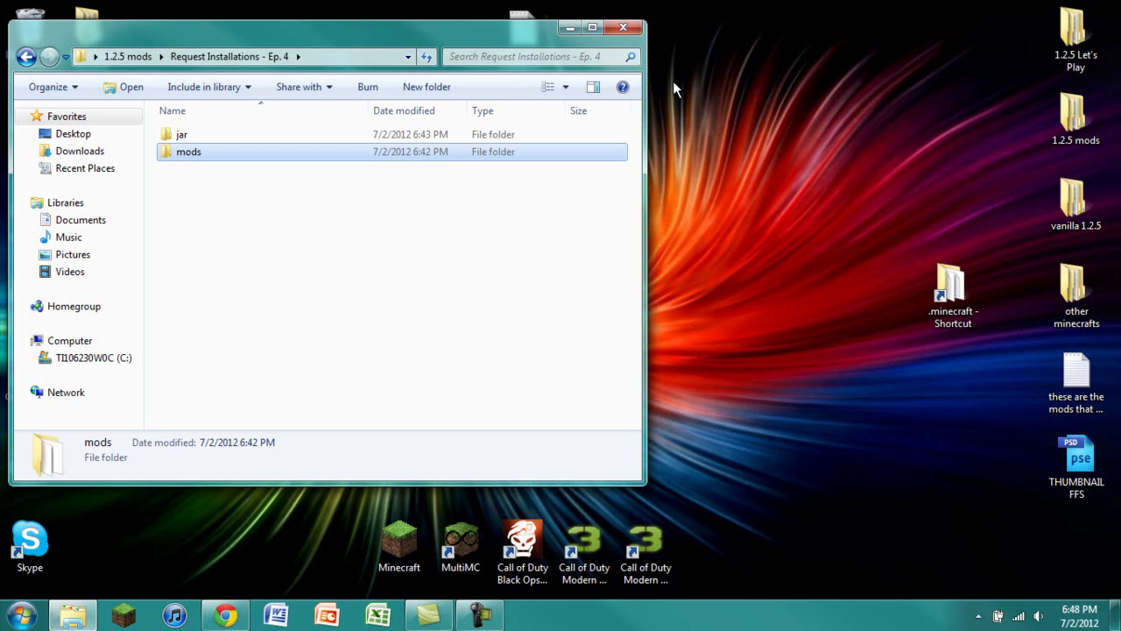
{"action": "left_click_drag", "start_coordinate": [660, 56], "coordinate": [1037, 254]}
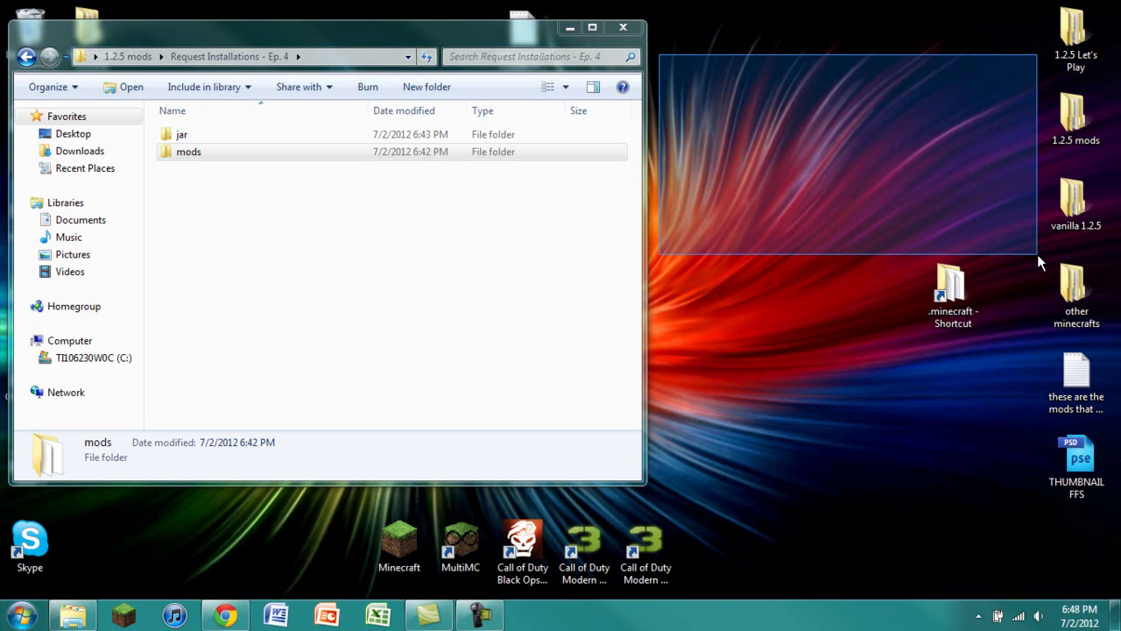
{"action": "left_click_drag", "start_coordinate": [1039, 255], "coordinate": [1035, 254]}
{"action": "left_click_drag", "start_coordinate": [486, 37], "coordinate": [1120, 96]}
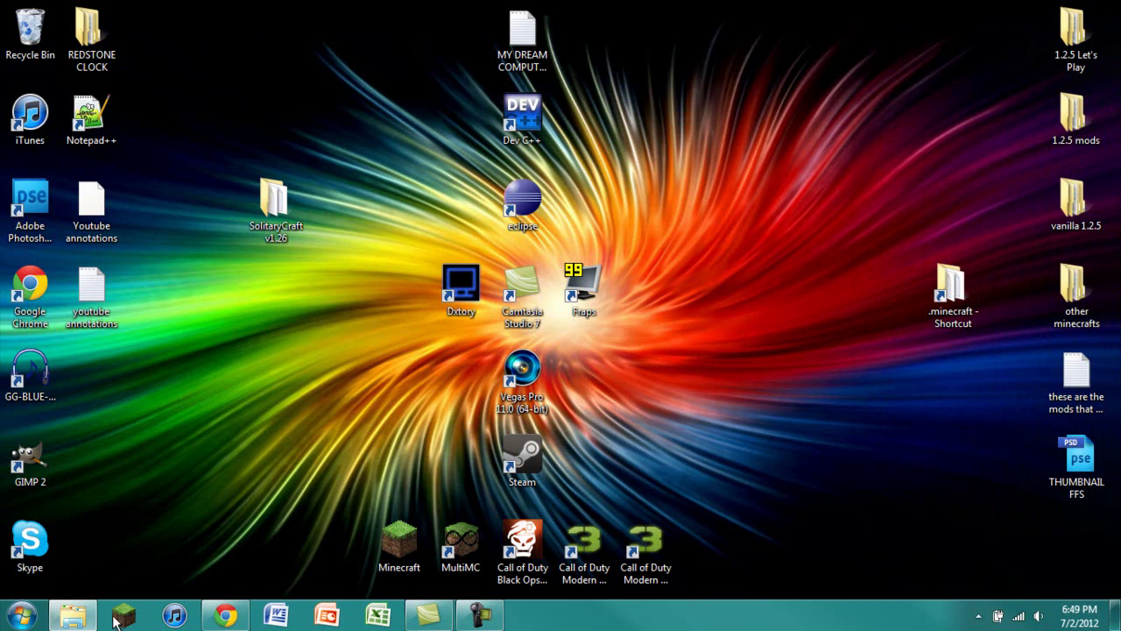
Open MultiMC and try to delete the Ep. 4 instance
{"action": "double_click", "coordinate": [469, 542]}
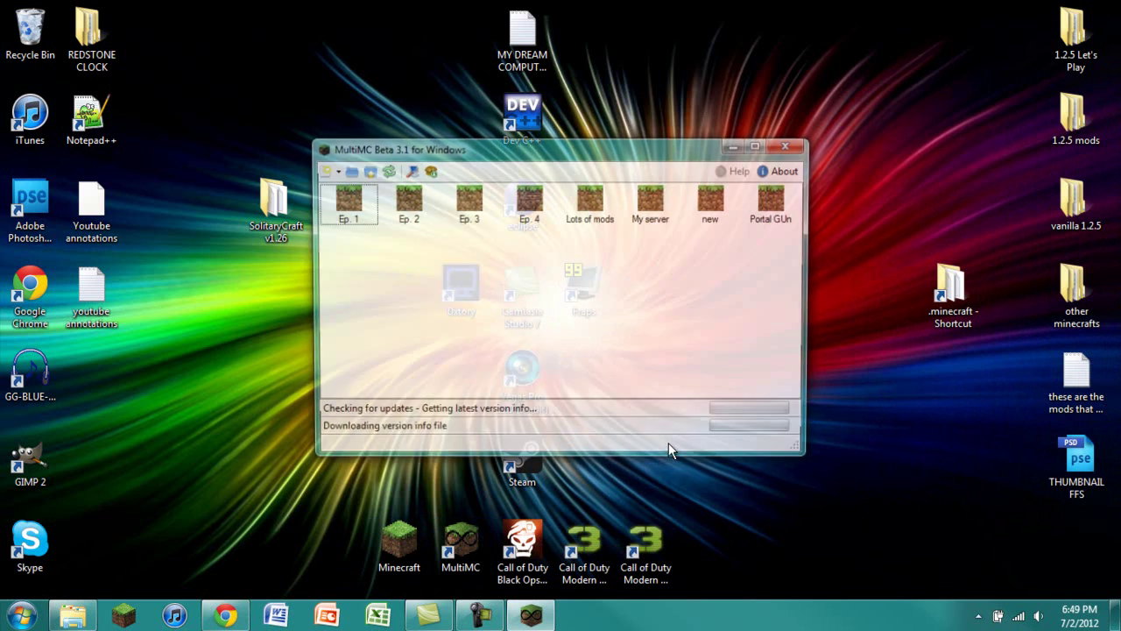
{"action": "left_click", "coordinate": [529, 200]}
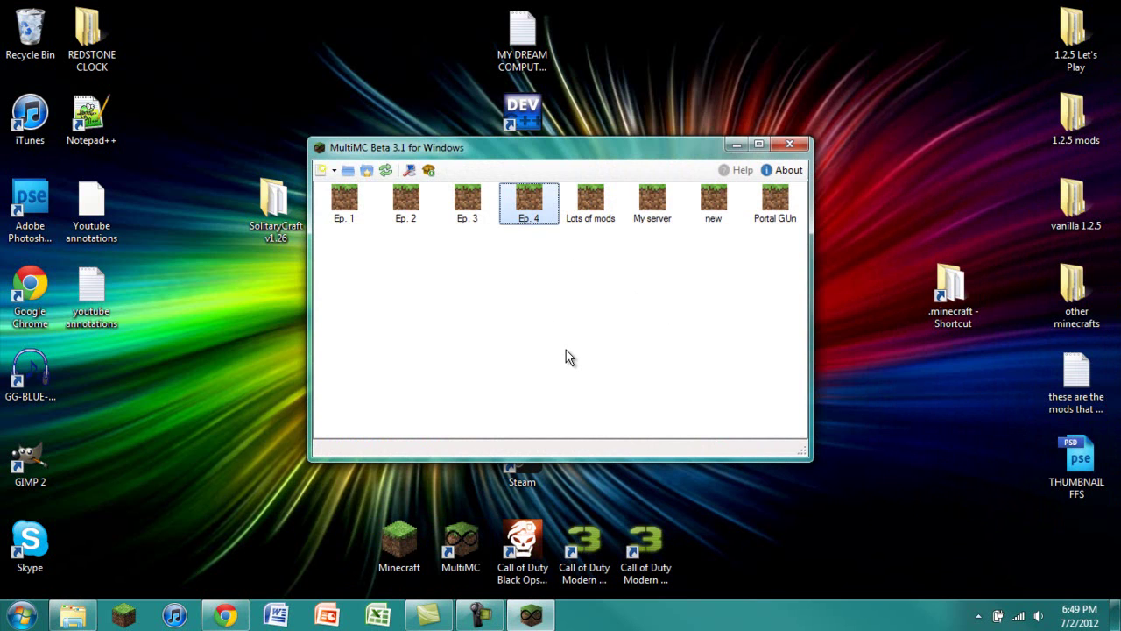
{"action": "key", "text": "Return"}
{"action": "left_click", "coordinate": [633, 340]}
{"action": "right_click", "coordinate": [527, 204]}
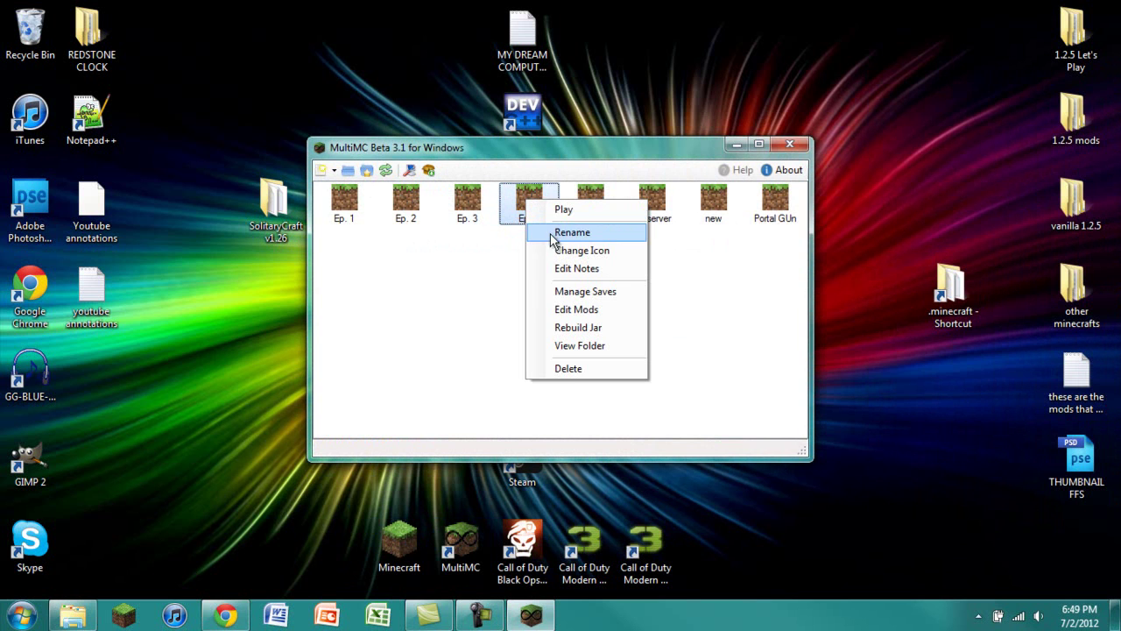
{"action": "left_click", "coordinate": [574, 369]}
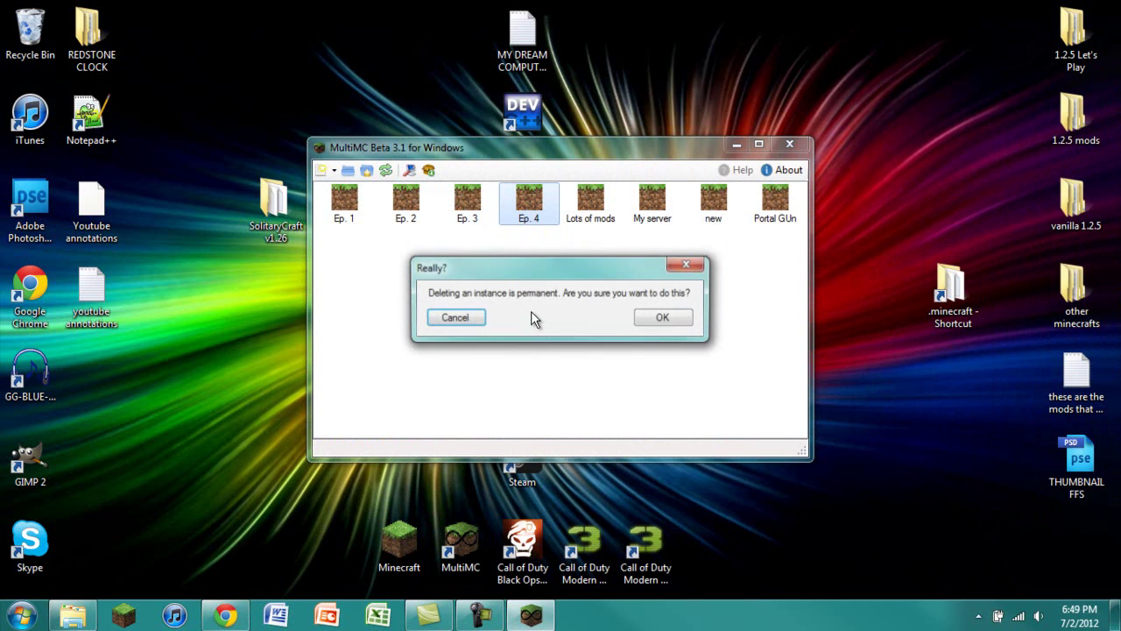
{"action": "left_click", "coordinate": [670, 326]}
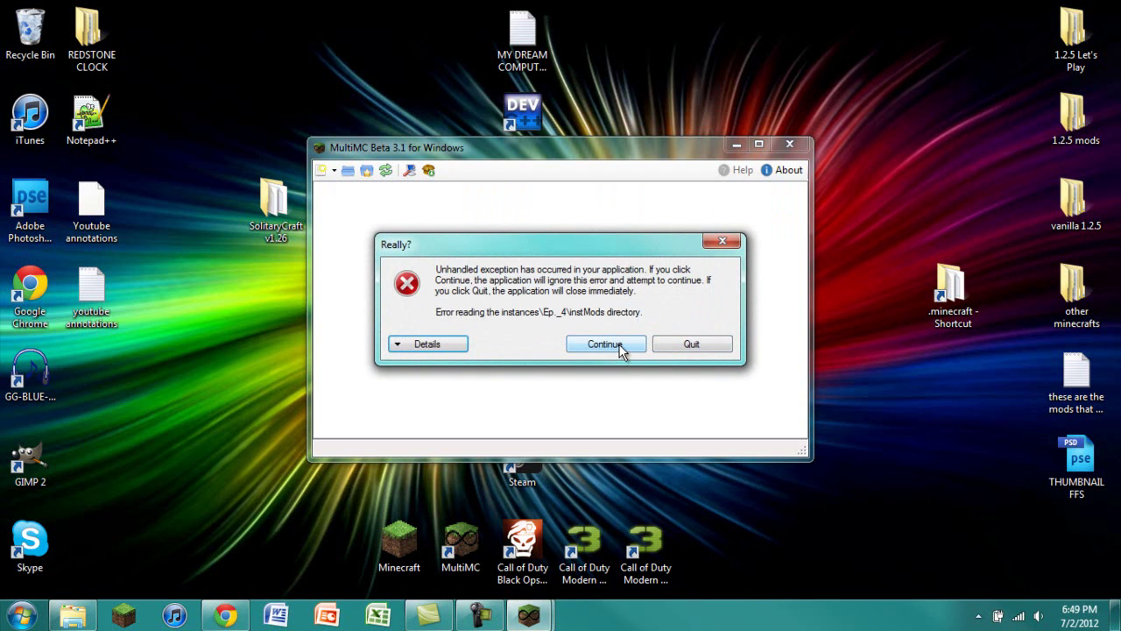
{"action": "left_click", "coordinate": [623, 344]}
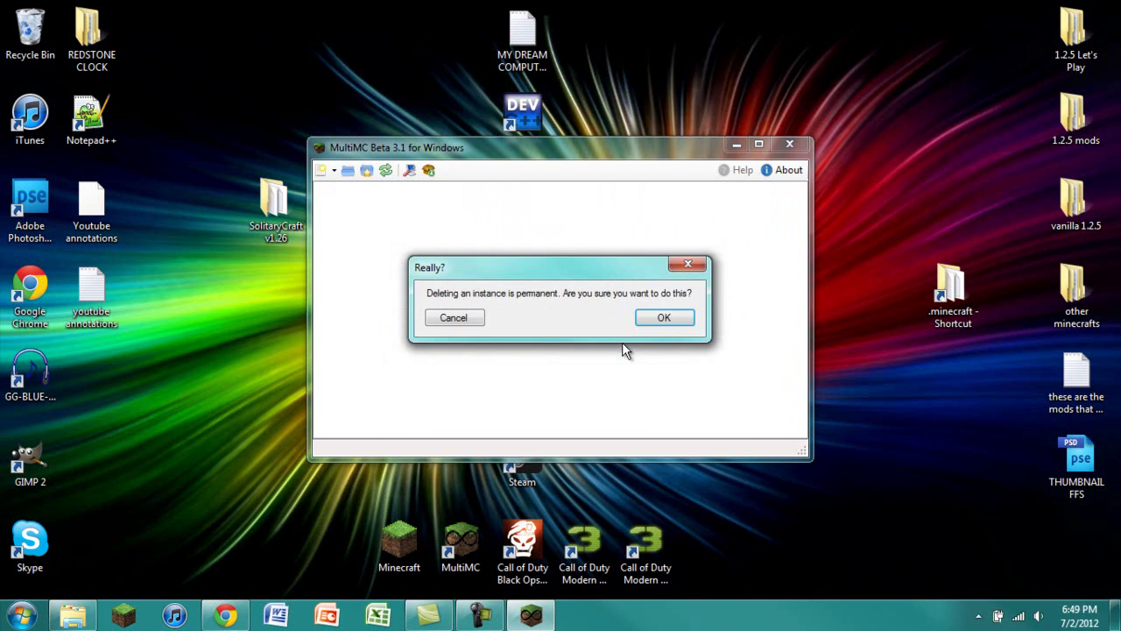
{"action": "left_click", "coordinate": [661, 320]}
{"action": "left_click", "coordinate": [688, 349]}
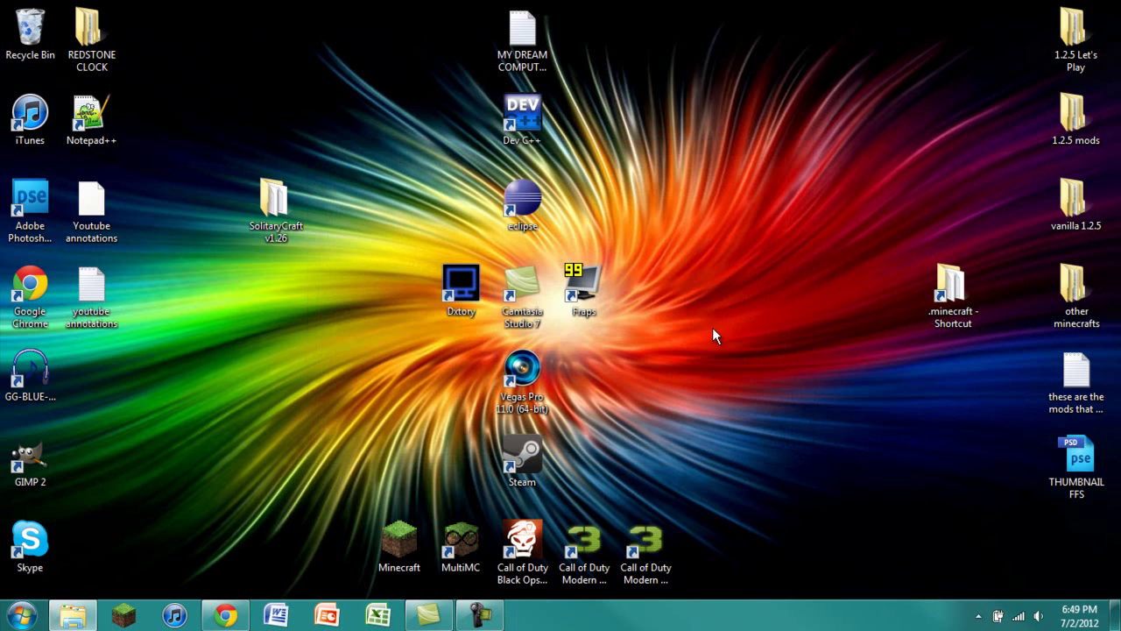
Relaunch MultiMC and add a new instance named EPISODE 4
{"action": "double_click", "coordinate": [460, 543]}
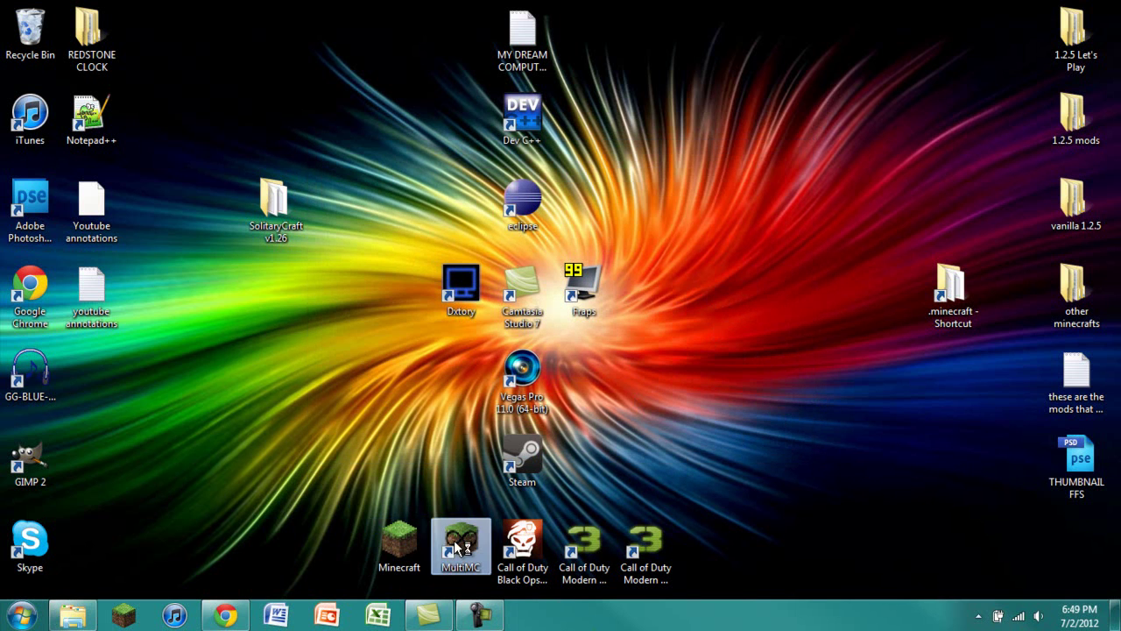
{"action": "left_click", "coordinate": [529, 203]}
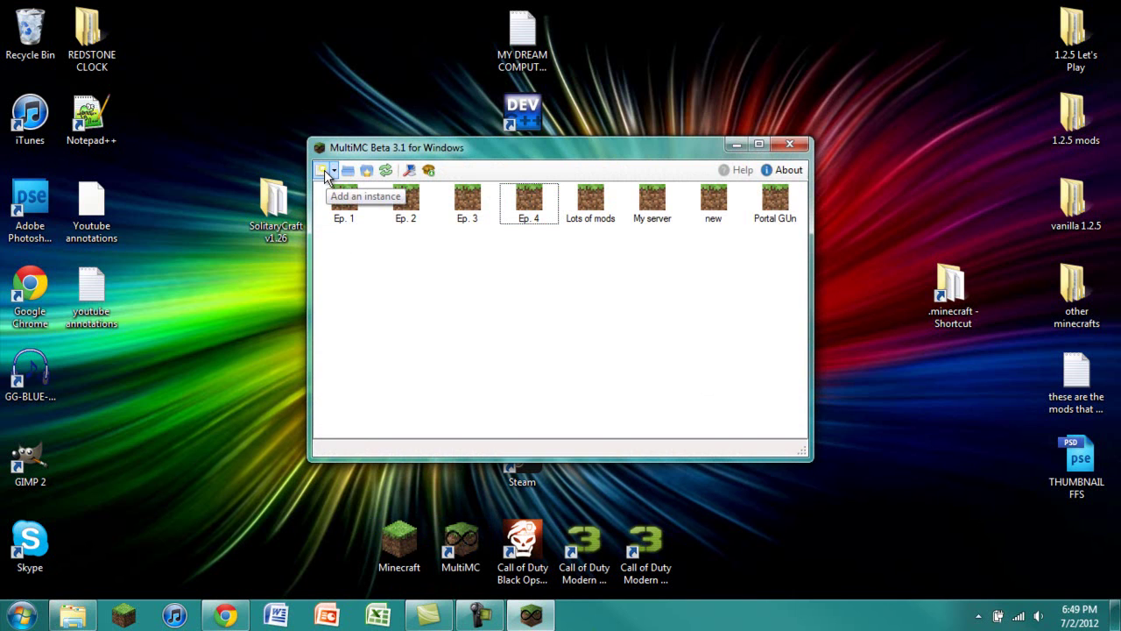
{"action": "left_click", "coordinate": [322, 170]}
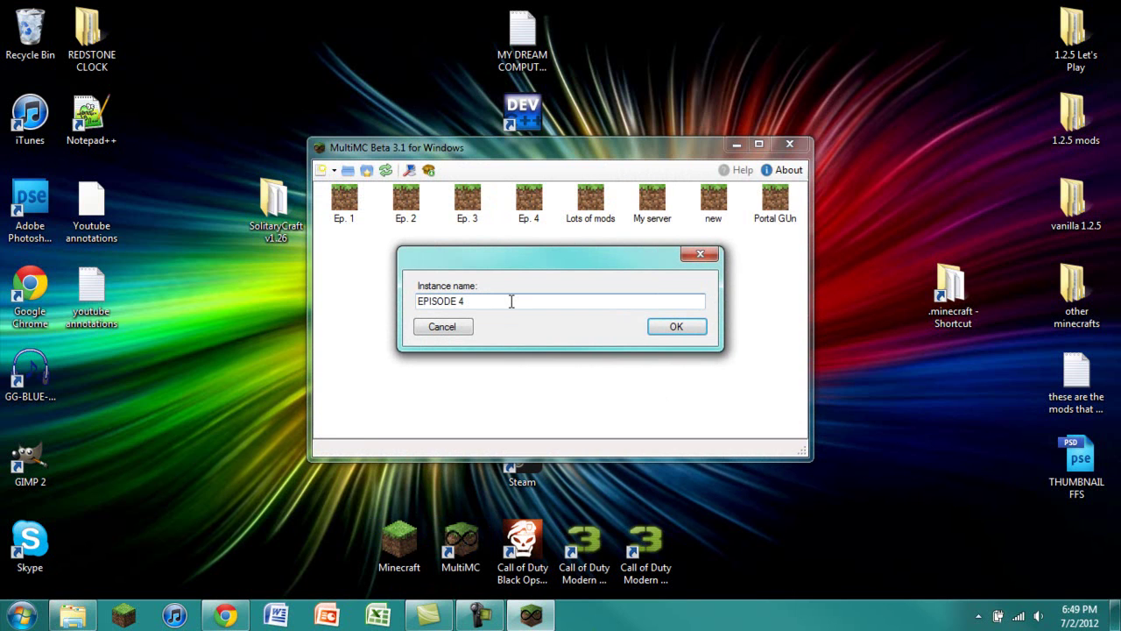
{"action": "left_click", "coordinate": [657, 324]}
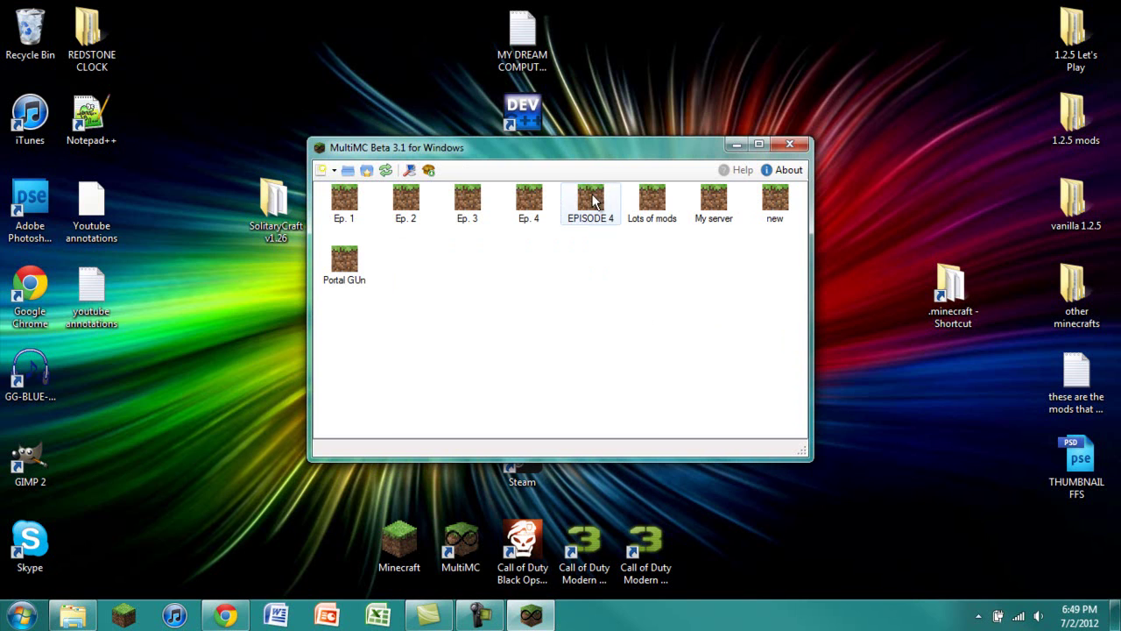
Open the mod editor for the EPISODE 4 instance
{"action": "left_click", "coordinate": [593, 200]}
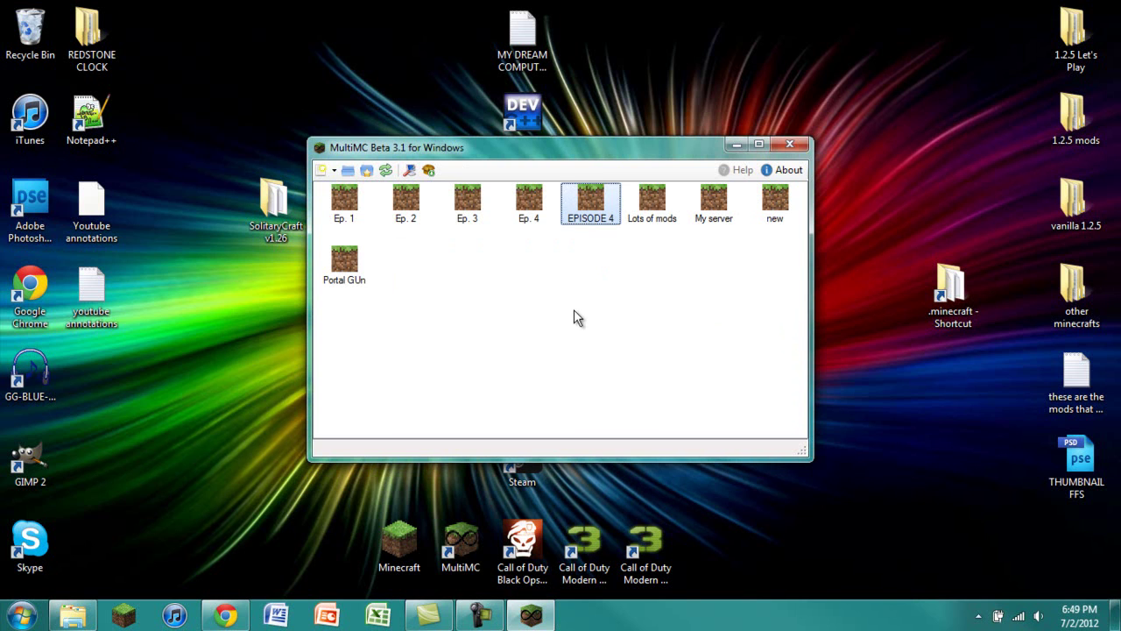
{"action": "right_click", "coordinate": [589, 201]}
{"action": "left_click", "coordinate": [640, 311]}
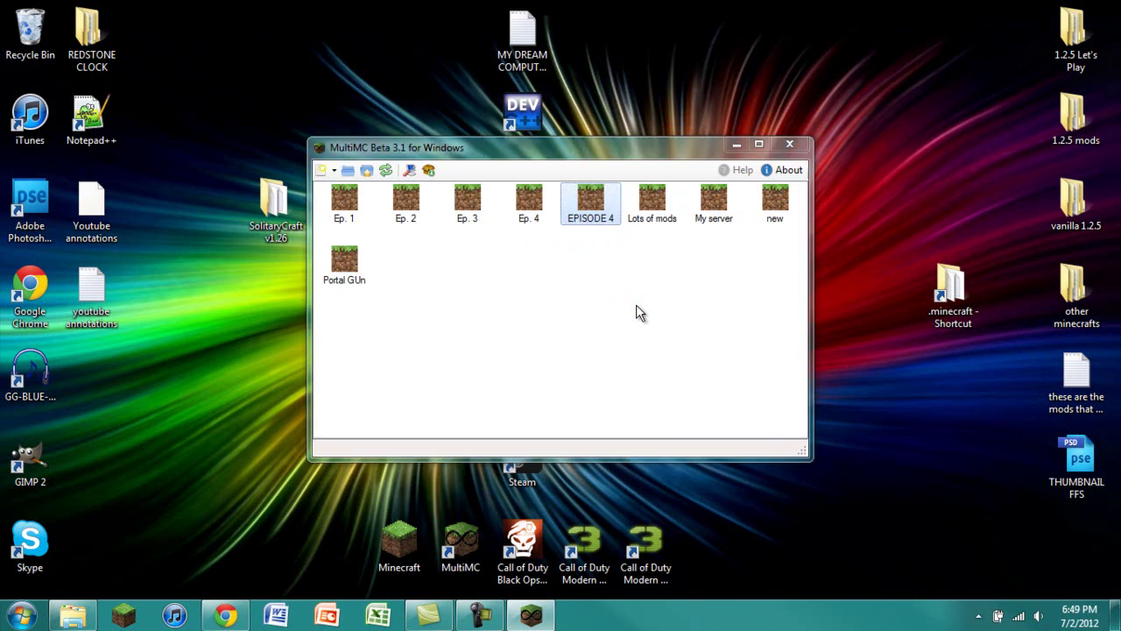
Examine the instance's minecraft/mods and minecraft/resources lists, and finish on the minecraft.jar list
{"action": "left_click", "coordinate": [457, 192]}
{"action": "left_click", "coordinate": [479, 196]}
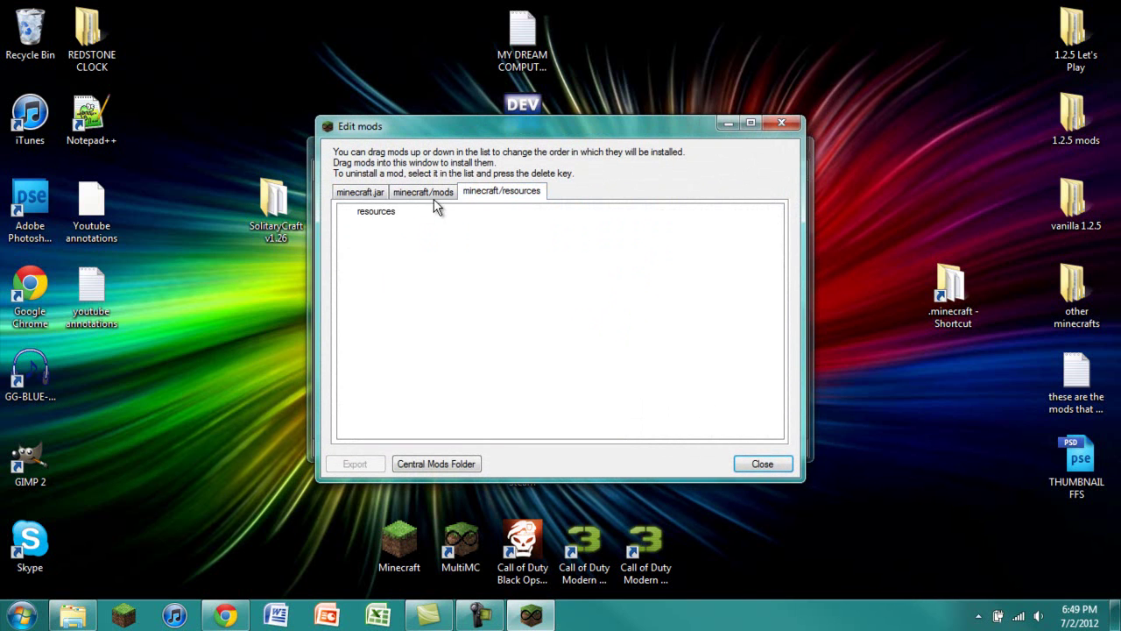
{"action": "left_click", "coordinate": [379, 198]}
{"action": "left_click", "coordinate": [424, 195]}
{"action": "left_click", "coordinate": [504, 195]}
{"action": "left_click", "coordinate": [380, 197]}
{"action": "left_click", "coordinate": [427, 195]}
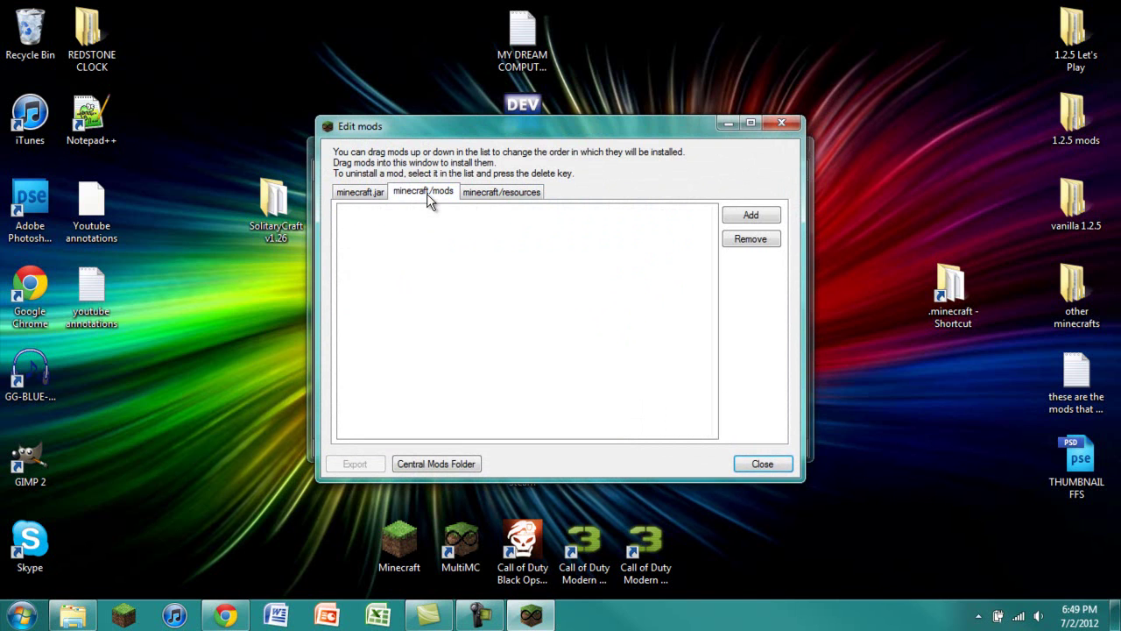
{"action": "left_click", "coordinate": [494, 196]}
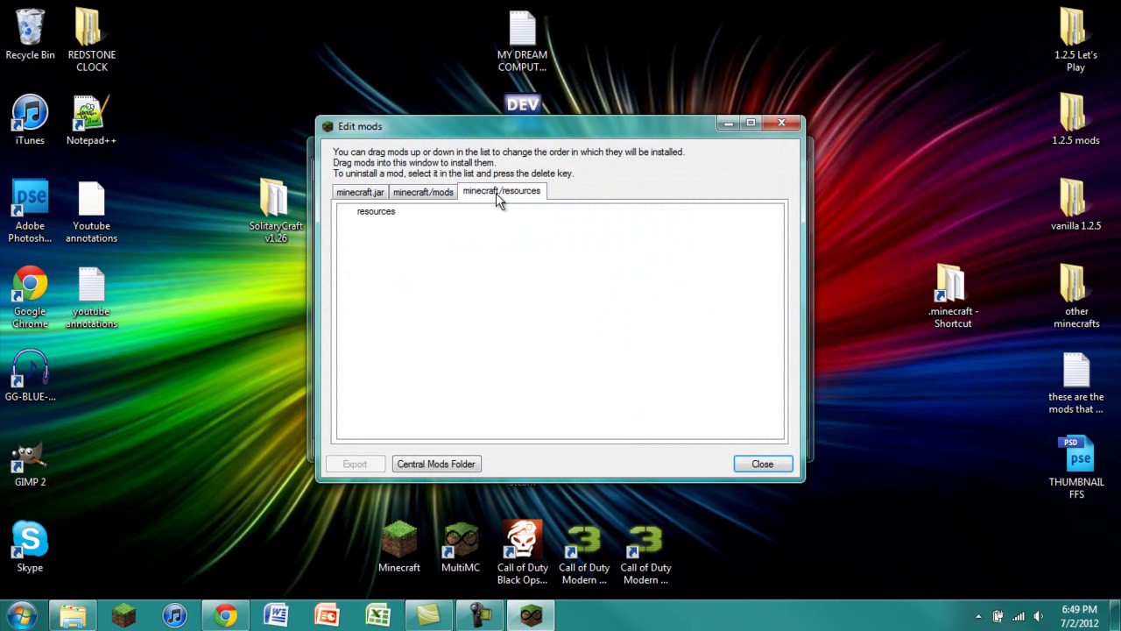
{"action": "left_click", "coordinate": [368, 194]}
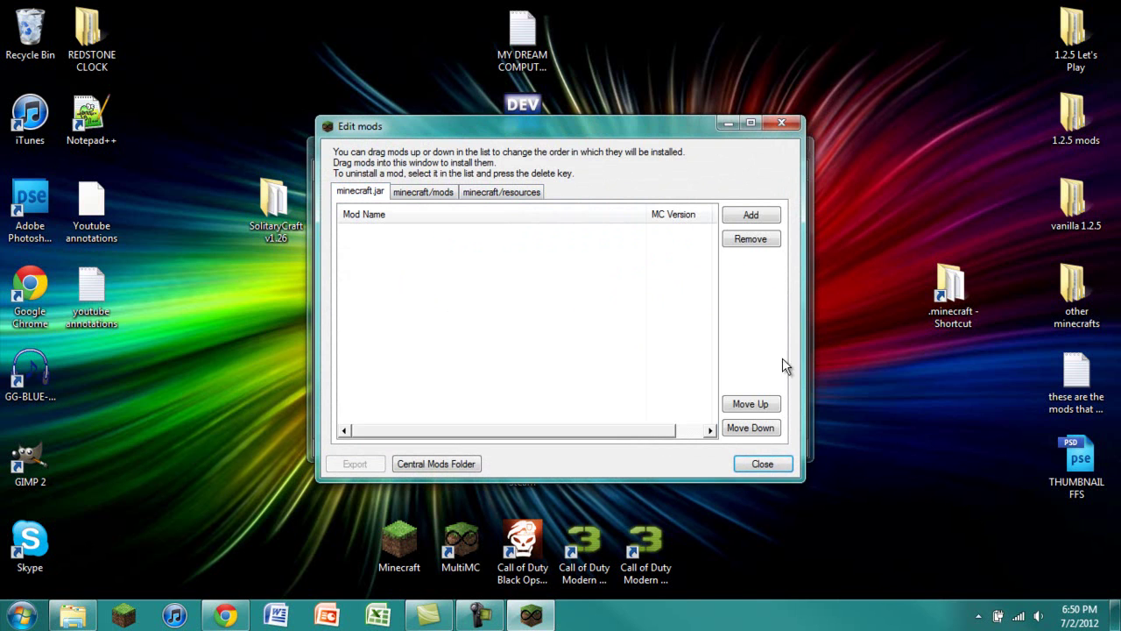
Switch to the Request Installations - Ep. 4 folder, open its jar folder and examine the mod archives there
{"action": "key", "text": "alt+Tab"}
{"action": "left_click_drag", "start_coordinate": [925, 29], "coordinate": [595, 58]}
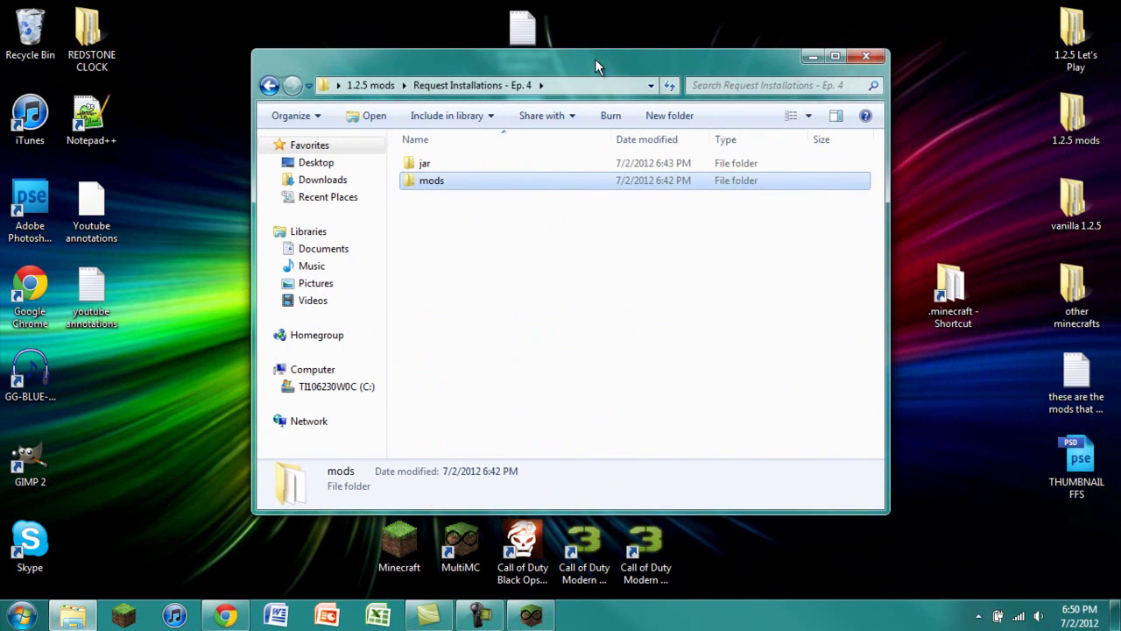
{"action": "double_click", "coordinate": [436, 163]}
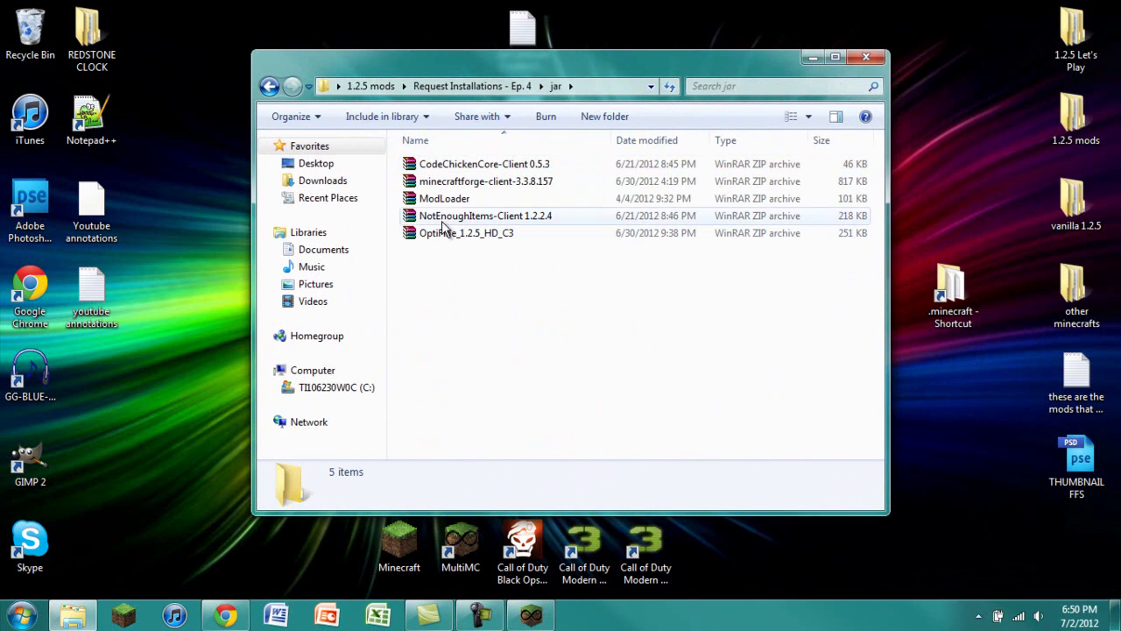
{"action": "left_click", "coordinate": [447, 202]}
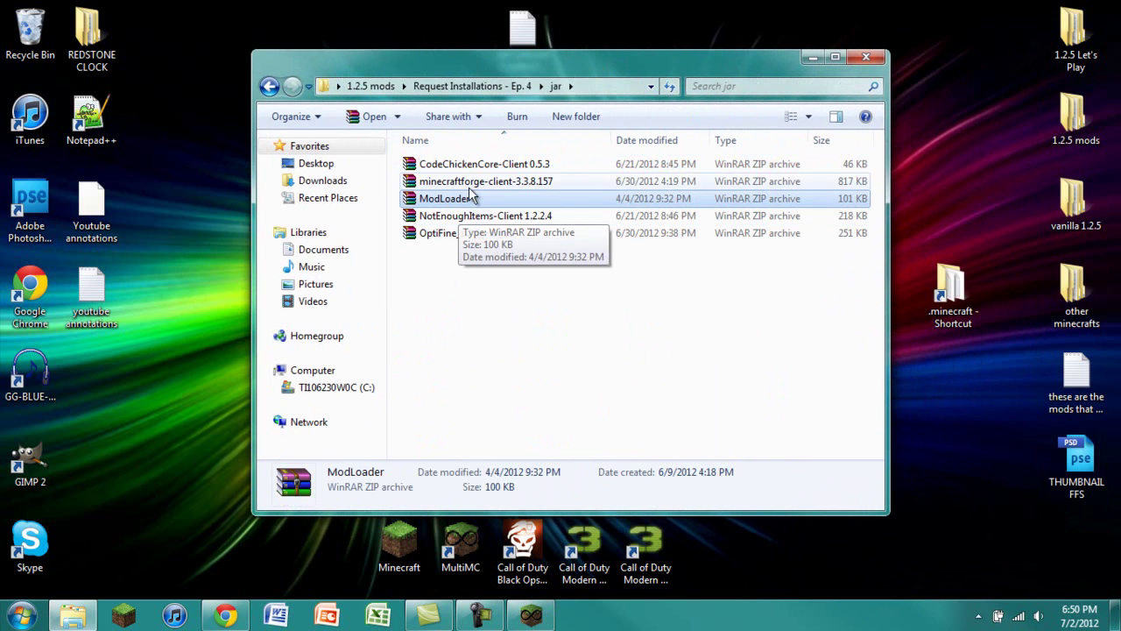
{"action": "left_click", "coordinate": [469, 182]}
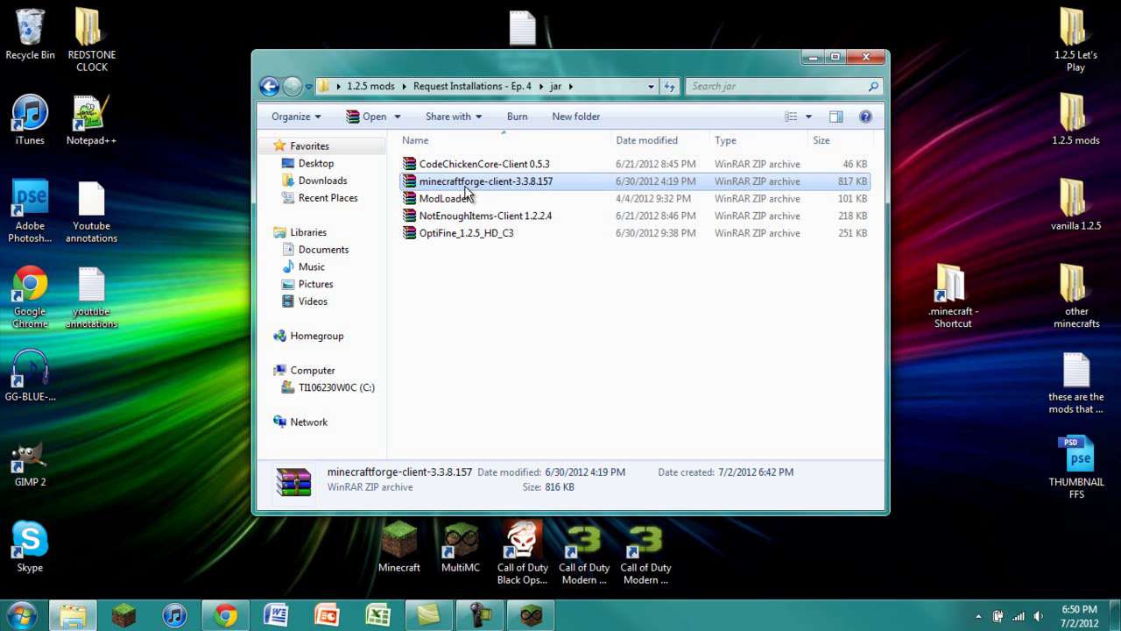
{"action": "left_click", "coordinate": [464, 233]}
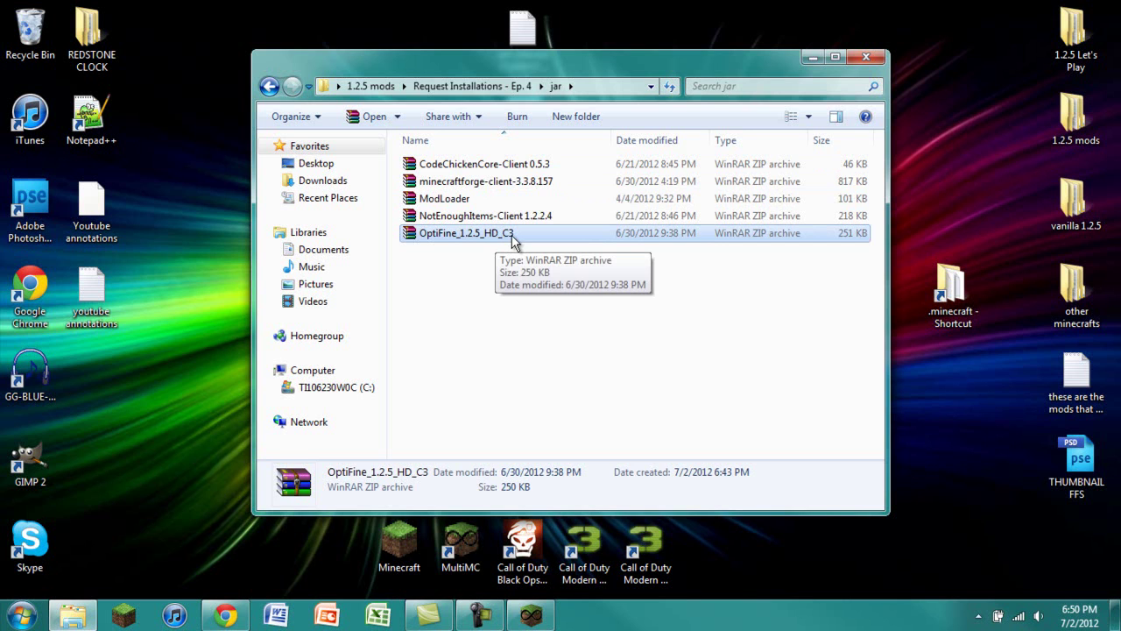
{"action": "left_click", "coordinate": [502, 165]}
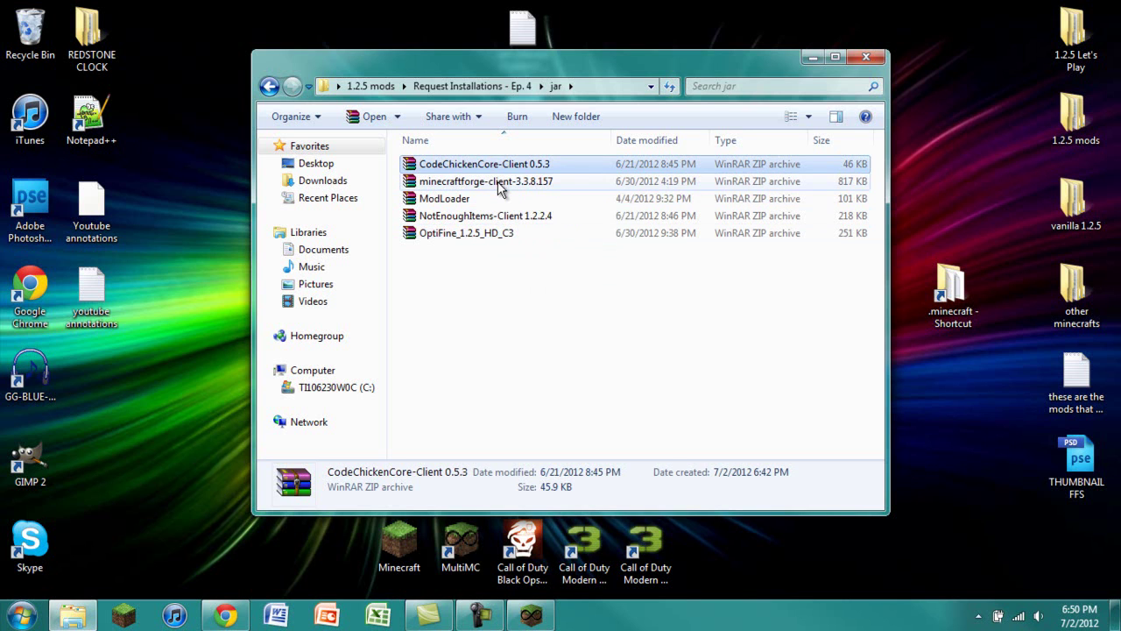
{"action": "left_click", "coordinate": [501, 217]}
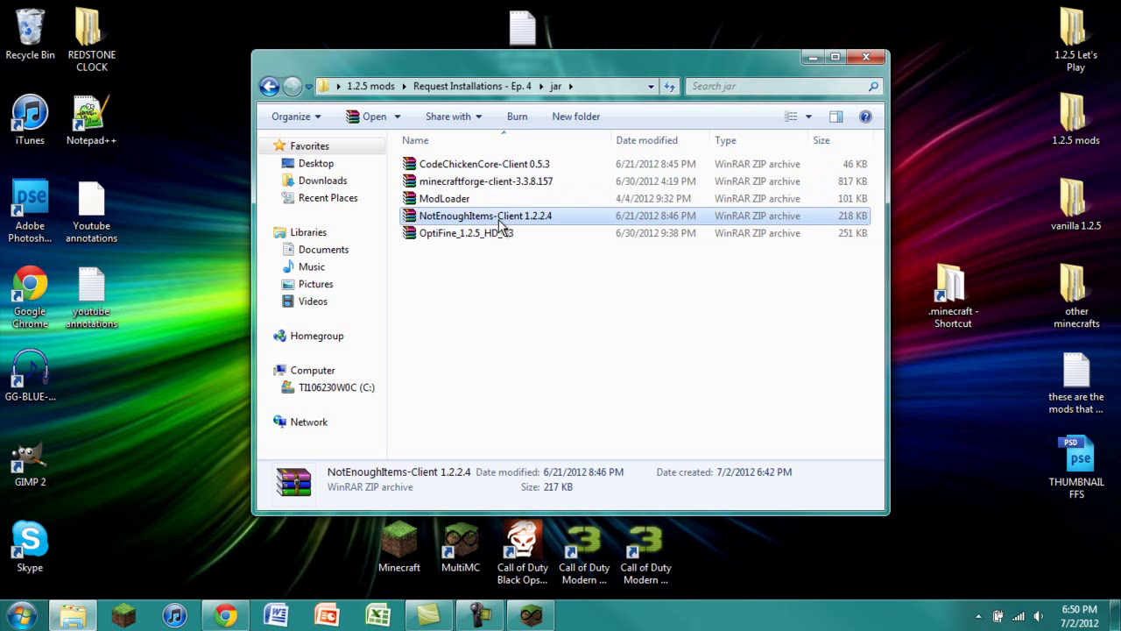
Add all the archives from the jar folder to the EPISODE 4 instance's minecraft.jar mod list
{"action": "left_click_drag", "start_coordinate": [590, 70], "coordinate": [962, 86]}
{"action": "left_click_drag", "start_coordinate": [918, 302], "coordinate": [414, 318]}
{"action": "left_click", "coordinate": [461, 338]}
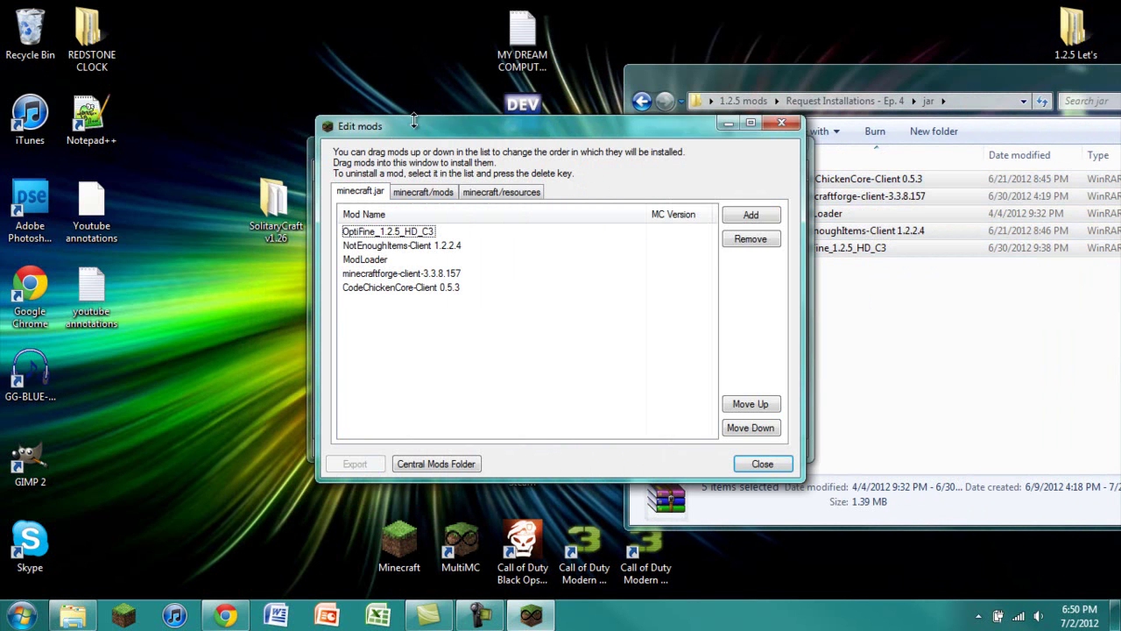
{"action": "mouse_move", "coordinate": [462, 126]}
{"action": "left_mouse_down"}
{"action": "mouse_move", "coordinate": [453, 149]}
{"action": "mouse_move", "coordinate": [460, 123]}
{"action": "left_mouse_up"}
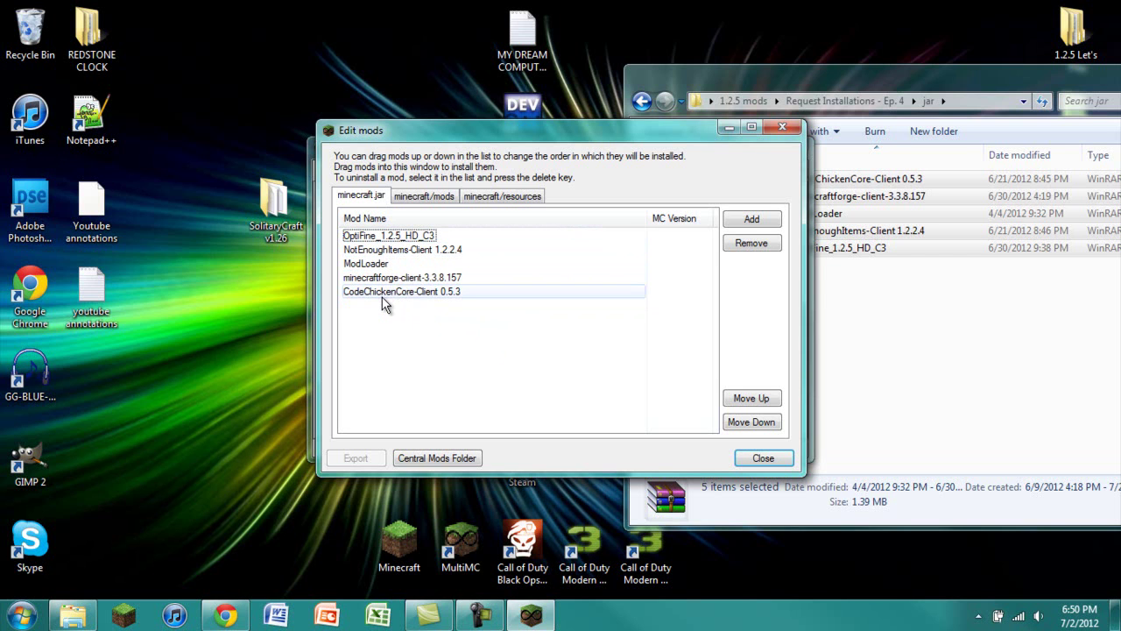
Reorder the minecraft.jar mods to ModLoader, minecraftforge, OptiFine, CodeChickenCore and NotEnoughItems, and close the mod editor
{"action": "left_click_drag", "start_coordinate": [382, 264], "coordinate": [383, 234]}
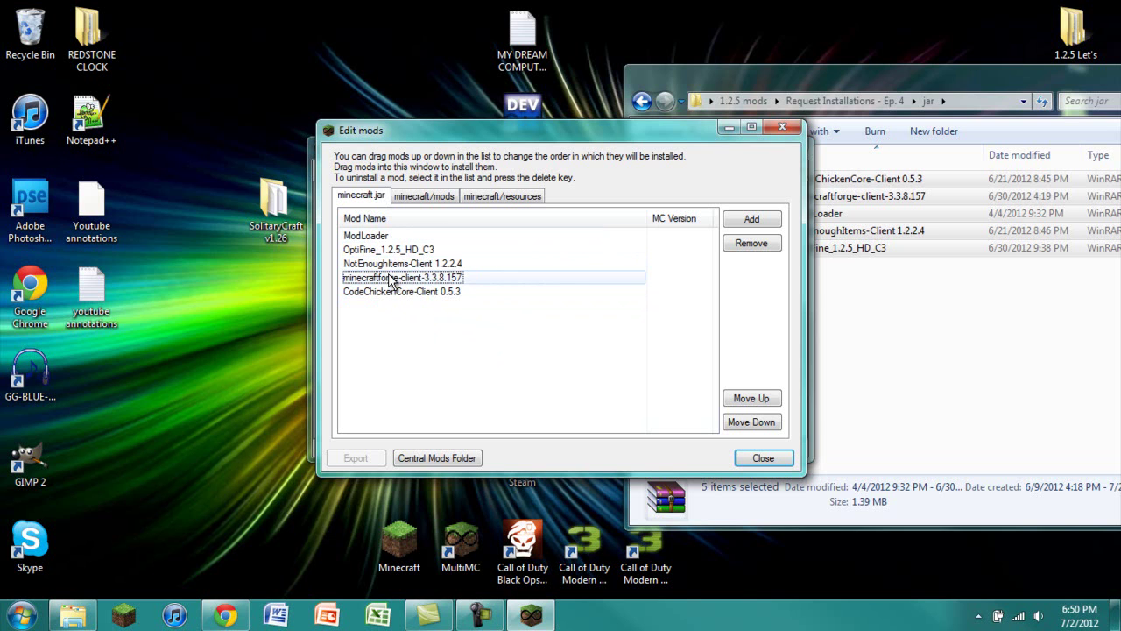
{"action": "left_click_drag", "start_coordinate": [390, 285], "coordinate": [386, 249]}
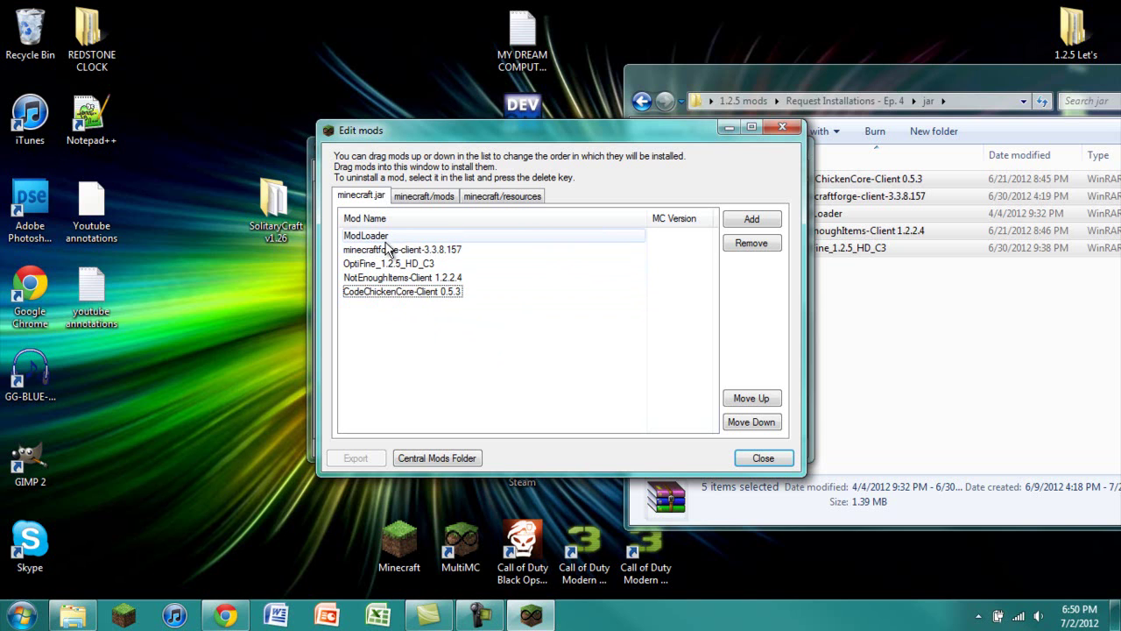
{"action": "left_click", "coordinate": [384, 249]}
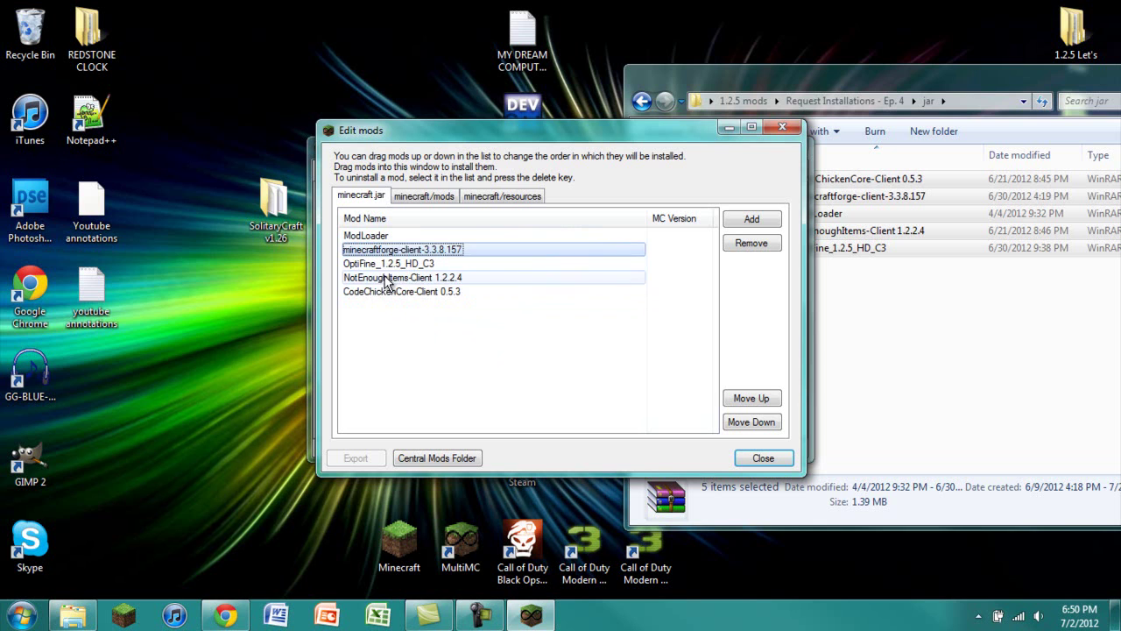
{"action": "left_click_drag", "start_coordinate": [381, 294], "coordinate": [383, 279]}
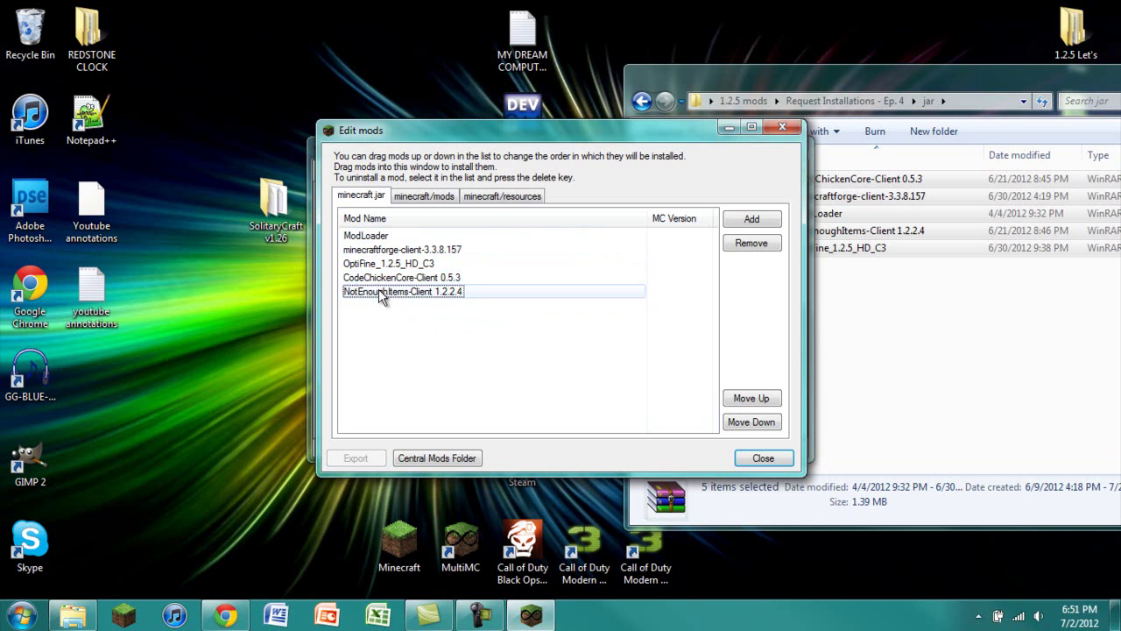
{"action": "left_click", "coordinate": [375, 236]}
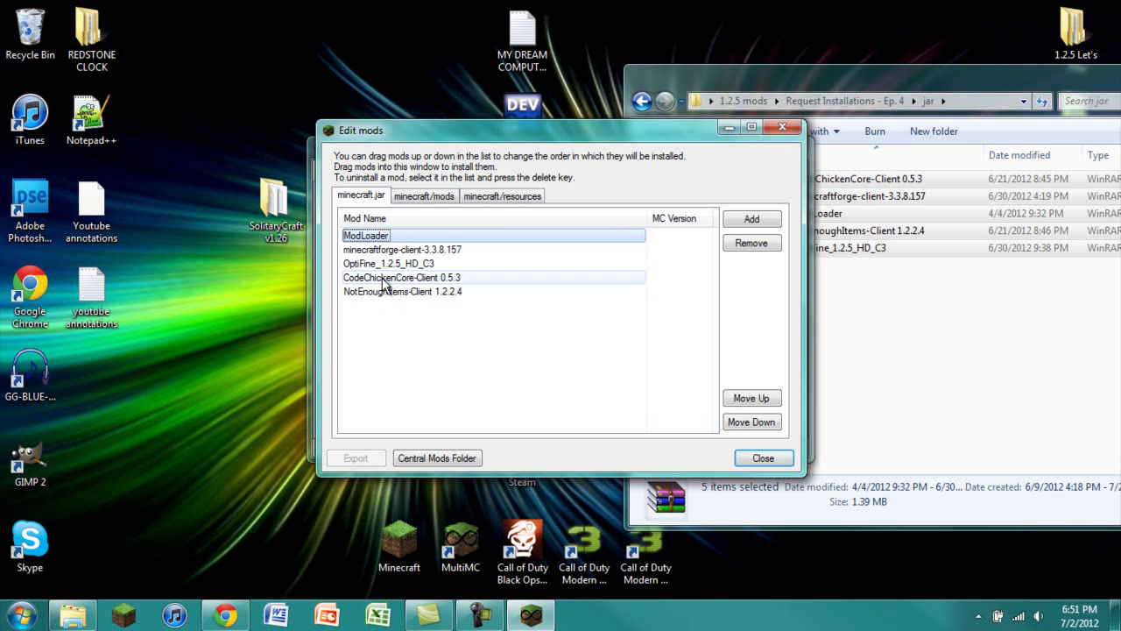
{"action": "left_click", "coordinate": [386, 250]}
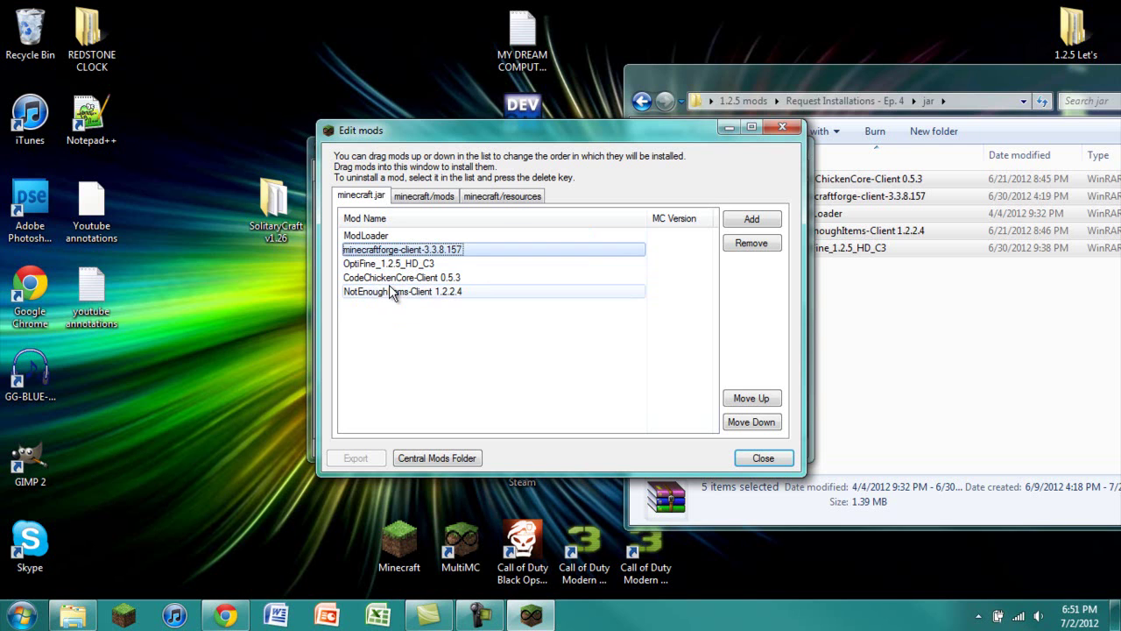
{"action": "left_click", "coordinate": [393, 278]}
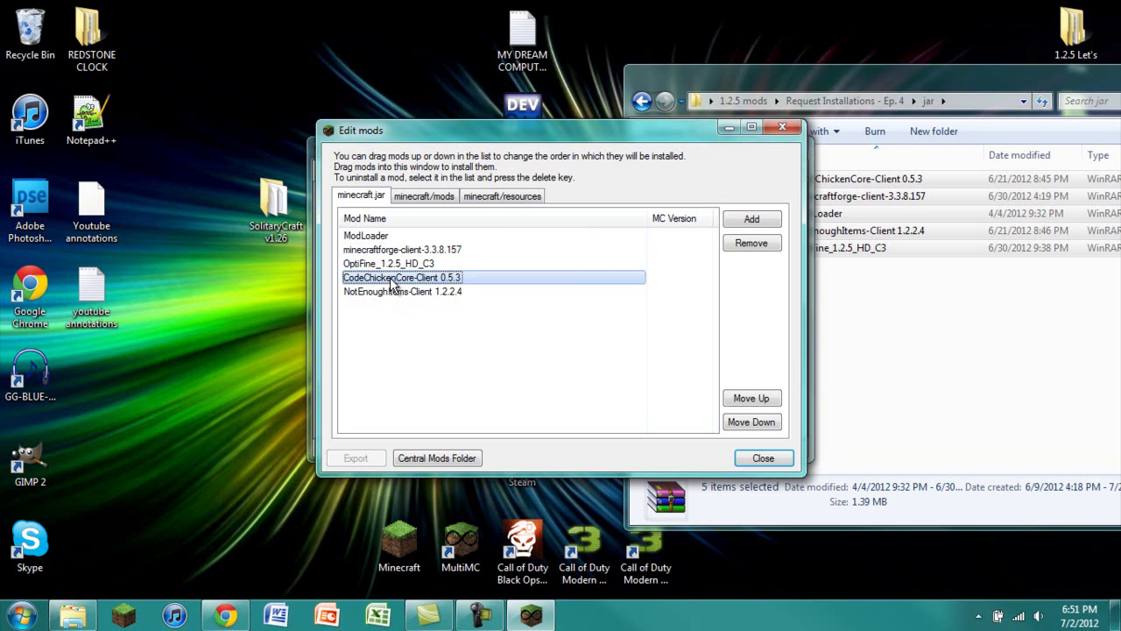
{"action": "left_click", "coordinate": [390, 291]}
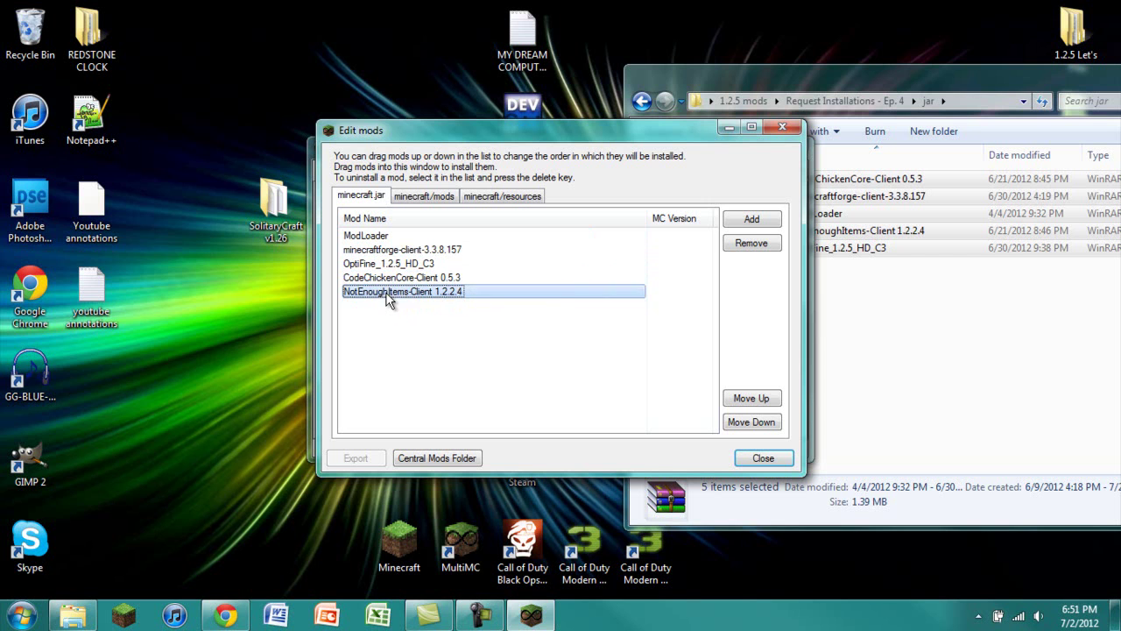
{"action": "left_click", "coordinate": [405, 278]}
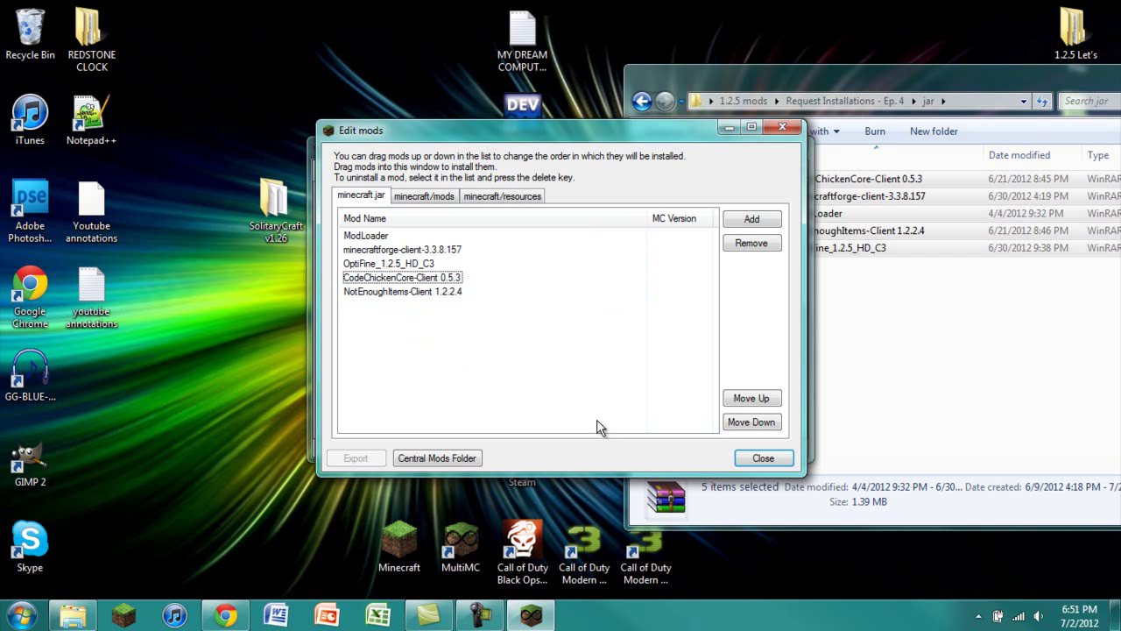
{"action": "left_click", "coordinate": [763, 459]}
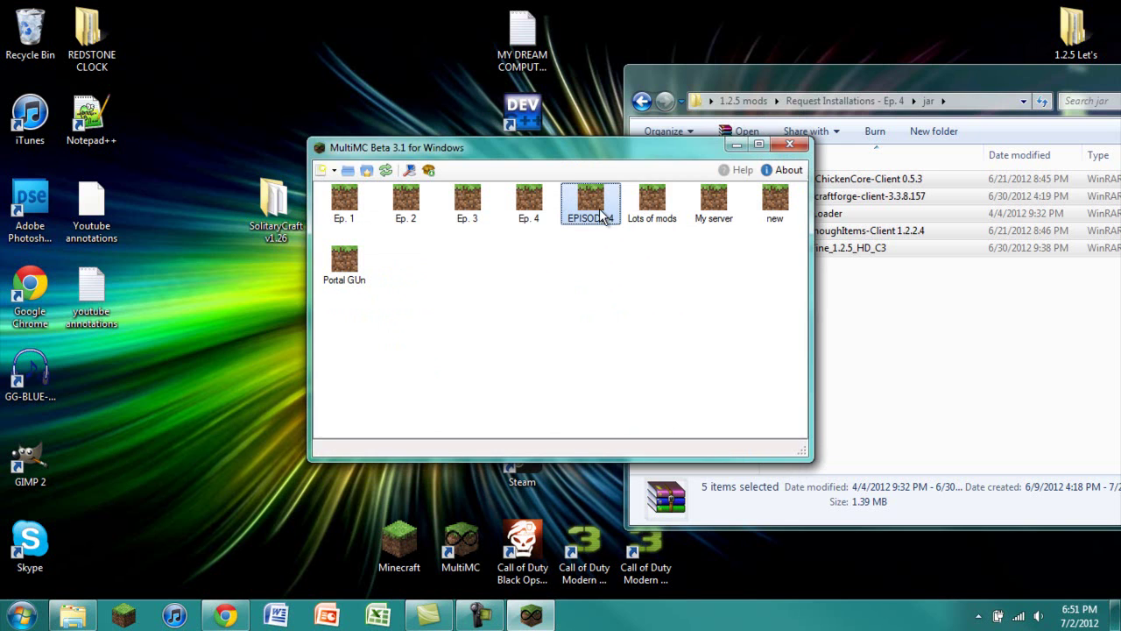
Test-launch the EPISODE 4 instance with the saved login, and close Minecraft once its main menu loads
{"action": "double_click", "coordinate": [598, 208]}
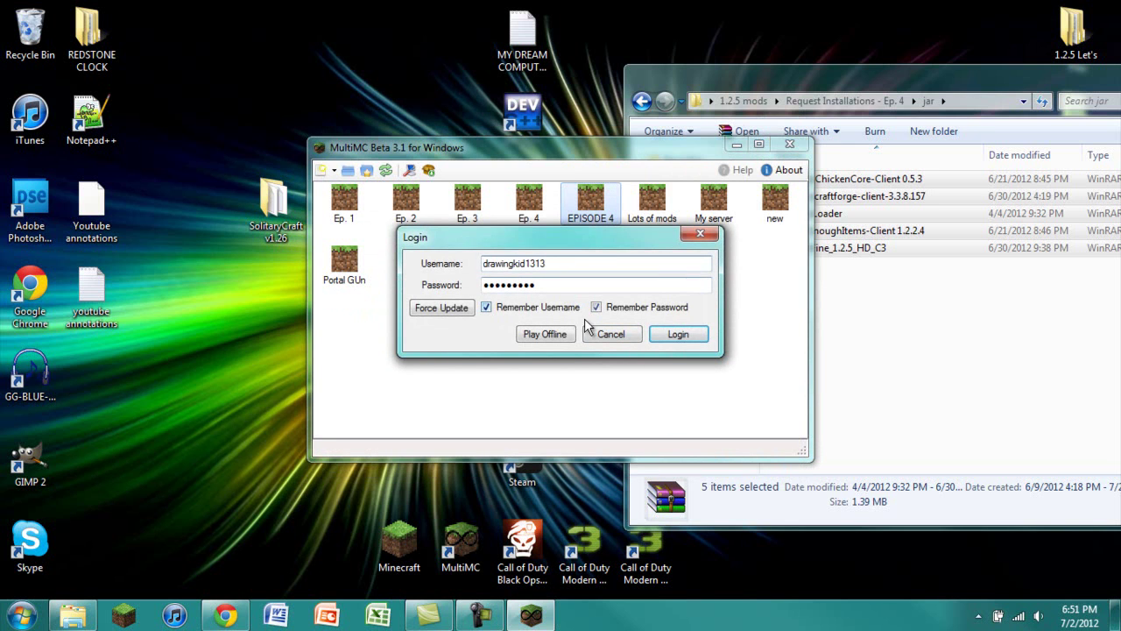
{"action": "left_click", "coordinate": [678, 337]}
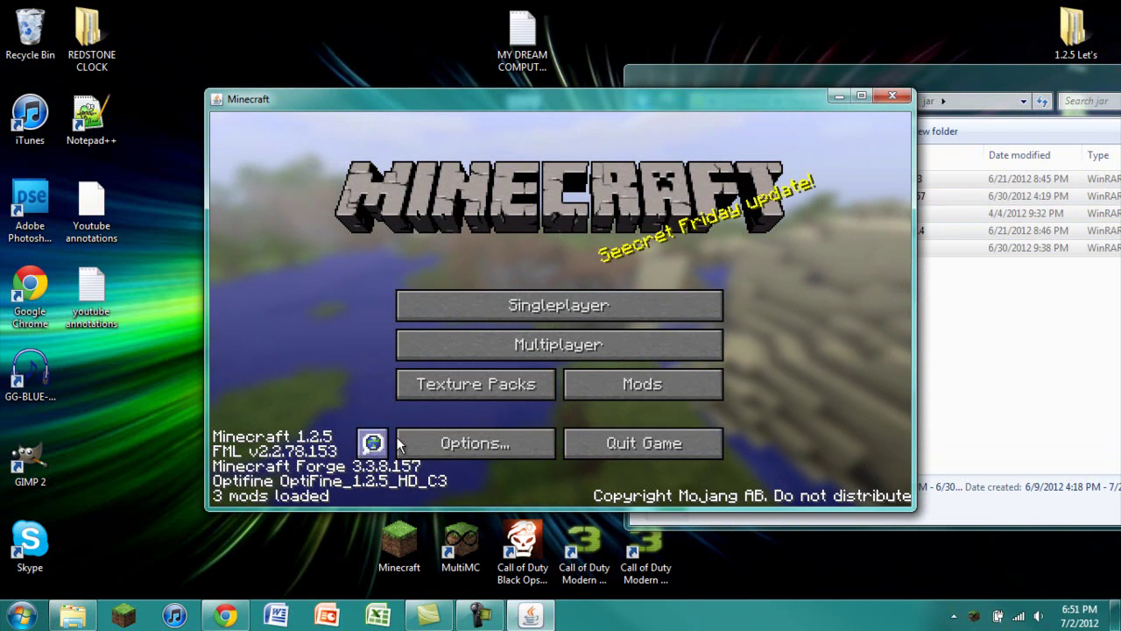
{"action": "left_click", "coordinate": [892, 93]}
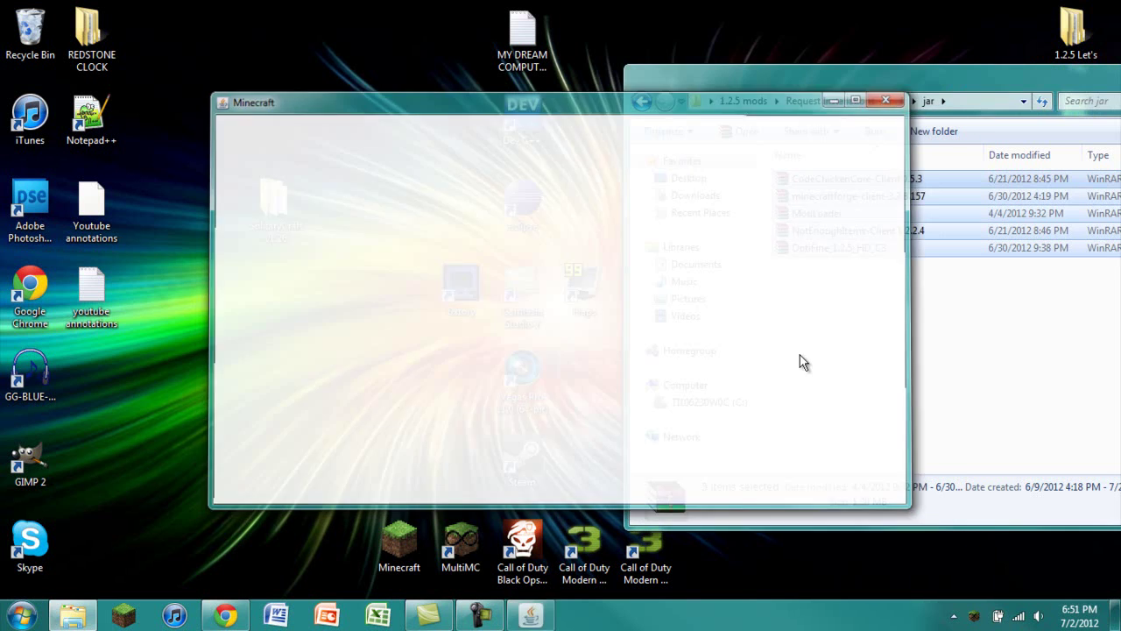
Reopen the EPISODE 4 mod editor on the minecraft/mods list and place it beside the folder window
{"action": "right_click", "coordinate": [584, 198]}
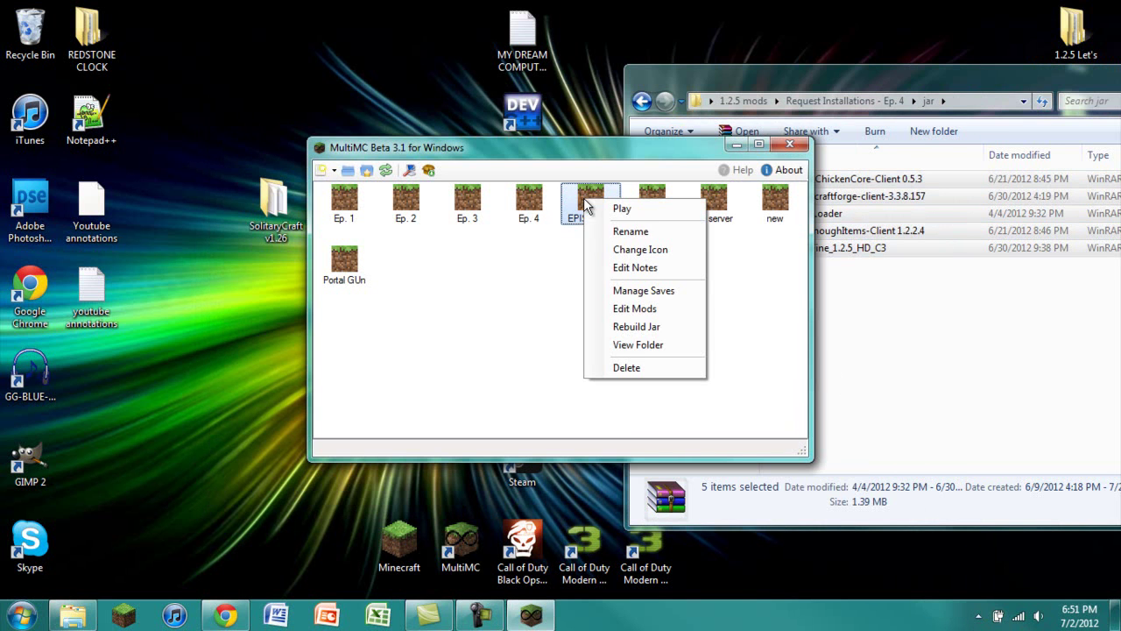
{"action": "left_click", "coordinate": [622, 311]}
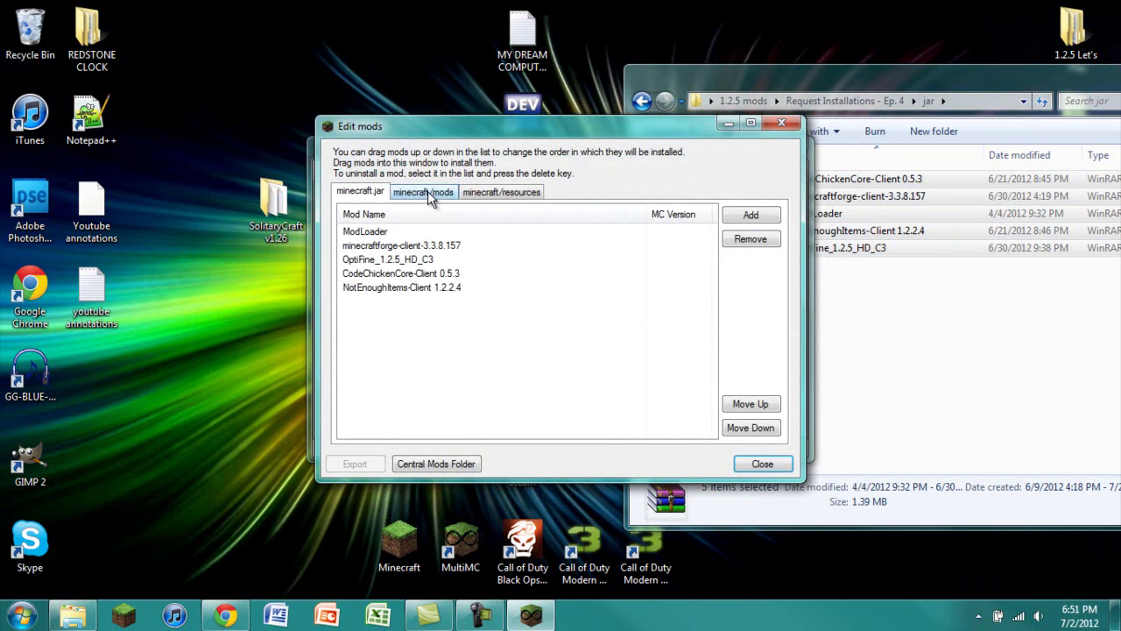
{"action": "left_click", "coordinate": [428, 193]}
{"action": "left_click_drag", "start_coordinate": [647, 134], "coordinate": [446, 127]}
{"action": "left_click", "coordinate": [798, 83]}
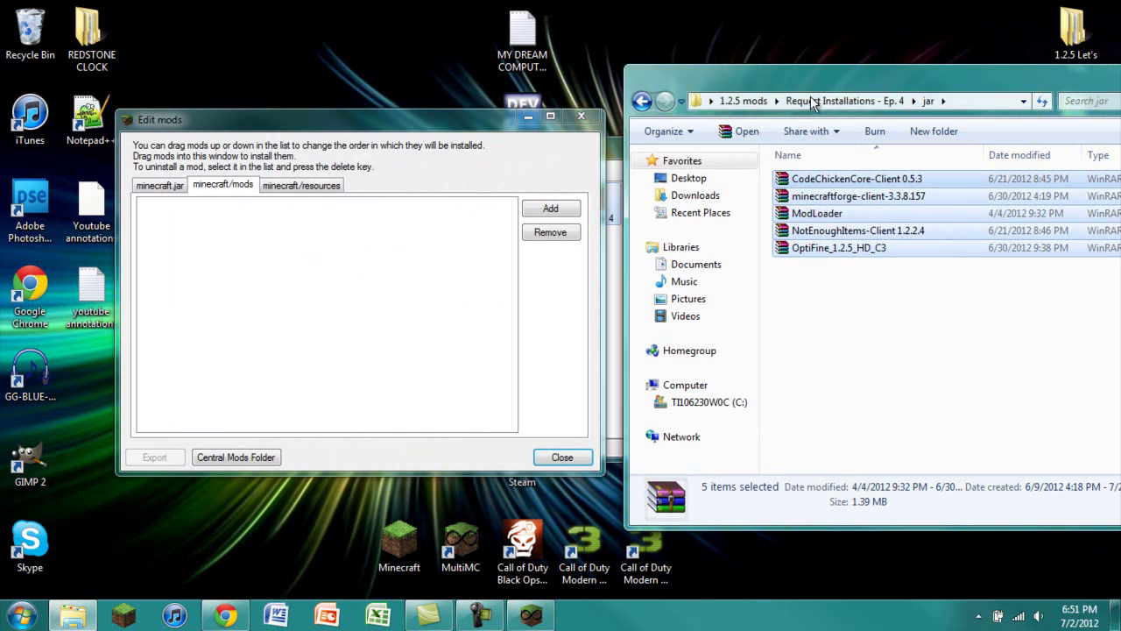
Open the mods folder in Request Installations - Ep. 4 and examine the mod files it contains
{"action": "left_click", "coordinate": [653, 100]}
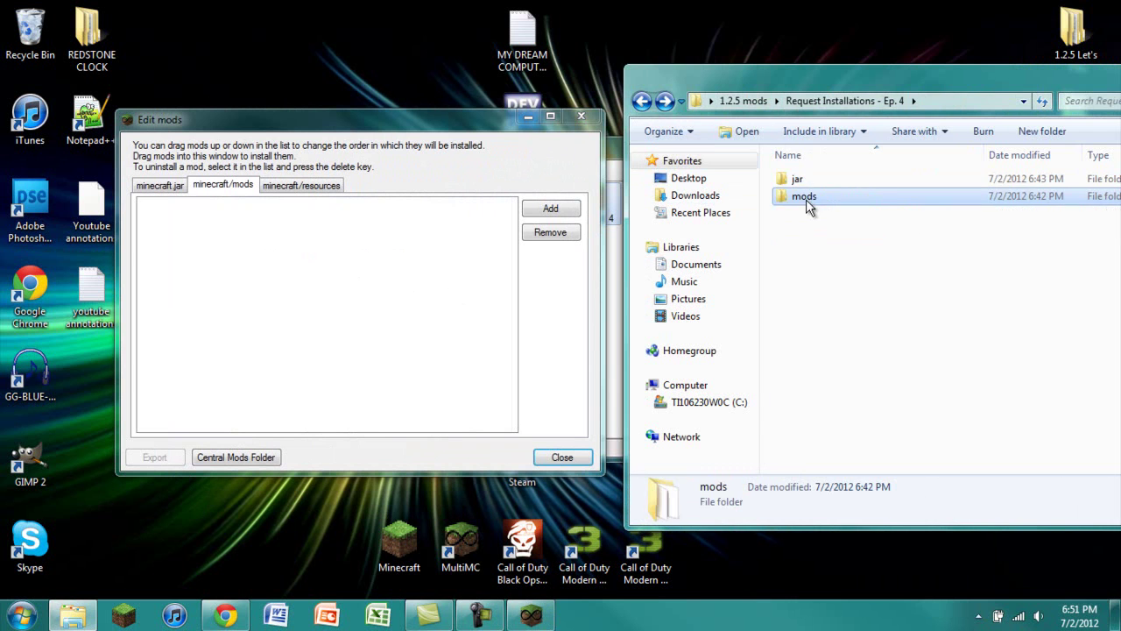
{"action": "double_click", "coordinate": [806, 199]}
{"action": "left_click_drag", "start_coordinate": [874, 78], "coordinate": [754, 70]}
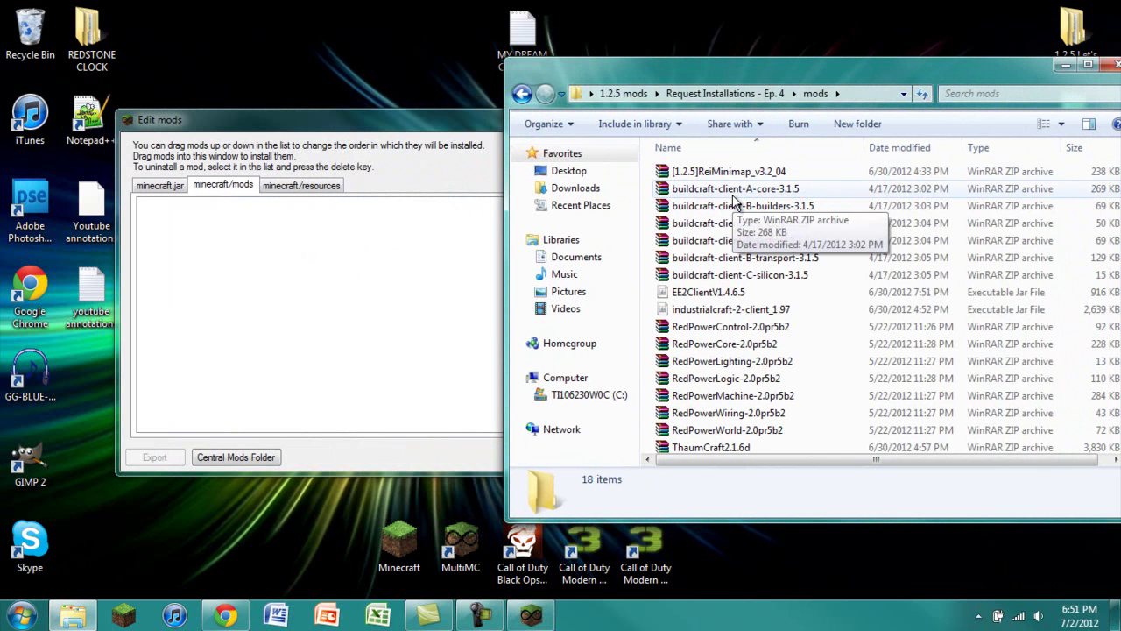
{"action": "scroll", "coordinate": [736, 199], "scroll_direction": "down", "scroll_amount": 1}
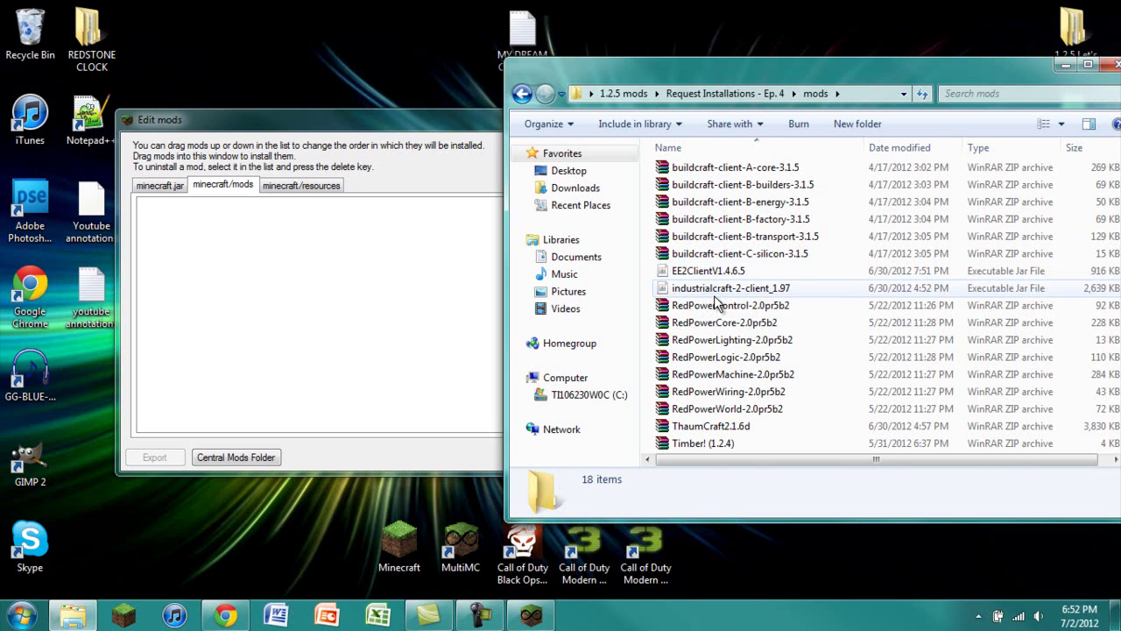
{"action": "left_click", "coordinate": [714, 295]}
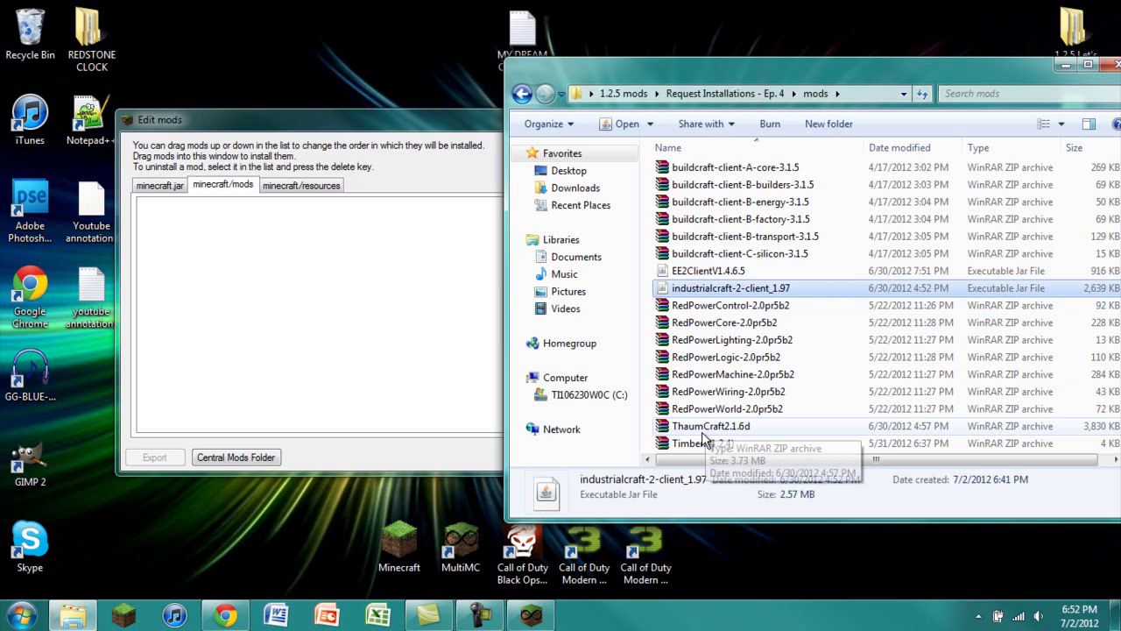
{"action": "left_click", "coordinate": [688, 254]}
{"action": "left_click", "coordinate": [714, 203]}
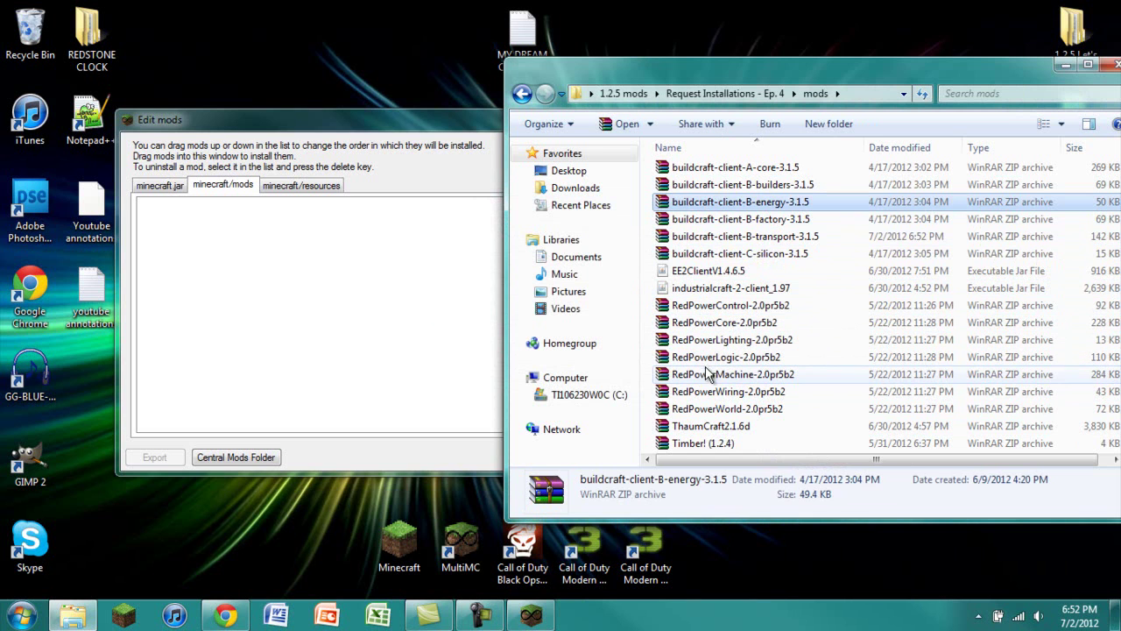
{"action": "left_click", "coordinate": [704, 428]}
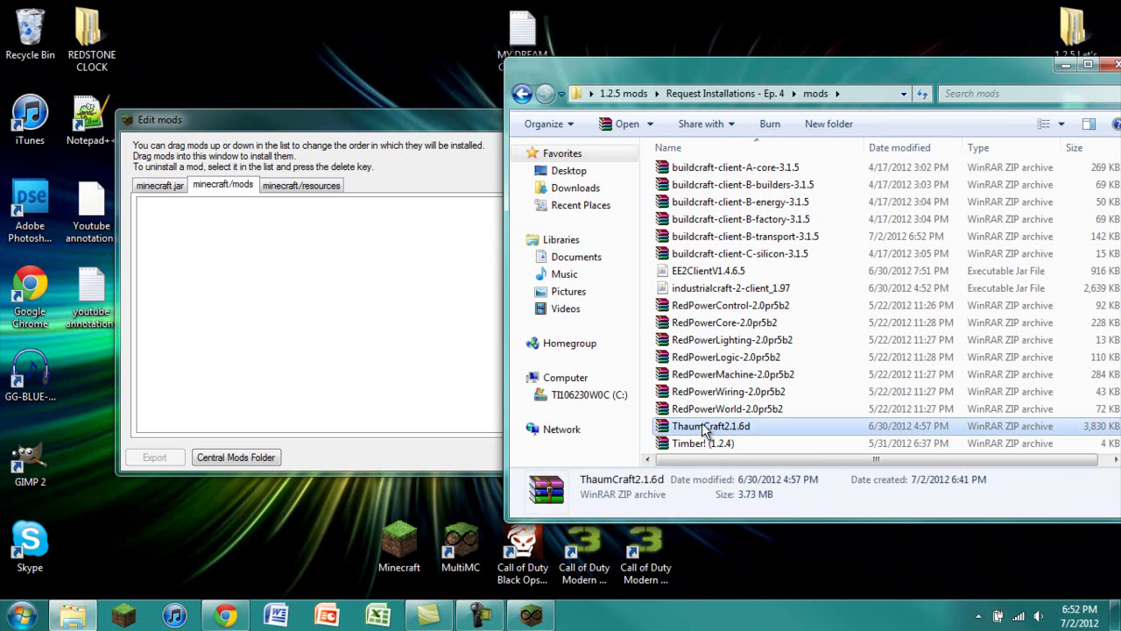
Add all the files in the mods folder, from ReiMinimap to Timber!, to the instance's minecraft/mods list
{"action": "left_click", "coordinate": [741, 447]}
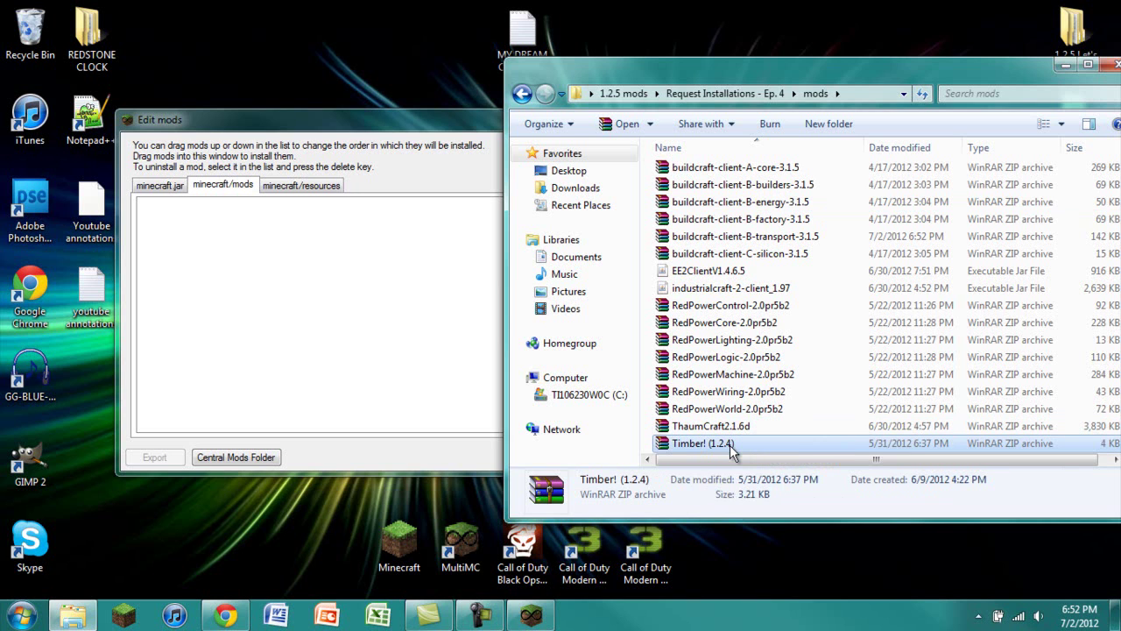
{"action": "scroll", "coordinate": [731, 448], "scroll_direction": "up", "scroll_amount": 1}
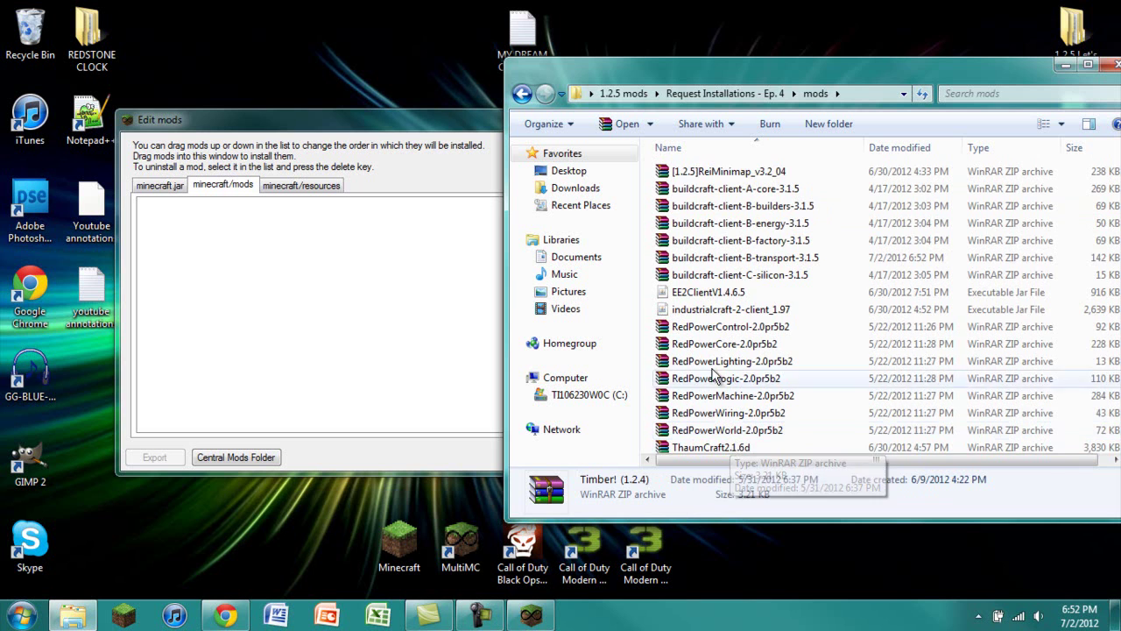
{"action": "left_click", "coordinate": [686, 173], "text": "shift"}
{"action": "left_click_drag", "start_coordinate": [686, 175], "coordinate": [324, 362]}
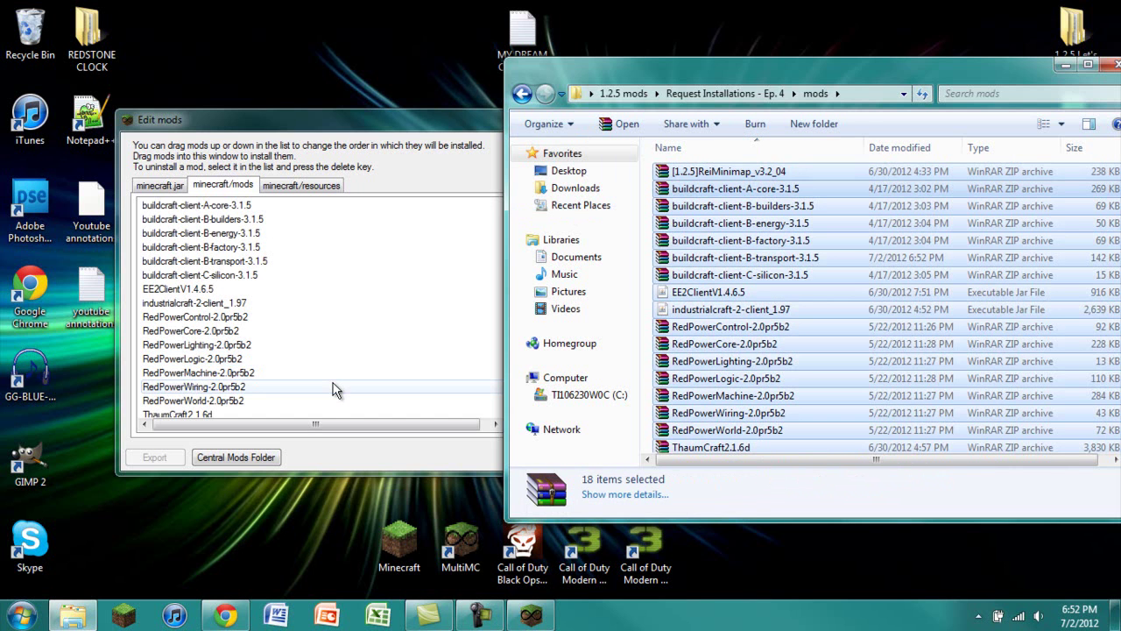
{"action": "left_click", "coordinate": [334, 358]}
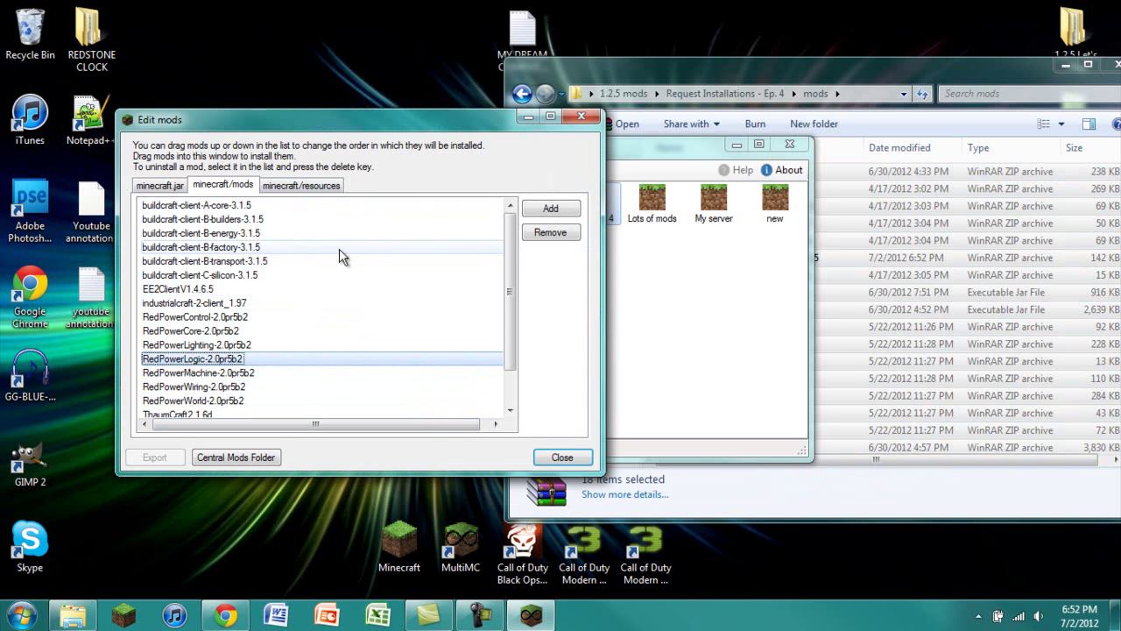
Close the mod editor, launch the EPISODE 4 instance with the saved login, and close the mods folder window
{"action": "left_click", "coordinate": [578, 454]}
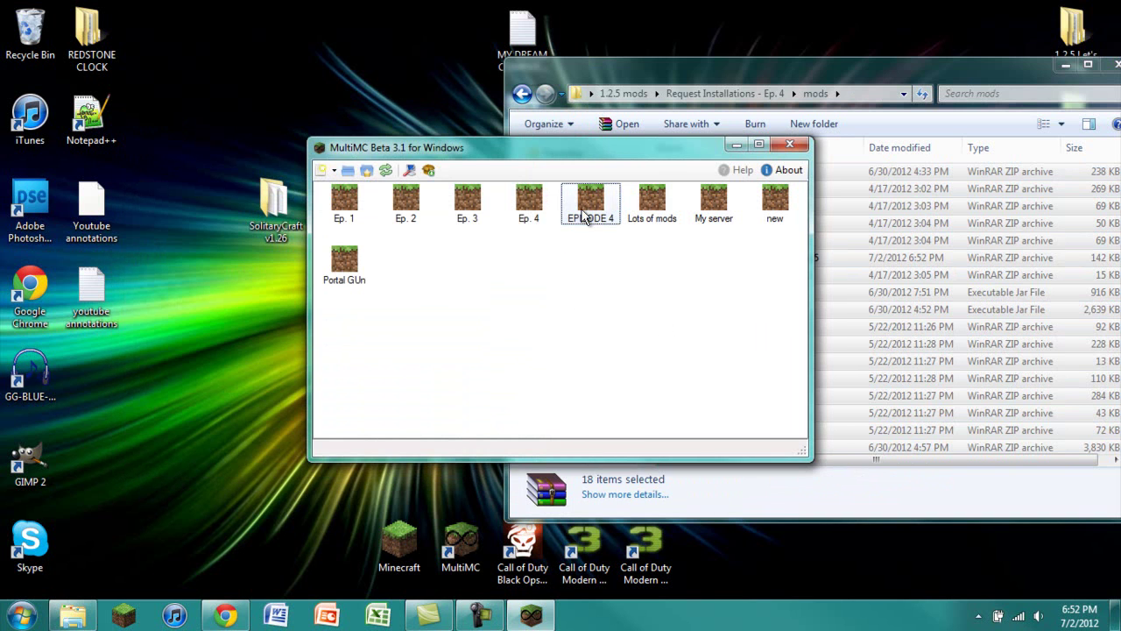
{"action": "double_click", "coordinate": [586, 204]}
{"action": "left_click", "coordinate": [671, 340]}
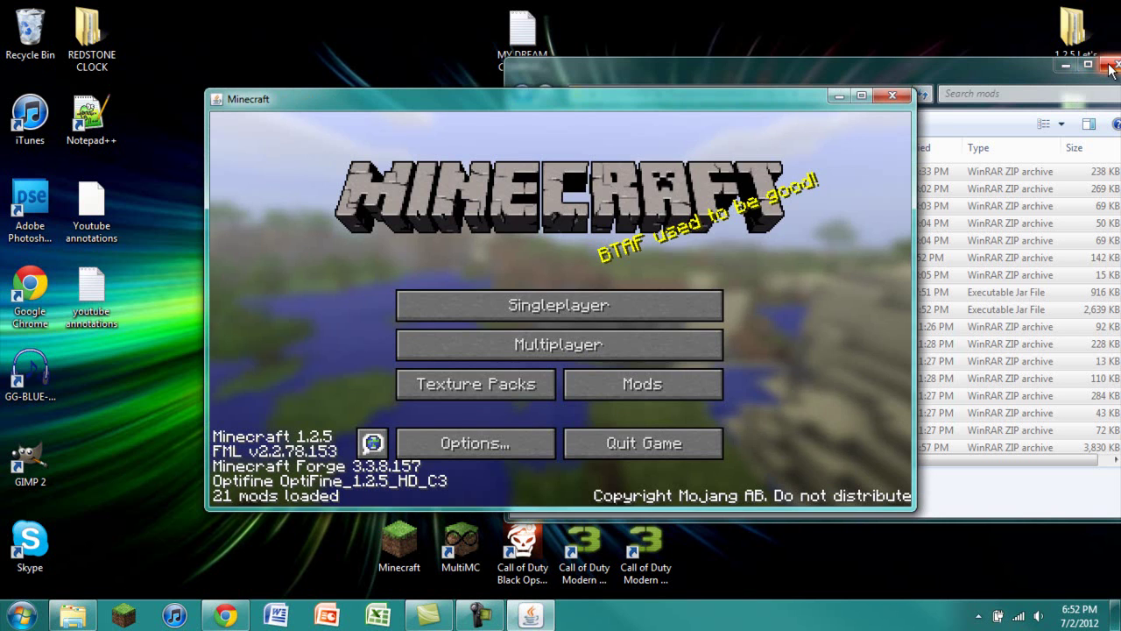
{"action": "left_click", "coordinate": [1109, 68]}
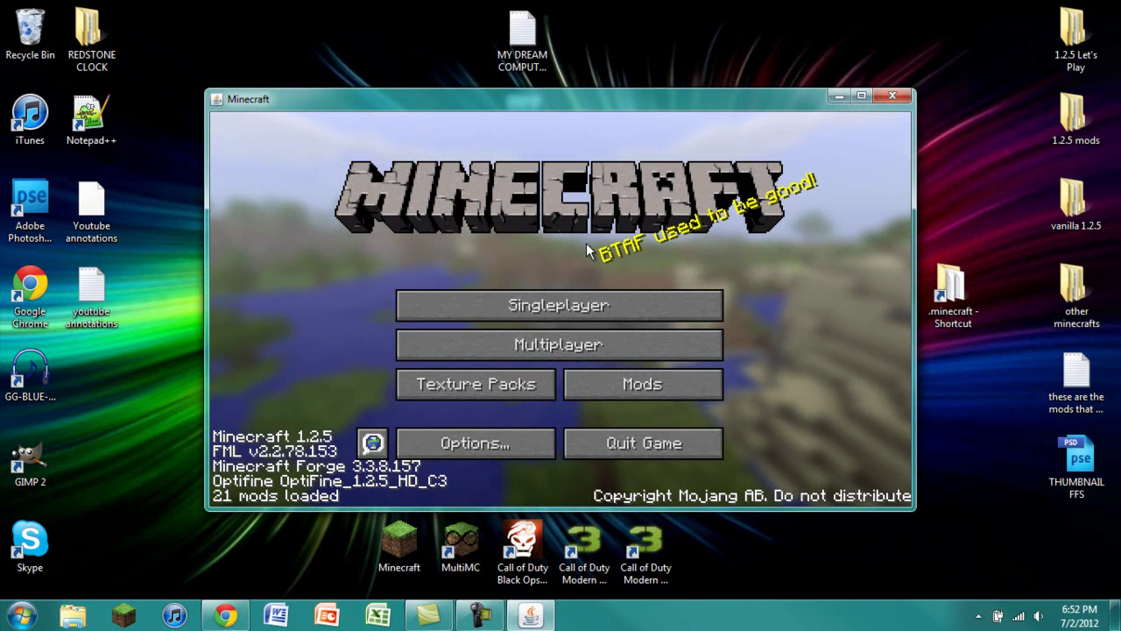
Create a new singleplayer world named New World with the game mode set to Creative
{"action": "left_click", "coordinate": [610, 308]}
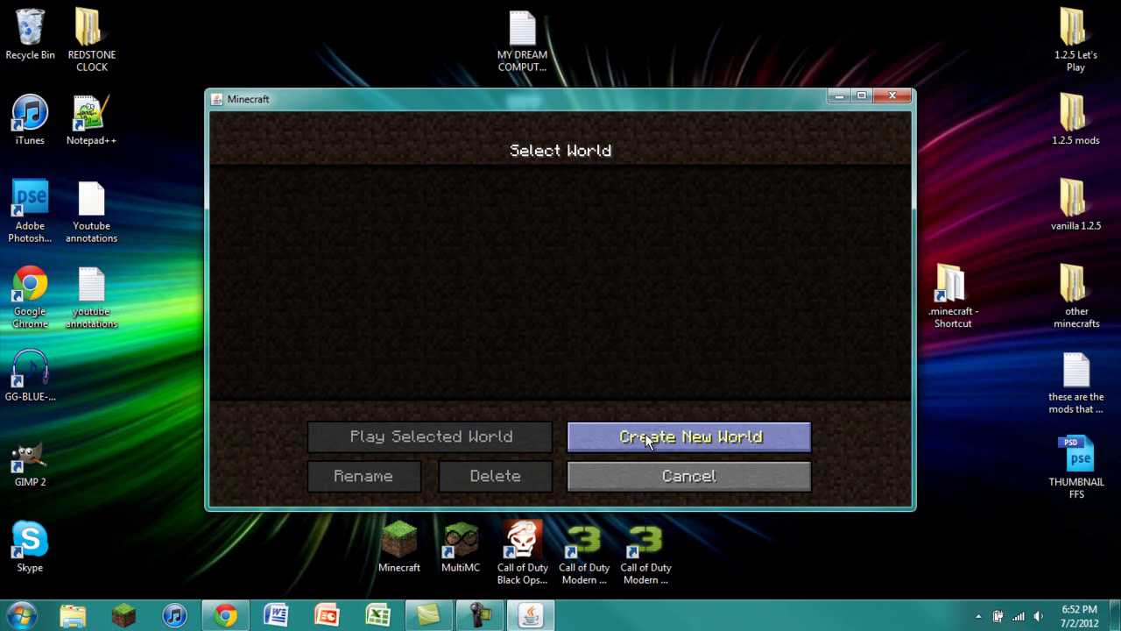
{"action": "left_click", "coordinate": [617, 435]}
{"action": "left_click", "coordinate": [569, 292]}
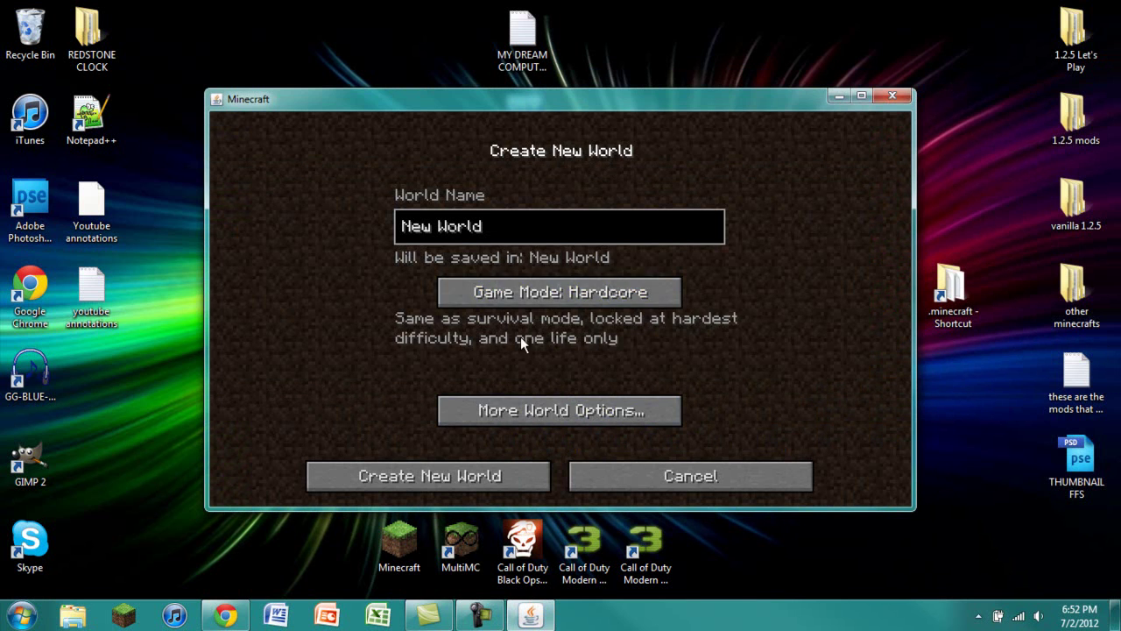
{"action": "left_click", "coordinate": [547, 292]}
{"action": "left_click", "coordinate": [448, 482]}
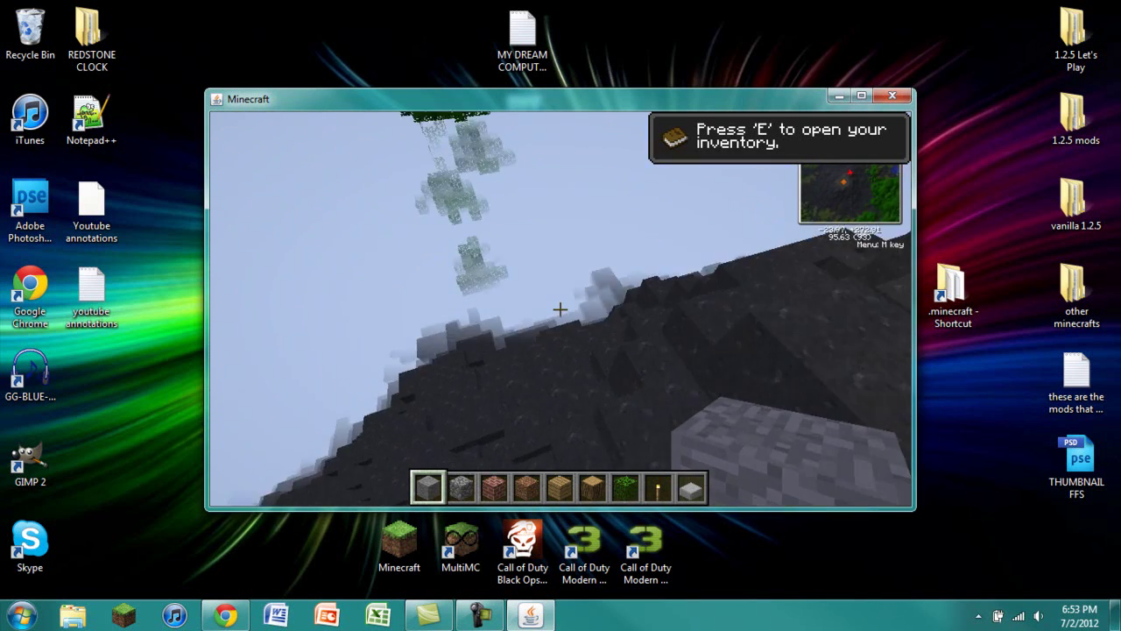
Open the inventory inside the new world and maximize the Minecraft window to show the full item list
{"action": "key", "text": "Escape"}
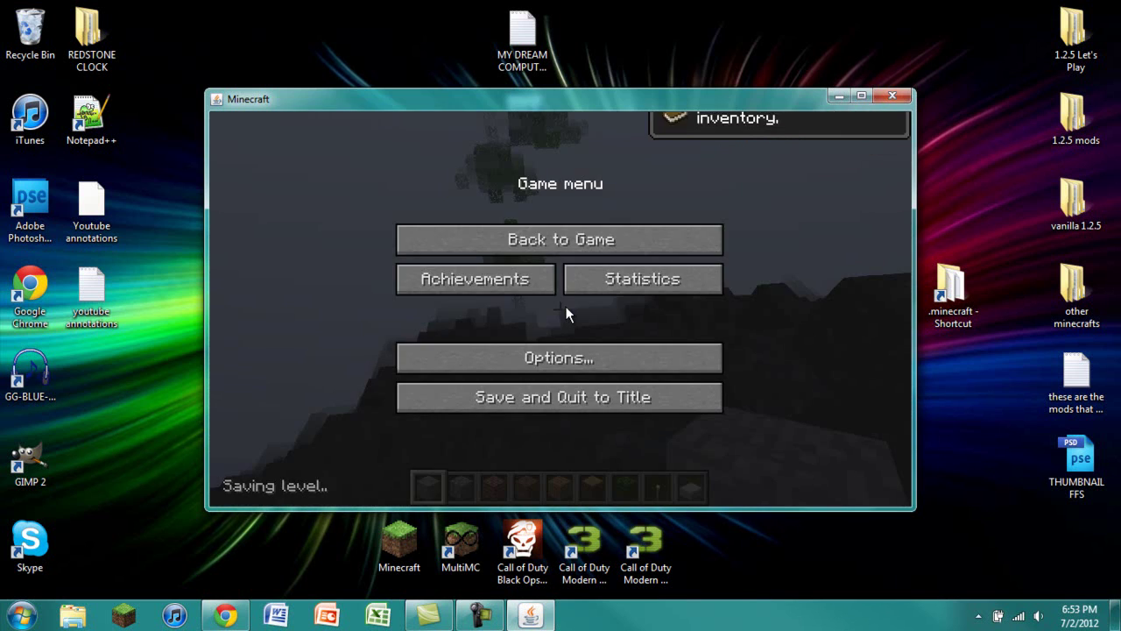
{"action": "key", "text": "Escape"}
{"action": "key", "text": "e"}
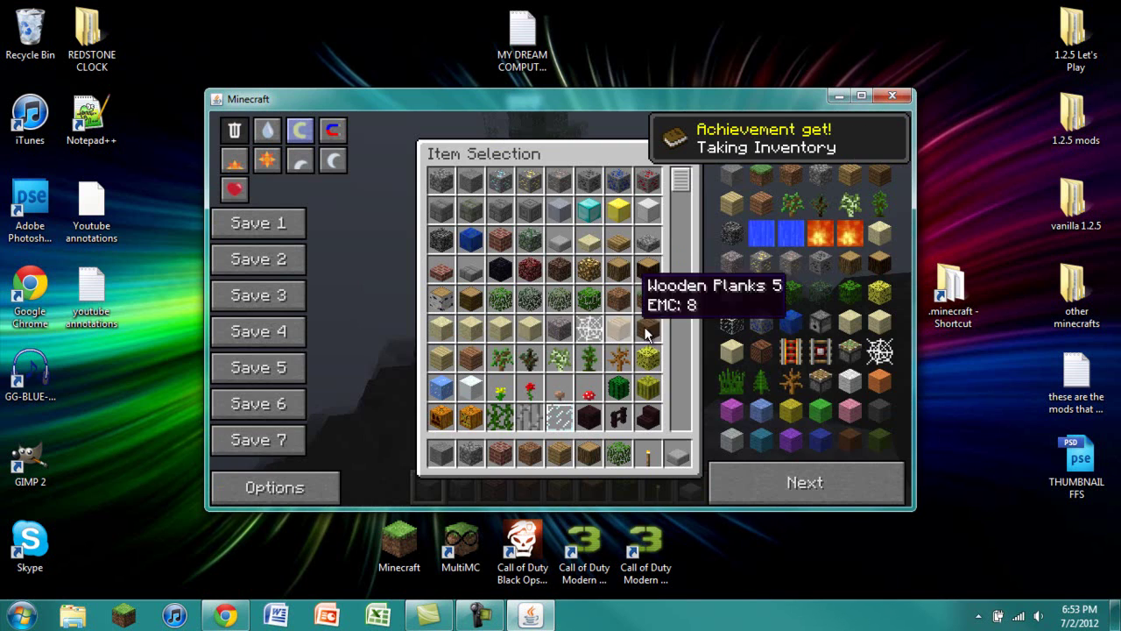
{"action": "double_click", "coordinate": [667, 103]}
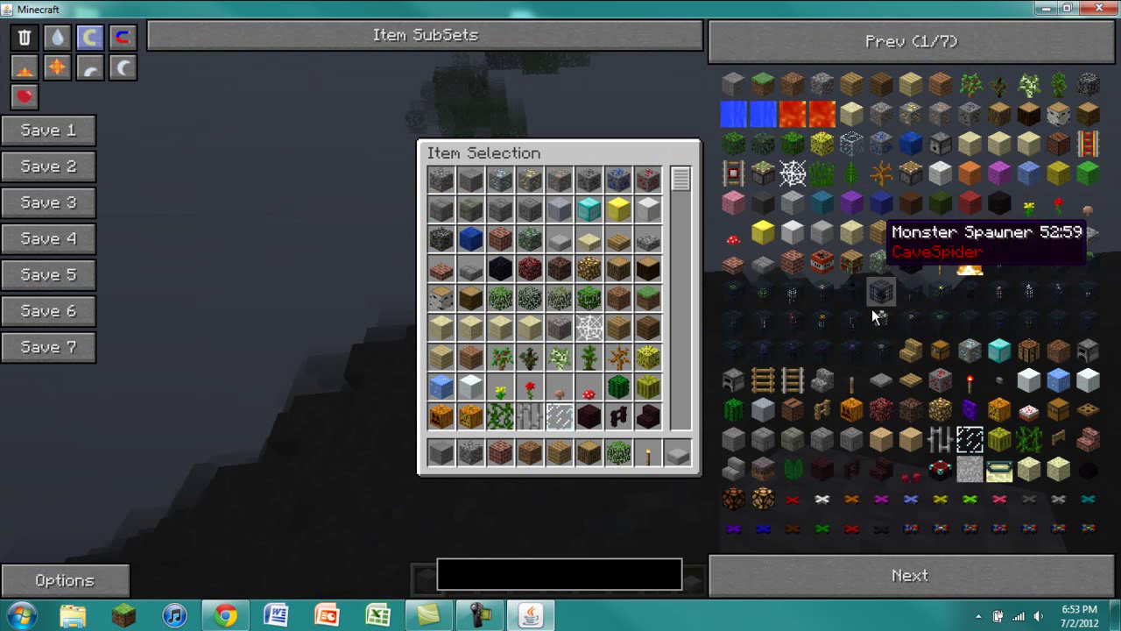
Page forward through the item list to page 6 and back to page 1, examining the modded items
{"action": "left_click", "coordinate": [963, 574]}
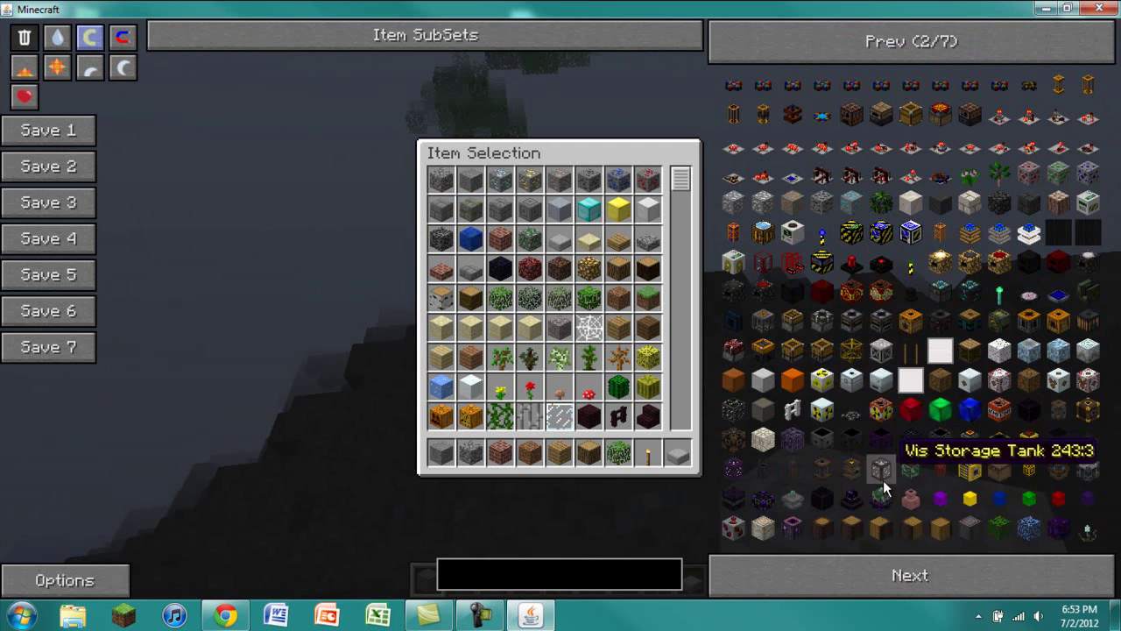
{"action": "left_click", "coordinate": [903, 575]}
{"action": "left_click", "coordinate": [905, 576]}
{"action": "left_click", "coordinate": [906, 577]}
{"action": "left_click", "coordinate": [906, 577]}
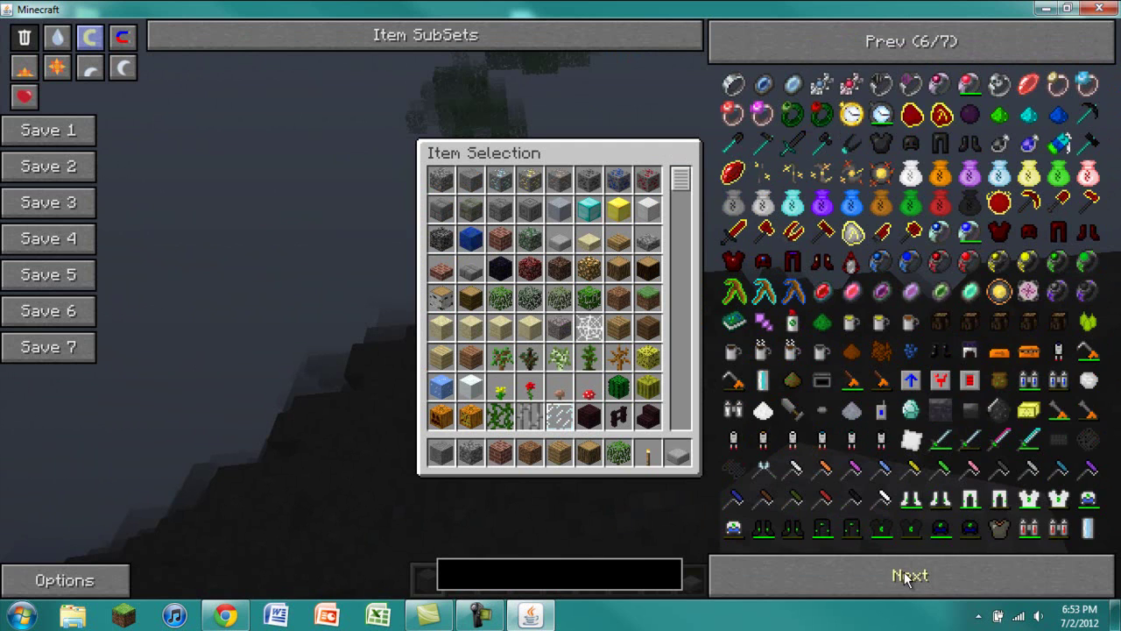
{"action": "left_click", "coordinate": [837, 36]}
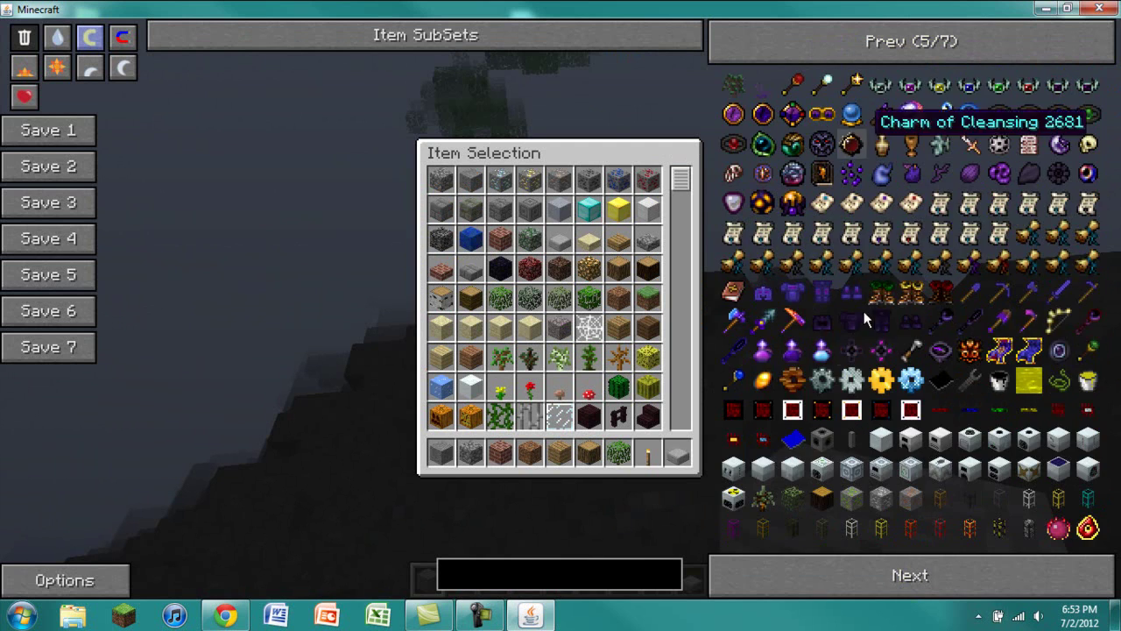
{"action": "left_click", "coordinate": [863, 51]}
{"action": "left_click", "coordinate": [863, 51]}
{"action": "left_click", "coordinate": [863, 48]}
{"action": "left_click", "coordinate": [863, 46]}
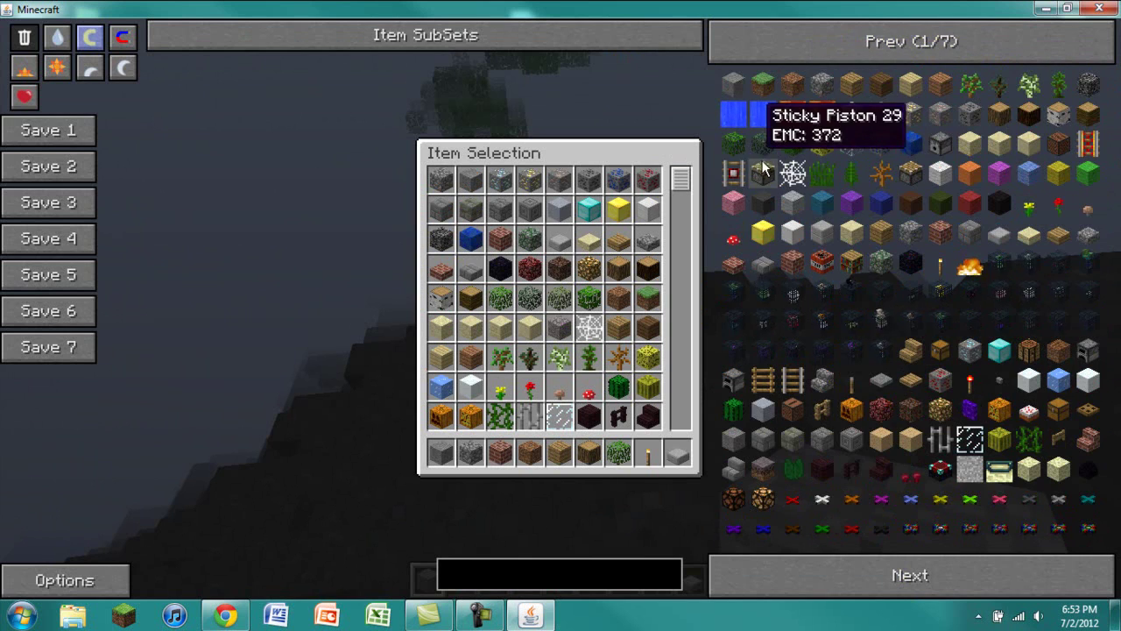
Close Minecraft and MultiMC to return to the desktop
{"action": "left_click", "coordinate": [1100, 8]}
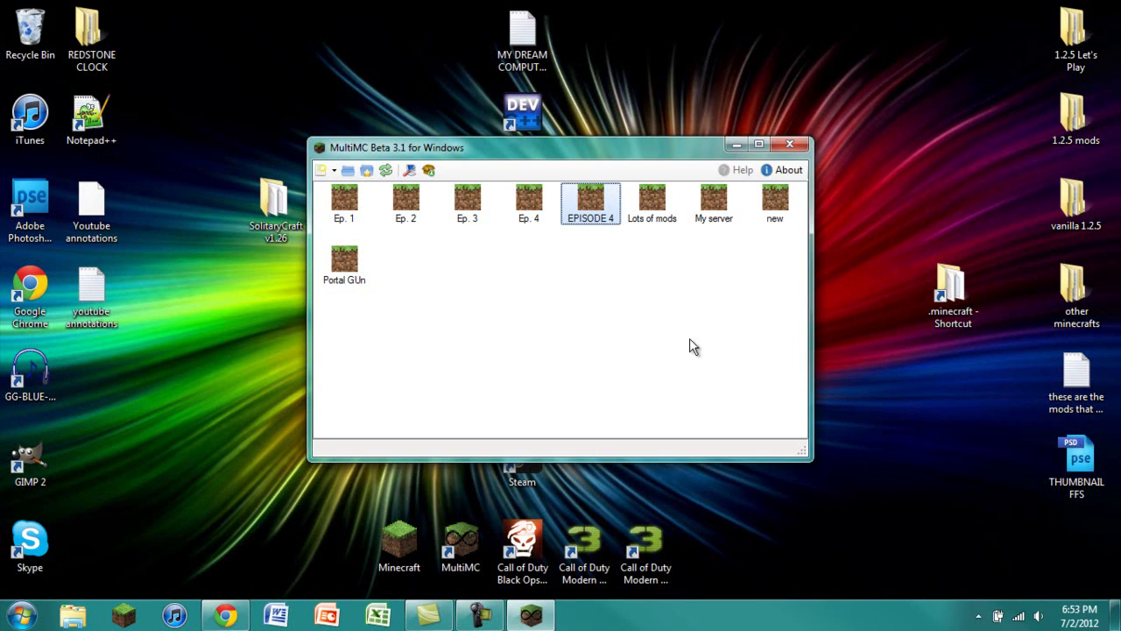
{"action": "left_click", "coordinate": [641, 247]}
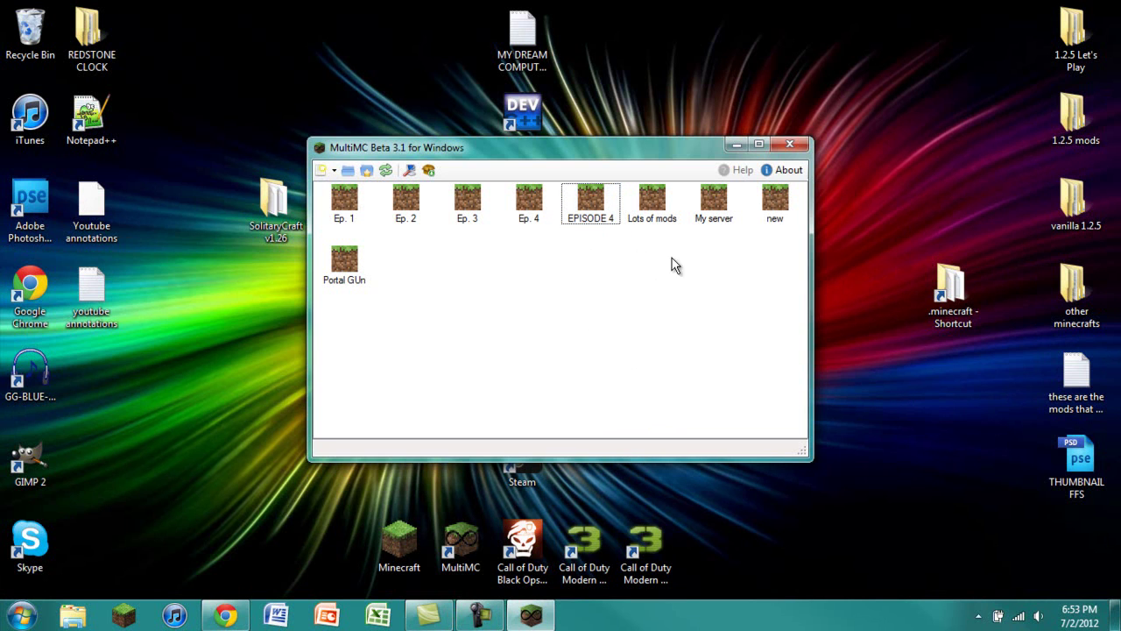
{"action": "left_click", "coordinate": [792, 144]}
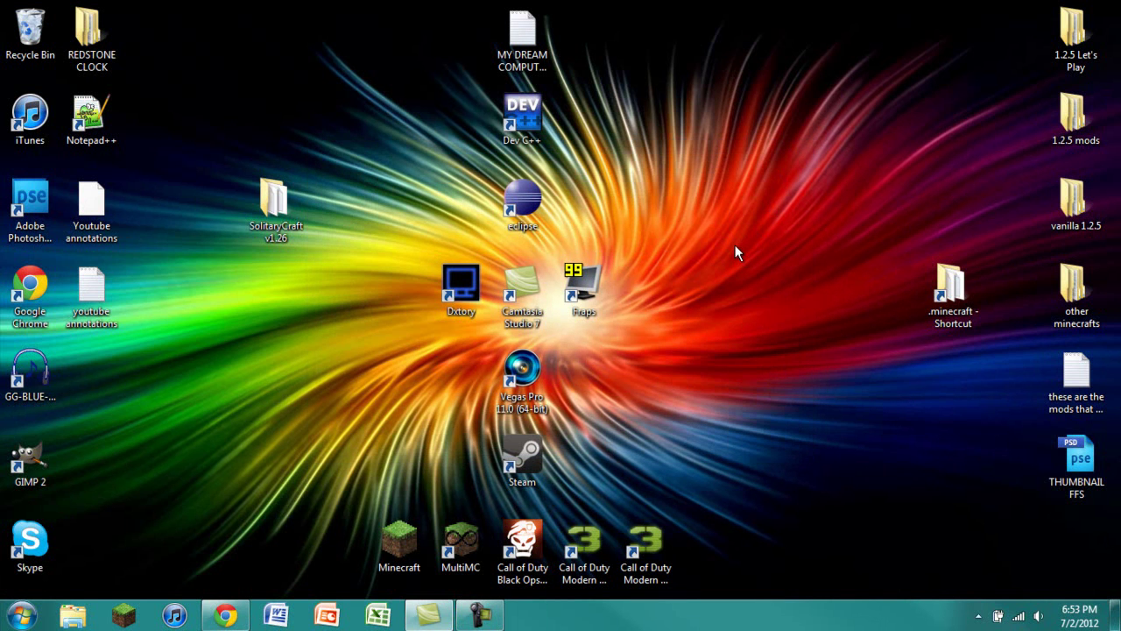
Open the .minecraft folder from its desktop shortcut, go up to Roaming, and delete the existing .minecraft folder
{"action": "double_click", "coordinate": [950, 285]}
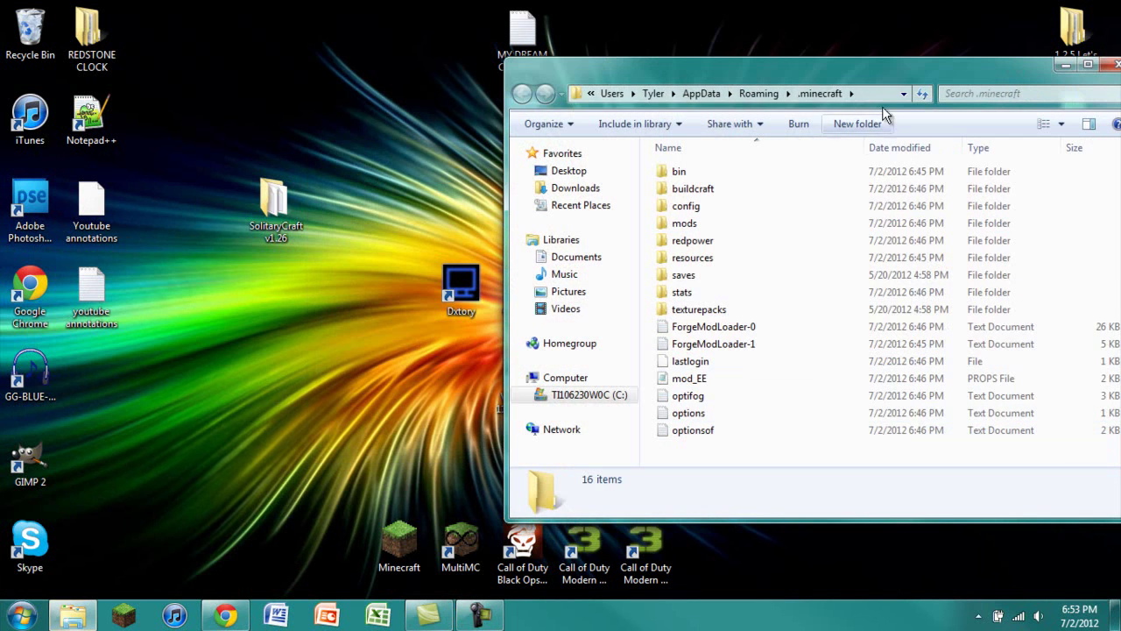
{"action": "left_click_drag", "start_coordinate": [911, 69], "coordinate": [654, 59]}
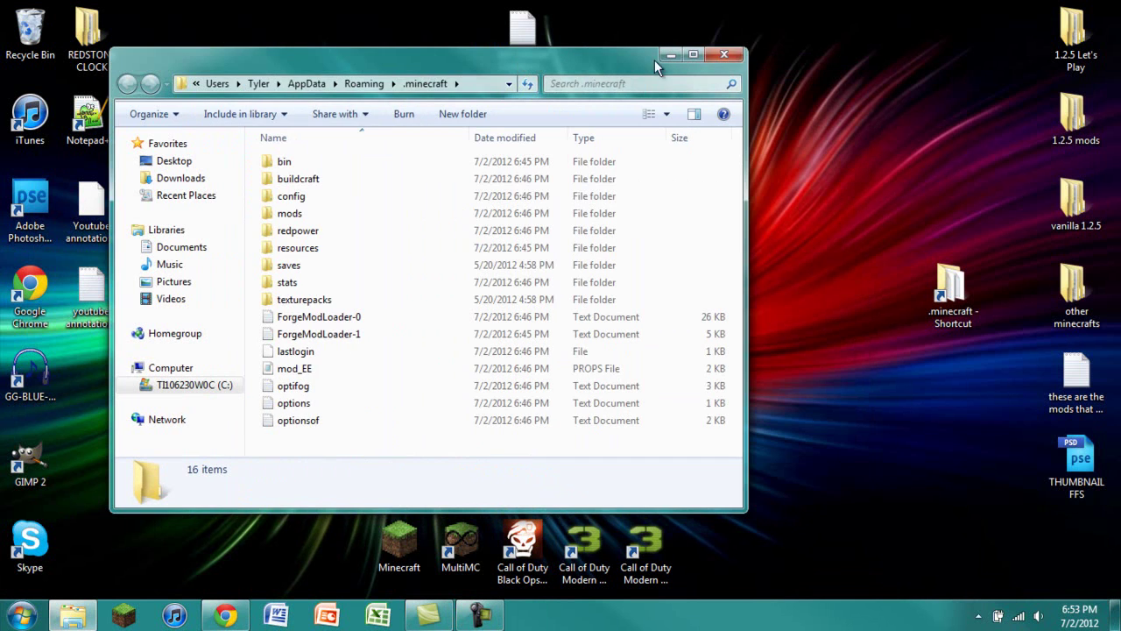
{"action": "left_click", "coordinate": [375, 84]}
{"action": "key", "text": "Delete"}
{"action": "key", "text": "Return"}
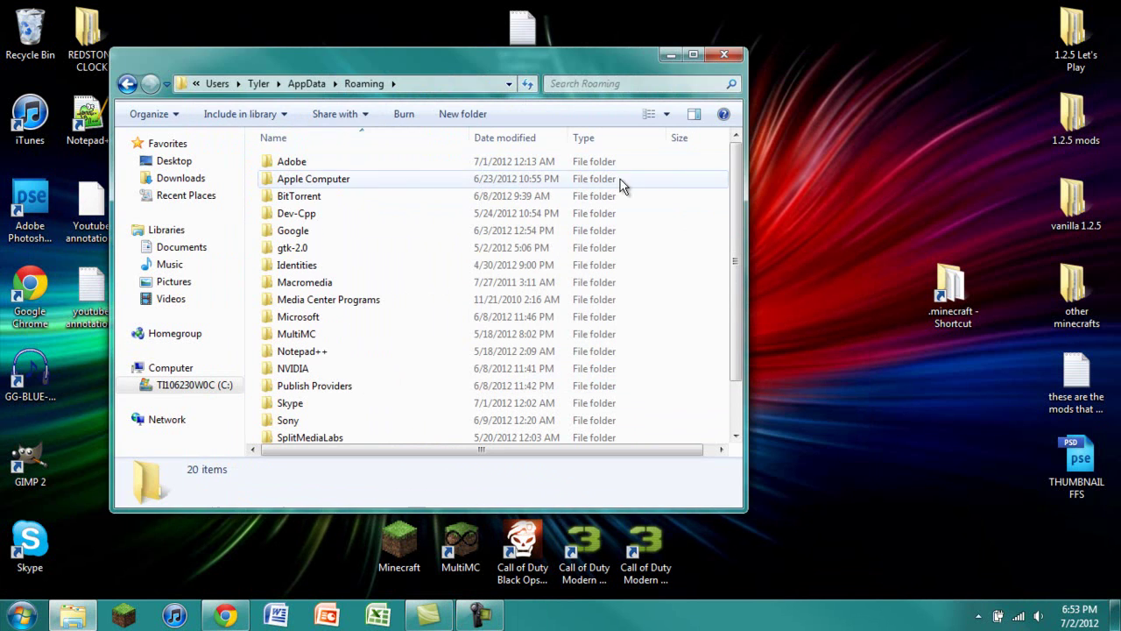
Copy the .minecraft folder from the vanilla 1.2.5 folder into Roaming, and close the vanilla 1.2.5 window
{"action": "double_click", "coordinate": [1070, 200]}
{"action": "left_click_drag", "start_coordinate": [482, 77], "coordinate": [600, 169]}
{"action": "left_click_drag", "start_coordinate": [412, 275], "coordinate": [378, 63]}
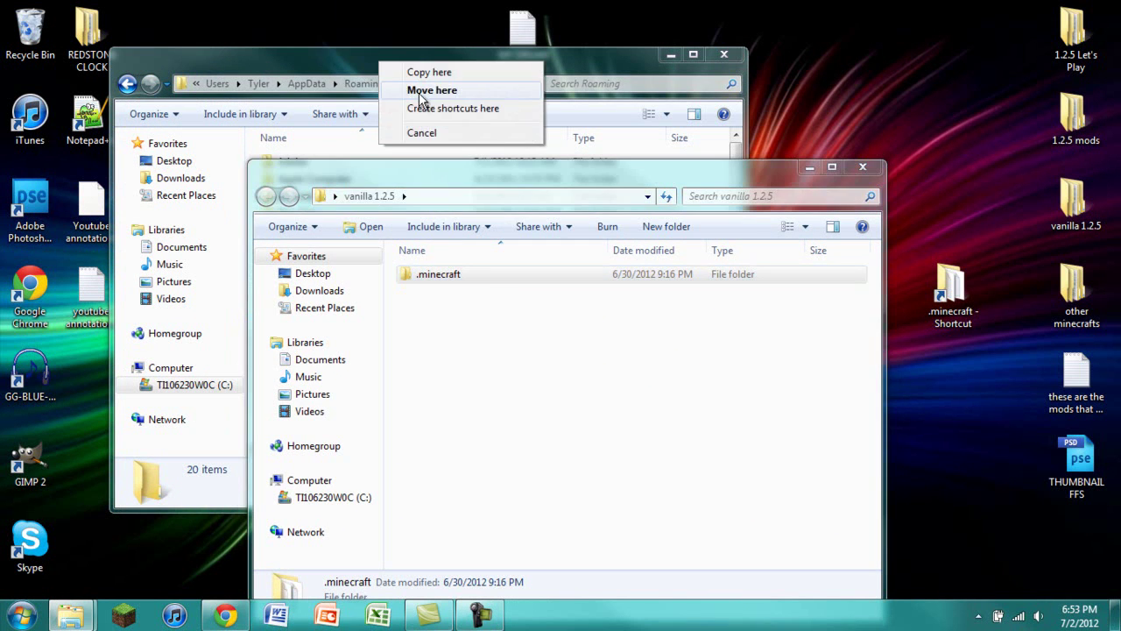
{"action": "left_click", "coordinate": [423, 89]}
{"action": "left_click", "coordinate": [863, 166]}
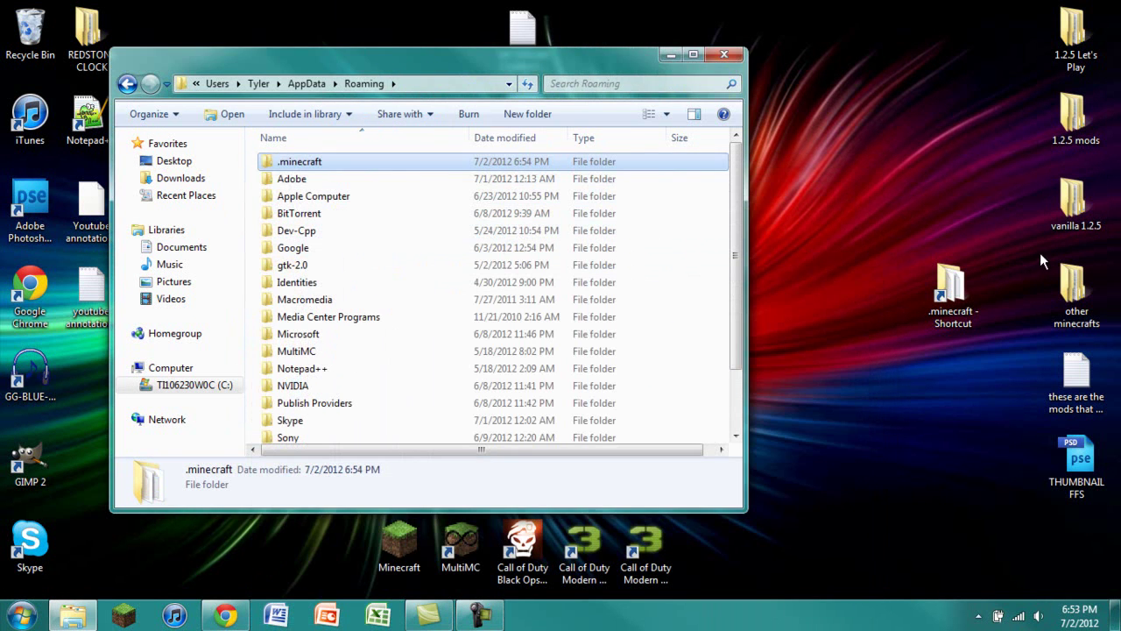
{"action": "left_click_drag", "start_coordinate": [1035, 253], "coordinate": [1043, 28]}
{"action": "left_click_drag", "start_coordinate": [1001, 219], "coordinate": [1086, 53]}
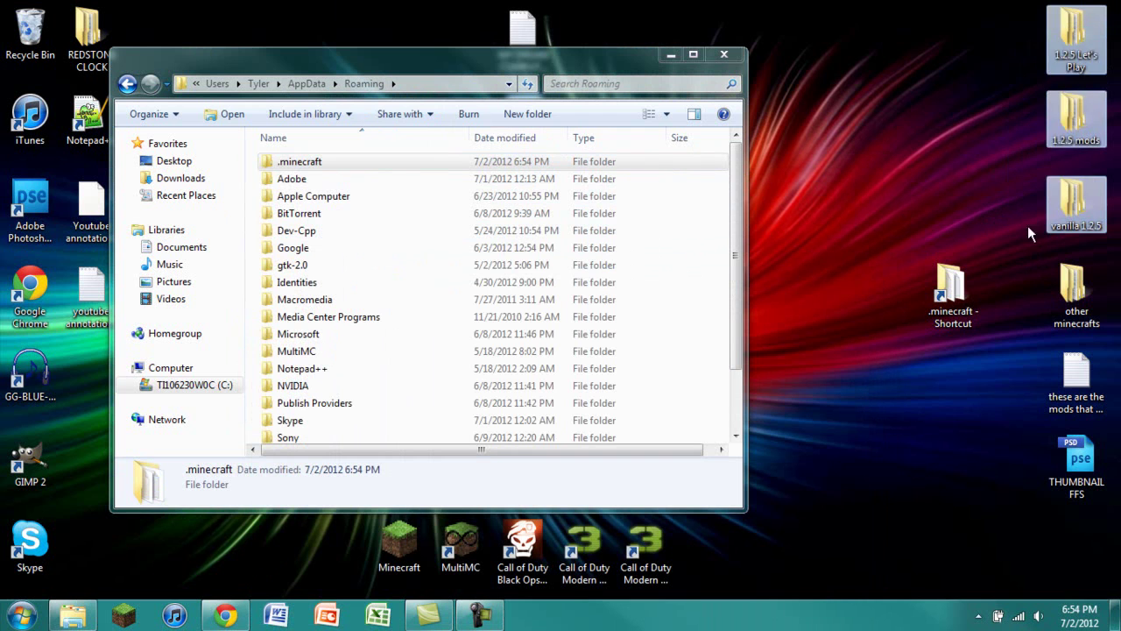
{"action": "left_click", "coordinate": [983, 239]}
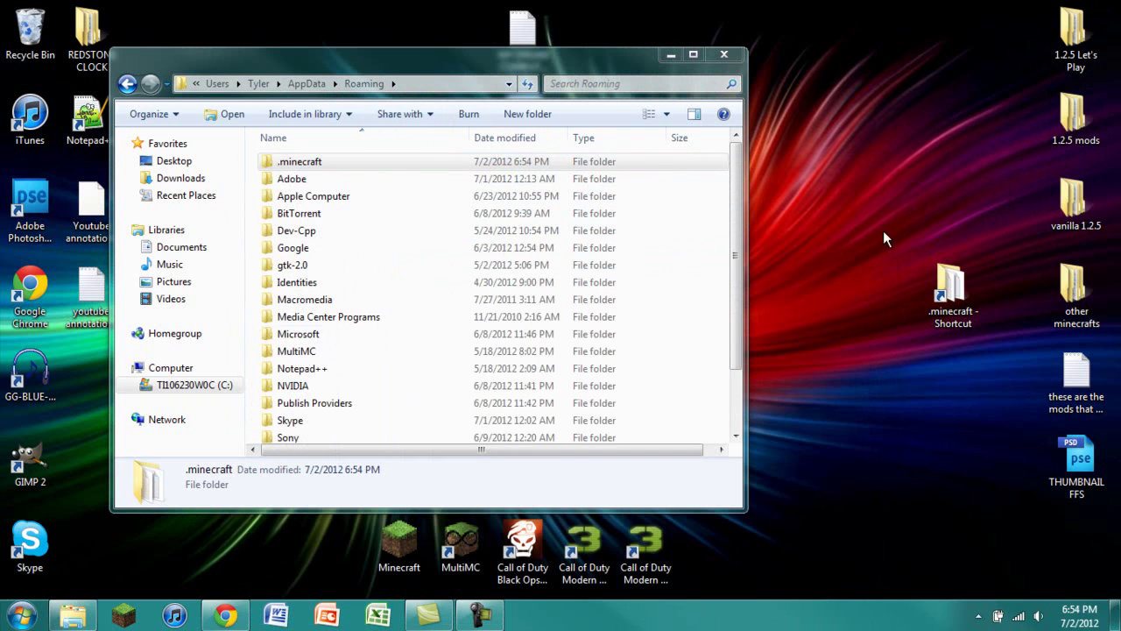
Open minecraft.jar from the .minecraft bin folder with WinRAR archiver and dismiss the license reminder
{"action": "left_click", "coordinate": [274, 167]}
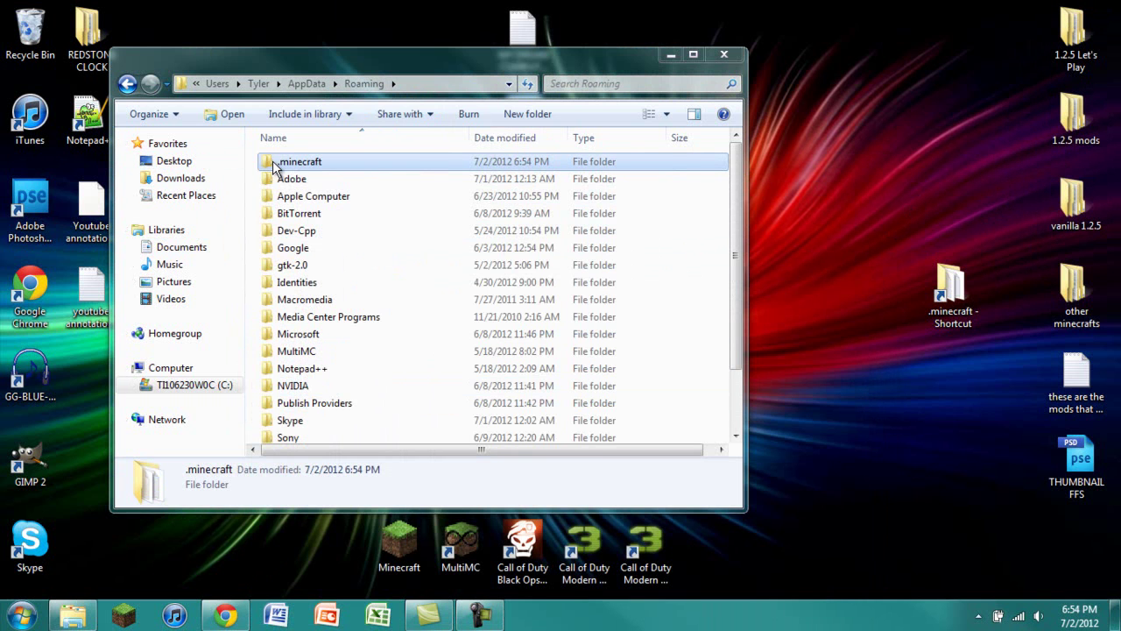
{"action": "double_click", "coordinate": [275, 167]}
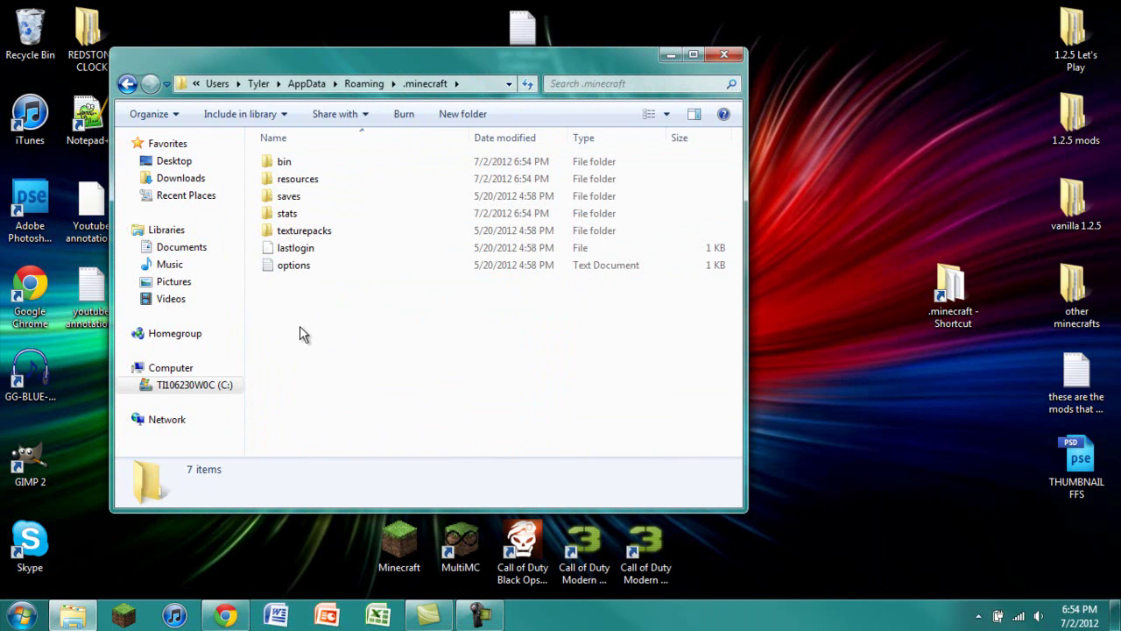
{"action": "double_click", "coordinate": [279, 162]}
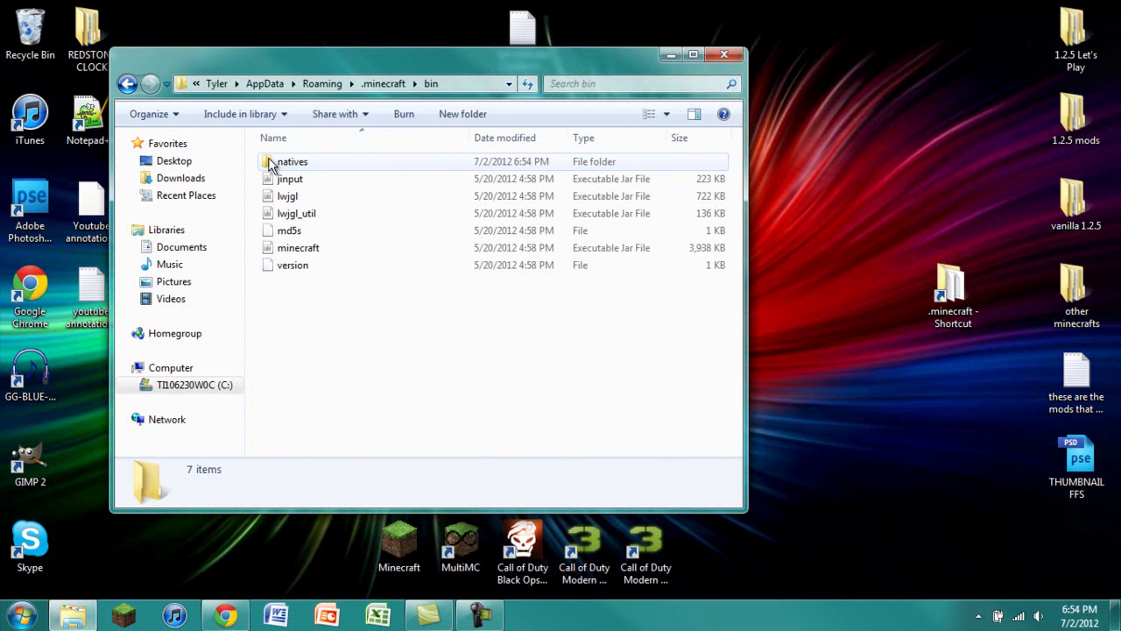
{"action": "right_click", "coordinate": [271, 250]}
{"action": "mouse_move", "coordinate": [318, 349]}
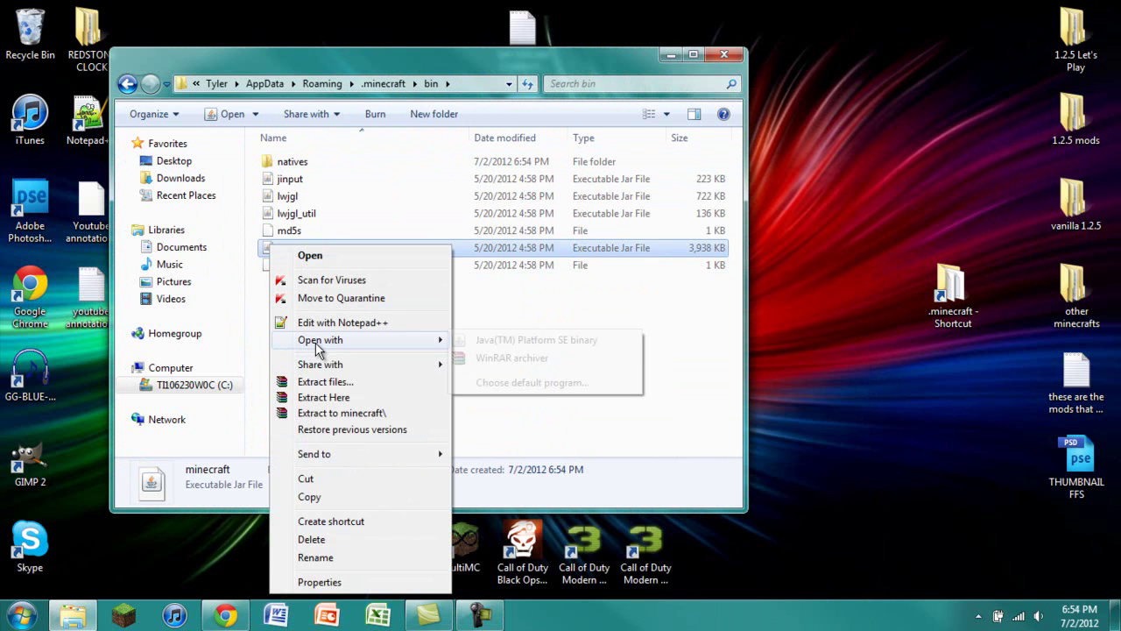
{"action": "left_click", "coordinate": [533, 357]}
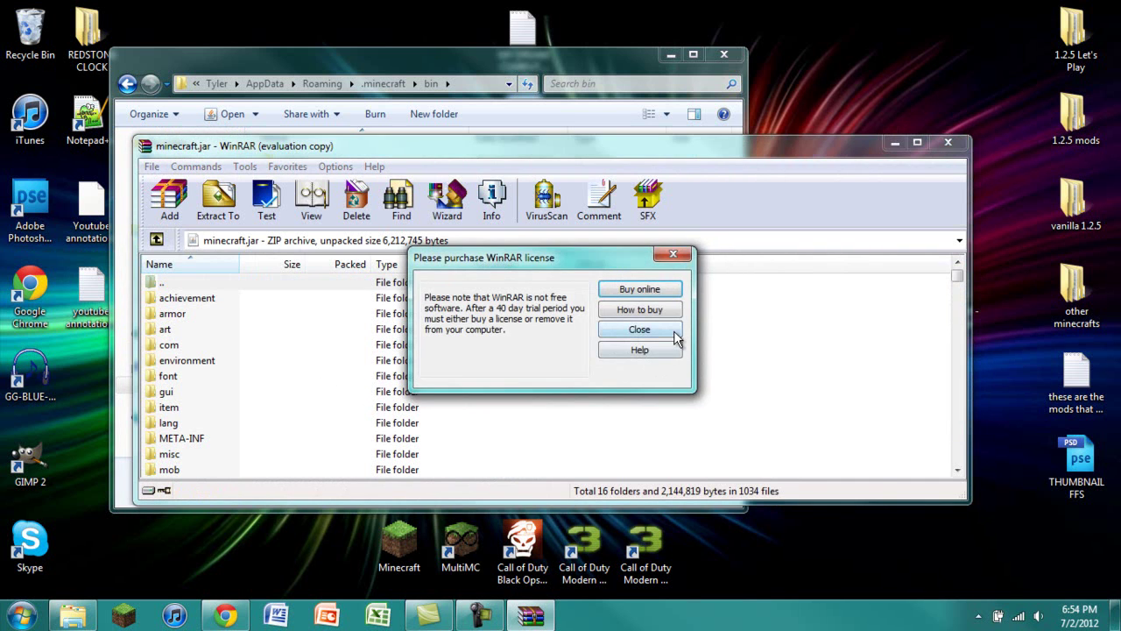
{"action": "left_click", "coordinate": [674, 331]}
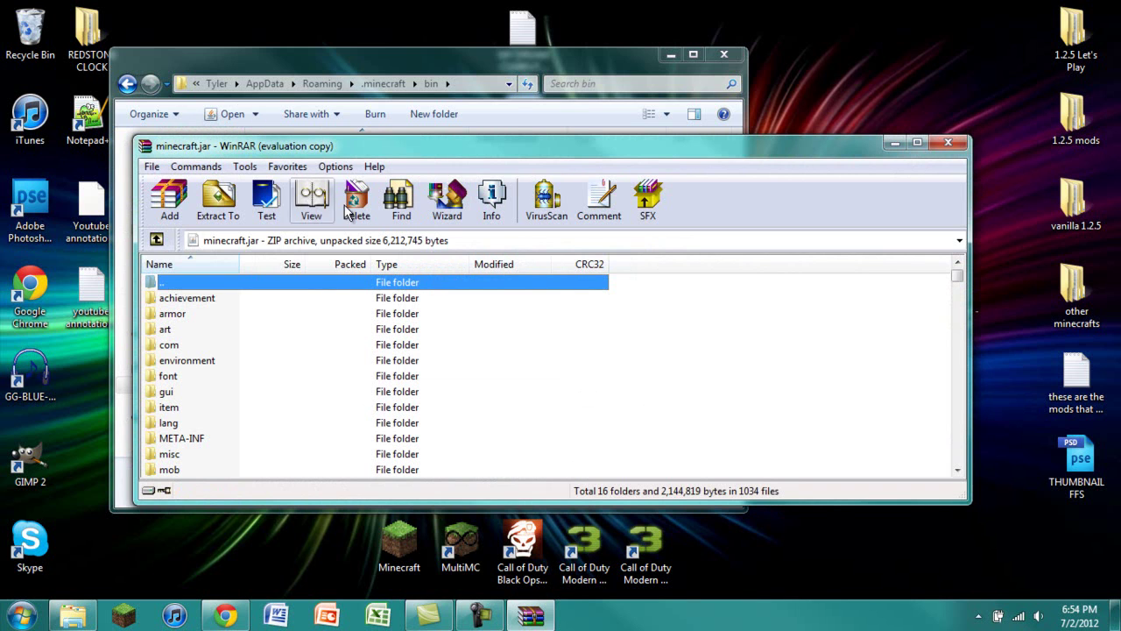
Delete the META-INF folder from minecraft.jar
{"action": "scroll", "coordinate": [436, 312], "scroll_direction": "down", "scroll_amount": 1}
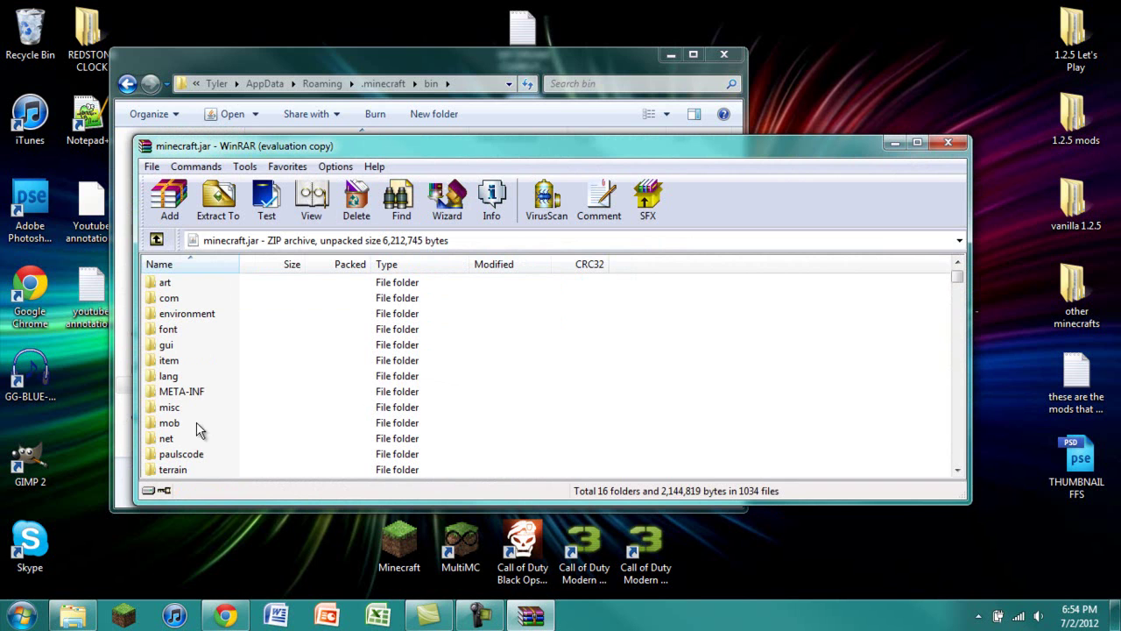
{"action": "left_click", "coordinate": [167, 392]}
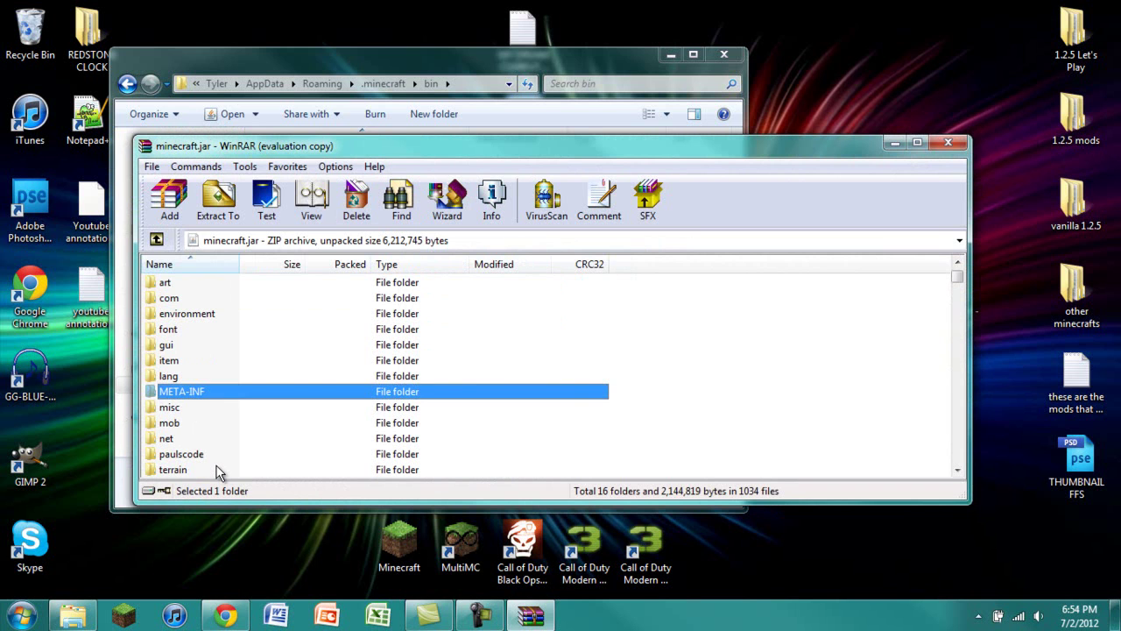
{"action": "key", "text": "Delete"}
{"action": "key", "text": "Return"}
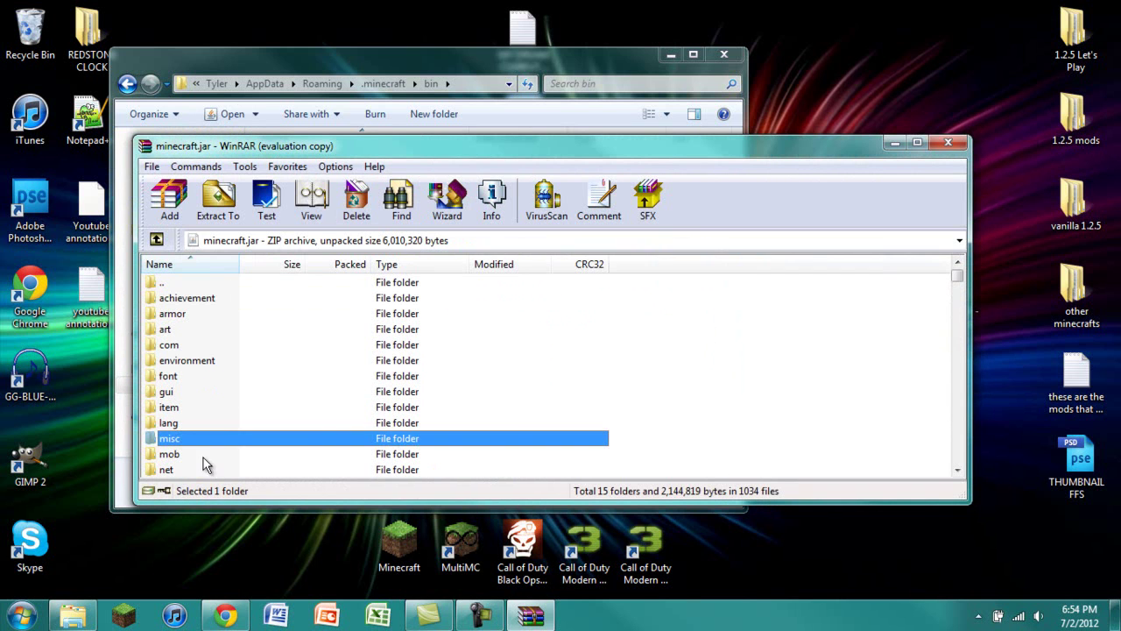
Open the jar folder inside 1.2.5 mods, Request Installations - Ep. 4, beside the minecraft.jar archive
{"action": "double_click", "coordinate": [1076, 116]}
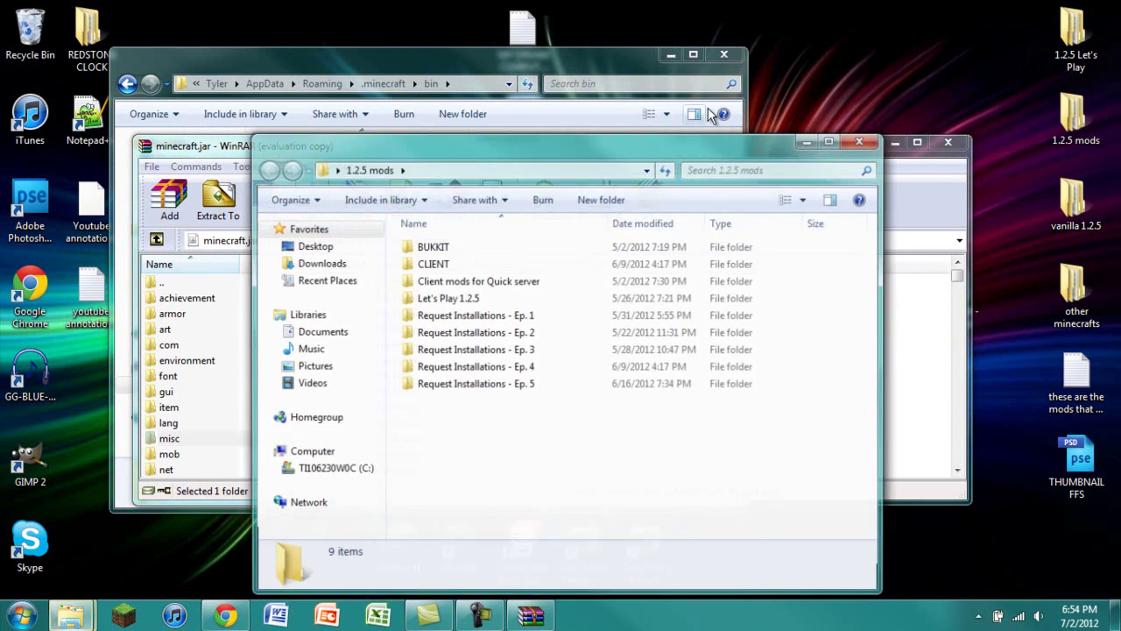
{"action": "double_click", "coordinate": [448, 368]}
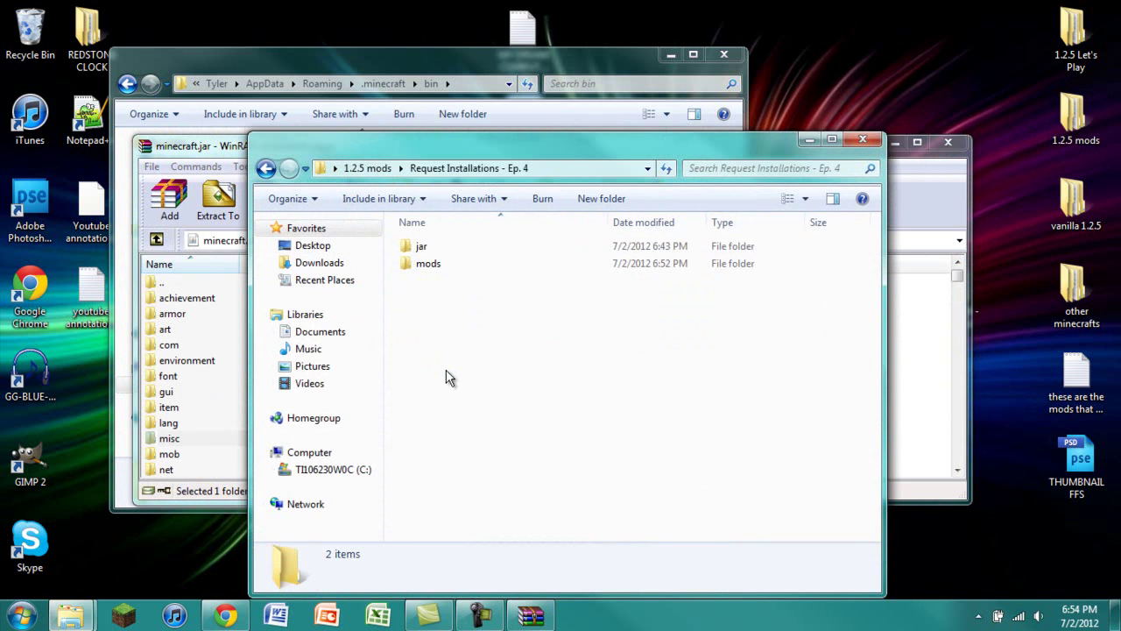
{"action": "double_click", "coordinate": [464, 245]}
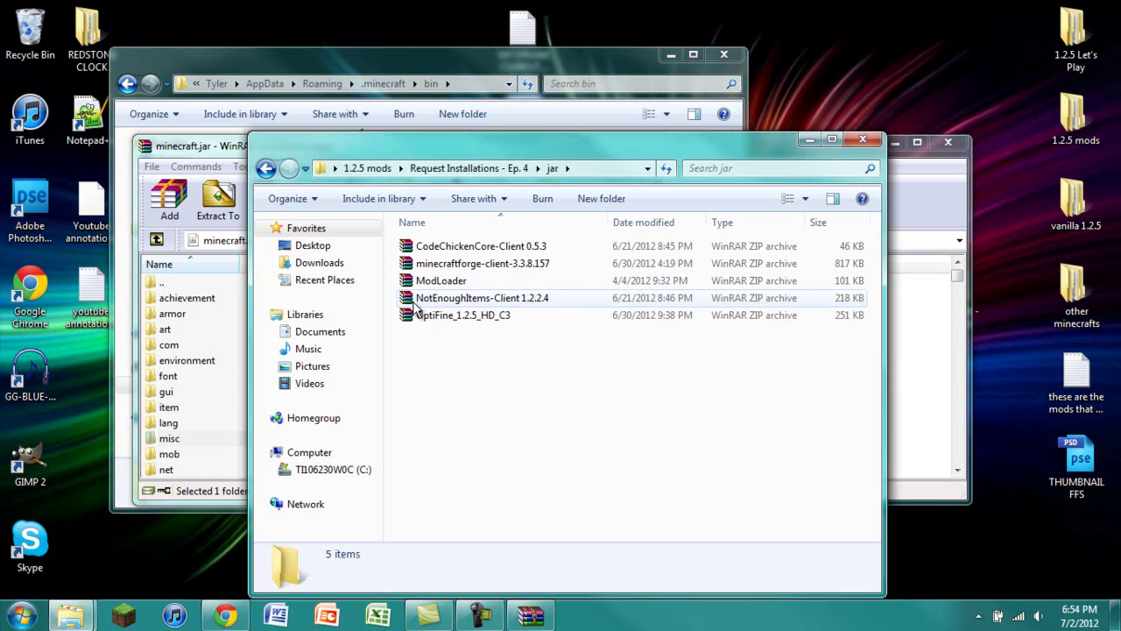
Open all five mod archives from the jar folder in WinRAR and dismiss the license reminders
{"action": "left_click", "coordinate": [434, 250]}
{"action": "left_click", "coordinate": [442, 343]}
{"action": "left_click", "coordinate": [452, 317]}
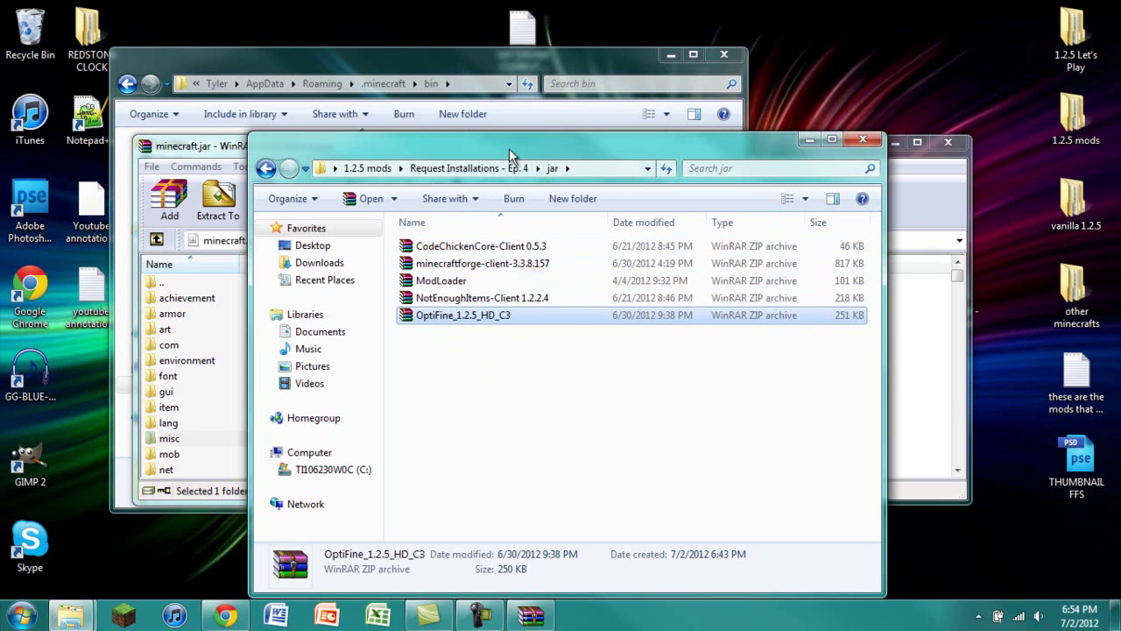
{"action": "left_click_drag", "start_coordinate": [511, 147], "coordinate": [791, 144]}
{"action": "key", "text": "ctrl+a"}
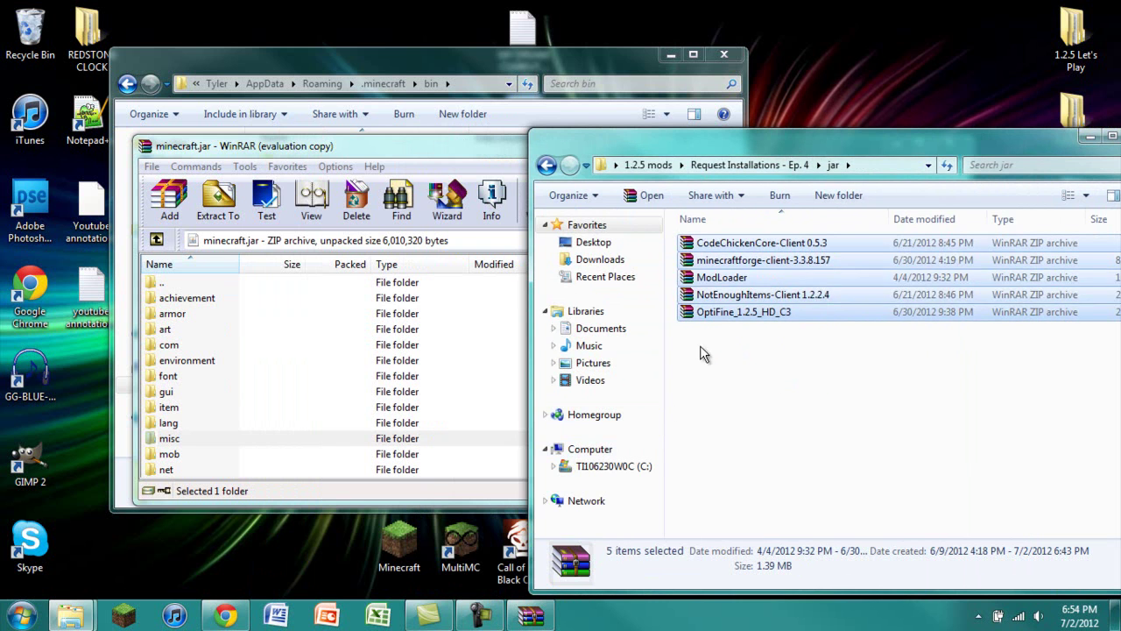
{"action": "double_click", "coordinate": [711, 295]}
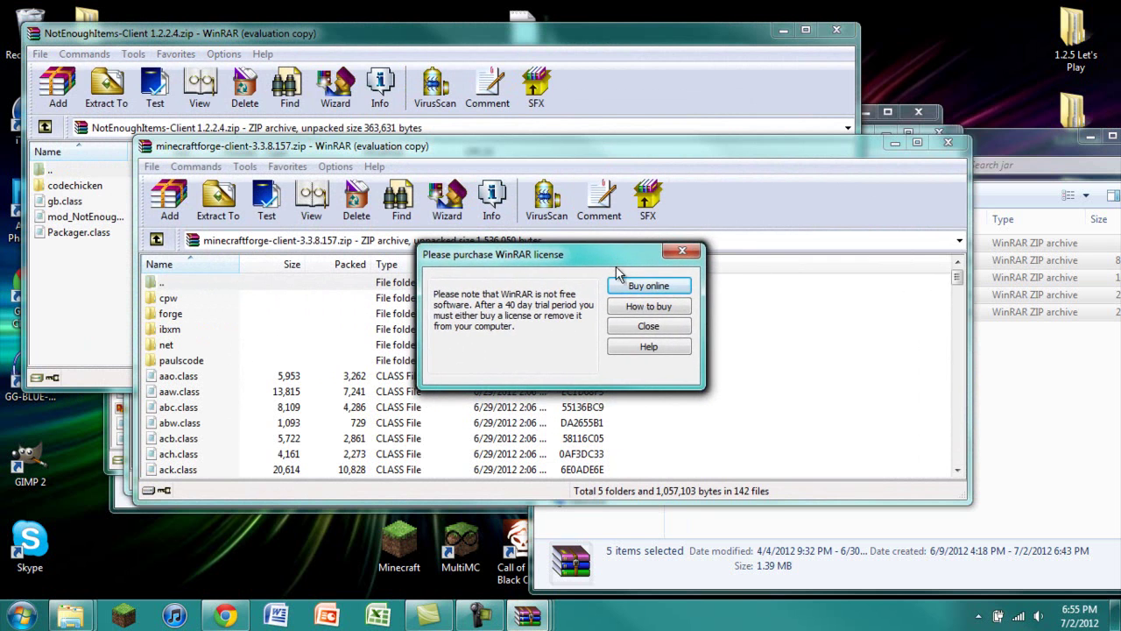
{"action": "left_click", "coordinate": [647, 326]}
{"action": "left_click", "coordinate": [648, 327]}
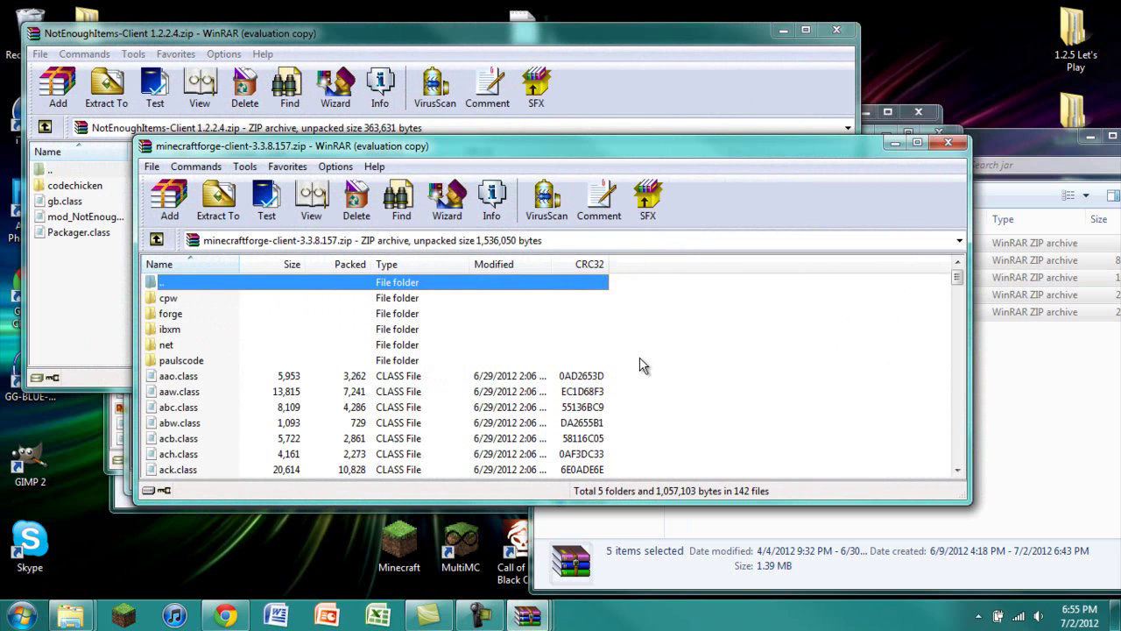
{"action": "left_click", "coordinate": [628, 376]}
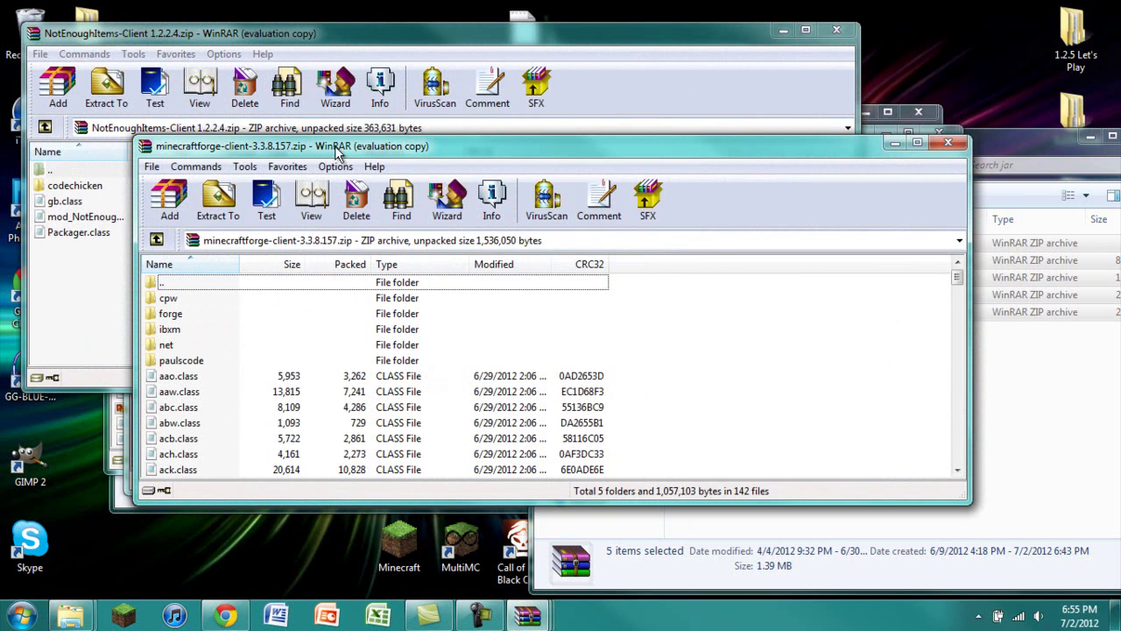
Spread out the overlapping mod archive windows and dock the minecraft.jar archive to one half of the screen
{"action": "left_click_drag", "start_coordinate": [336, 151], "coordinate": [344, 169]}
{"action": "left_click_drag", "start_coordinate": [308, 44], "coordinate": [493, 280]}
{"action": "left_click_drag", "start_coordinate": [473, 167], "coordinate": [539, 291]}
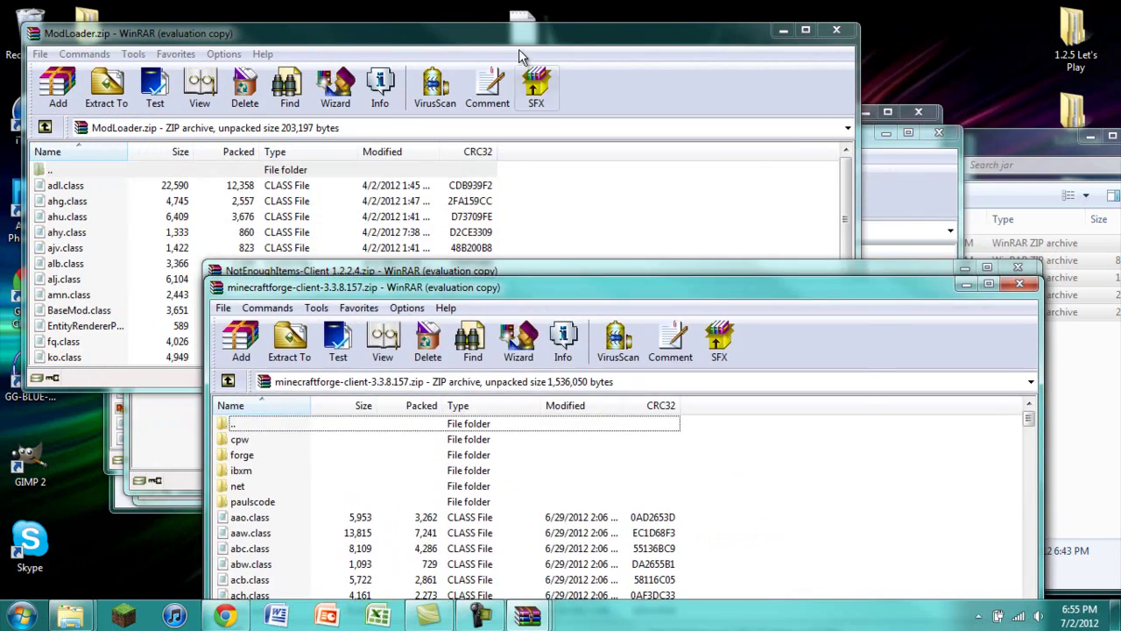
{"action": "left_click_drag", "start_coordinate": [519, 49], "coordinate": [727, 228]}
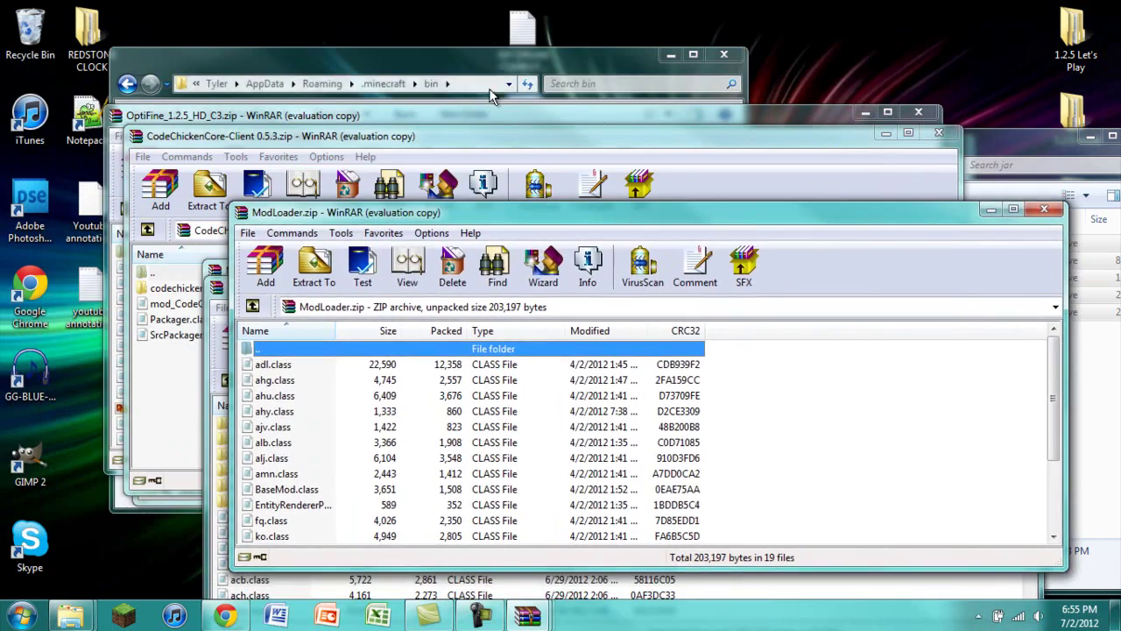
{"action": "left_click_drag", "start_coordinate": [490, 115], "coordinate": [508, 240]}
{"action": "left_click_drag", "start_coordinate": [476, 184], "coordinate": [475, 240]}
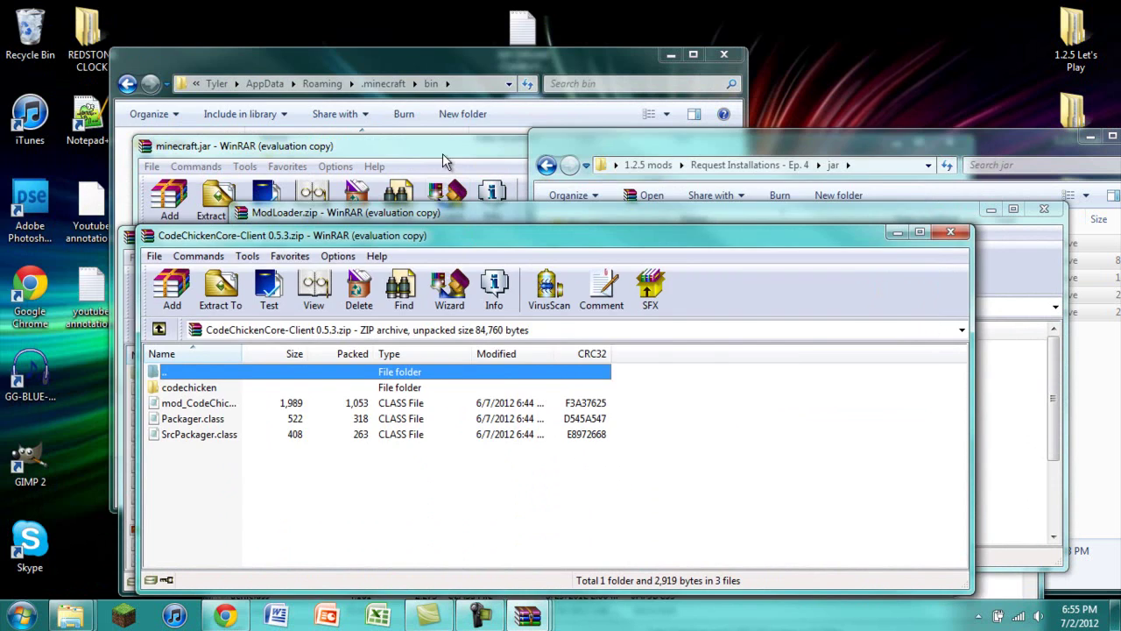
{"action": "left_click", "coordinate": [445, 160]}
{"action": "key", "text": "super+Left"}
Add all files from ModLoader.zip to minecraft.jar and close the ModLoader archive
{"action": "left_click", "coordinate": [919, 216]}
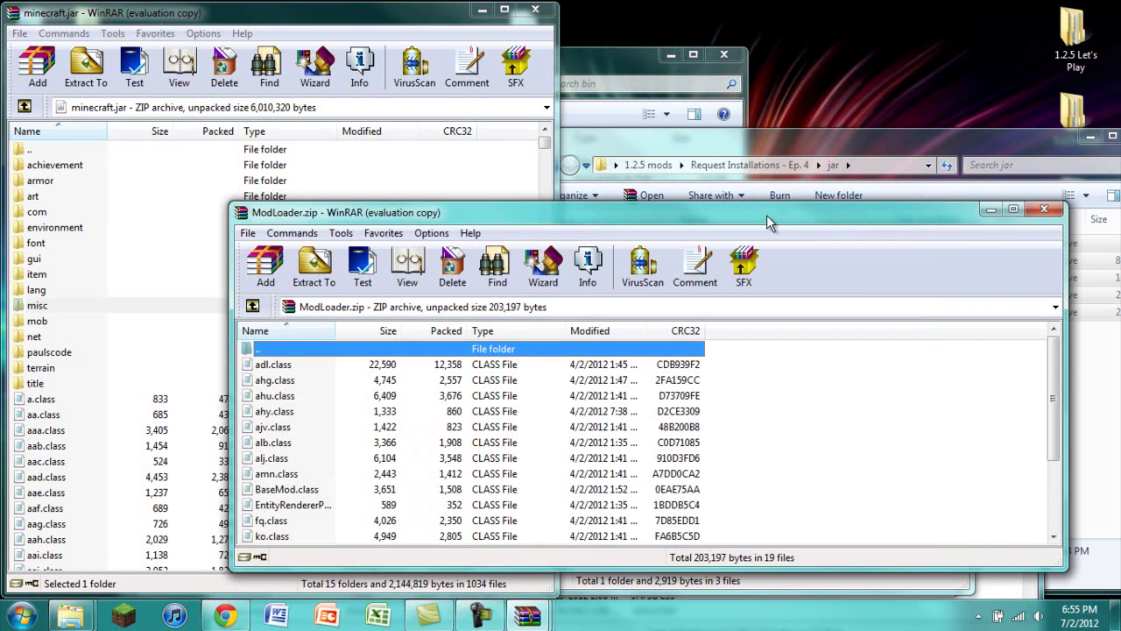
{"action": "left_click_drag", "start_coordinate": [492, 215], "coordinate": [525, 109]}
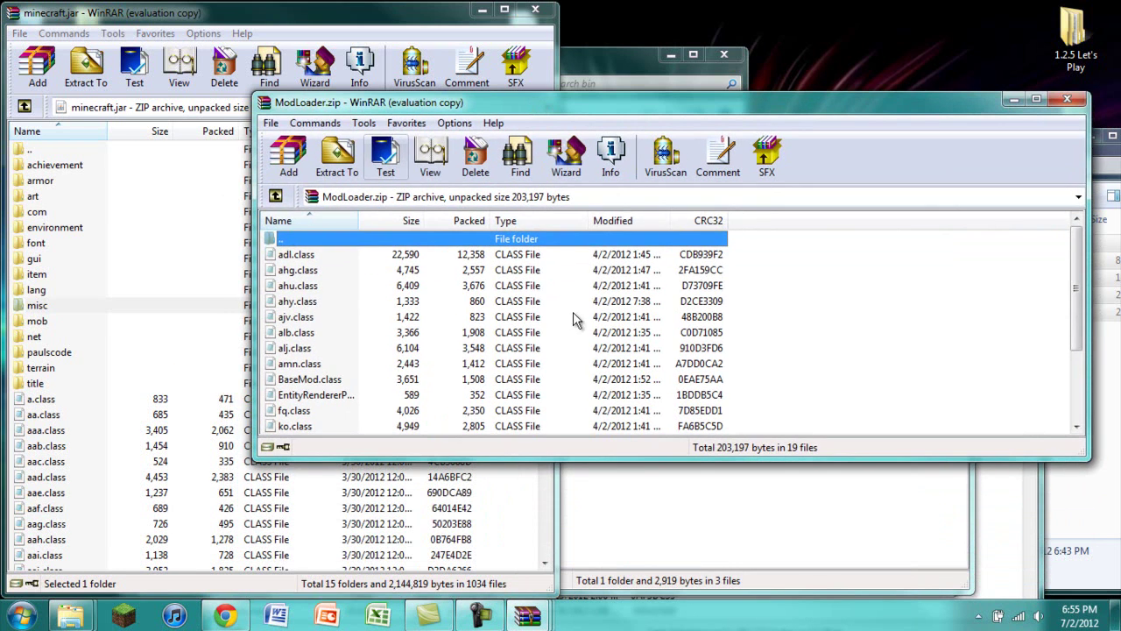
{"action": "left_click_drag", "start_coordinate": [734, 265], "coordinate": [364, 517]}
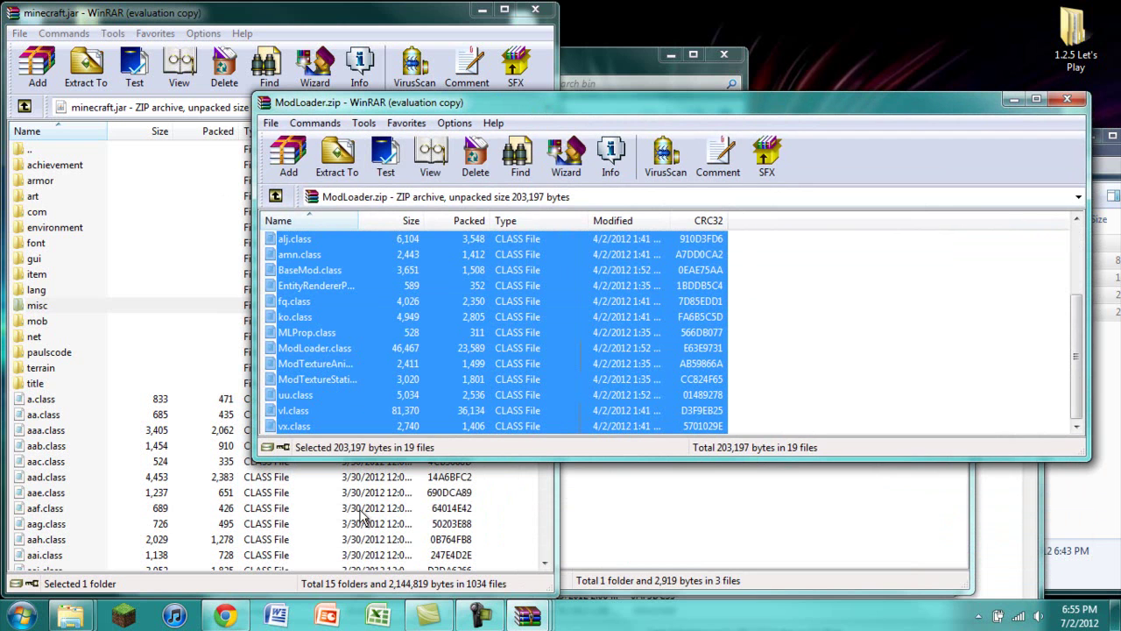
{"action": "left_click_drag", "start_coordinate": [273, 291], "coordinate": [134, 285]}
{"action": "left_click", "coordinate": [279, 445]}
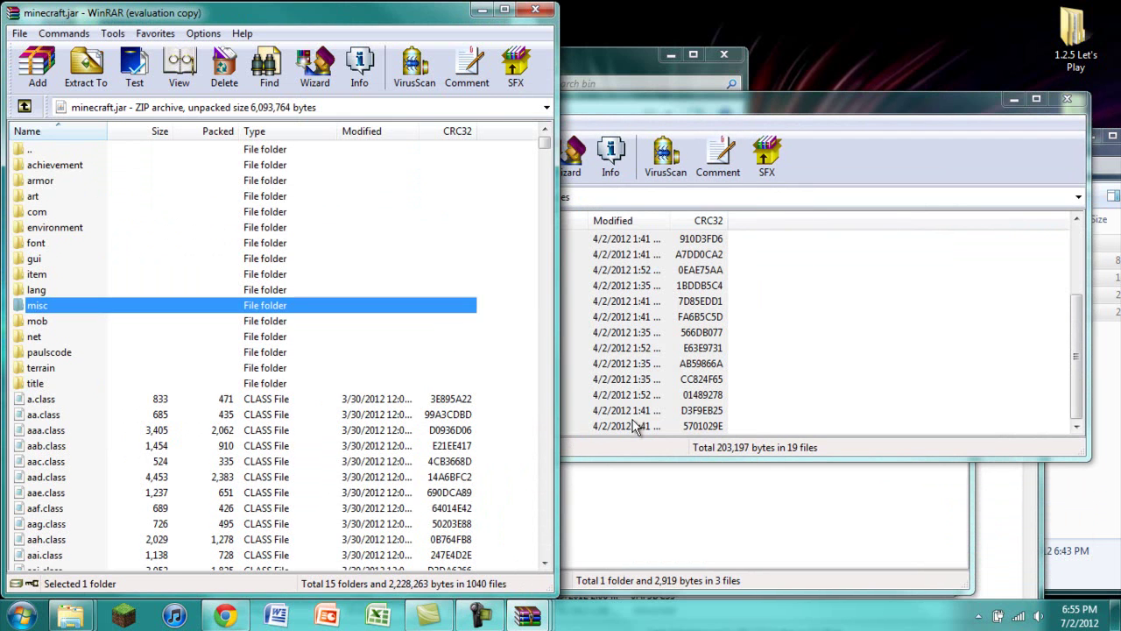
{"action": "left_click", "coordinate": [1064, 98]}
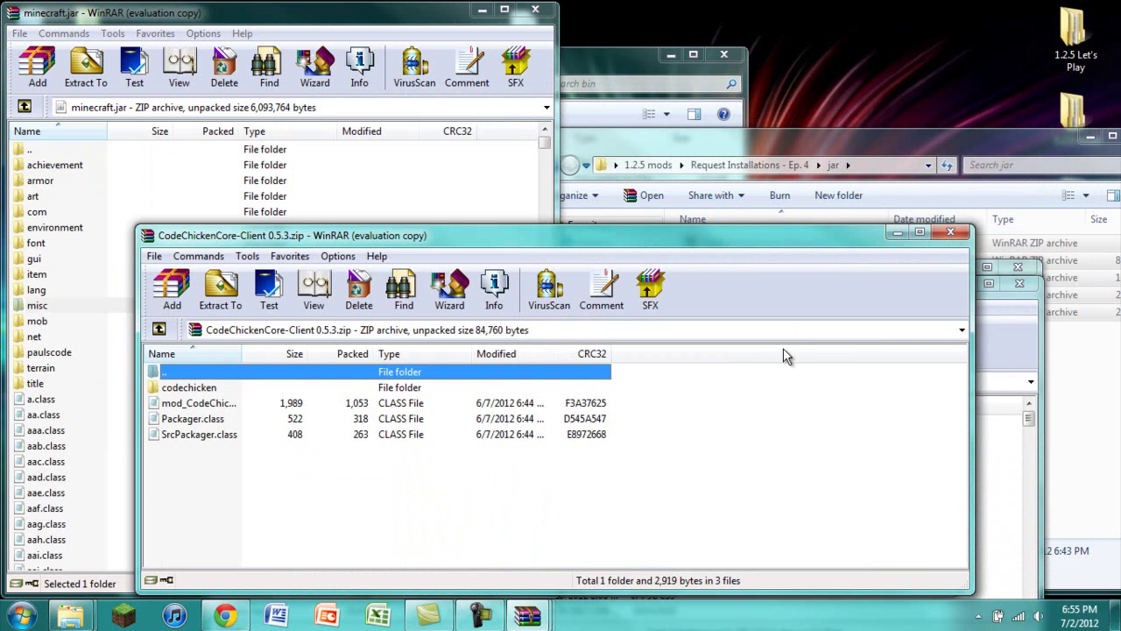
Add all folders and files from minecraftforge-client-3.3.8.157.zip to minecraft.jar and close the Forge archive
{"action": "left_click", "coordinate": [1041, 280]}
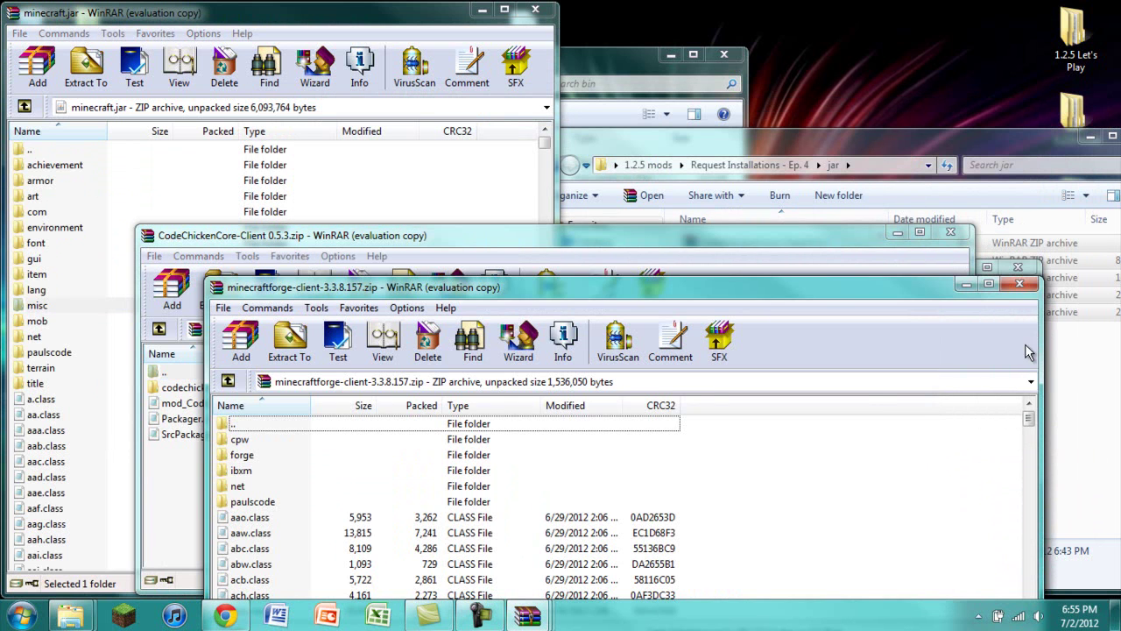
{"action": "left_click_drag", "start_coordinate": [536, 279], "coordinate": [577, 186]}
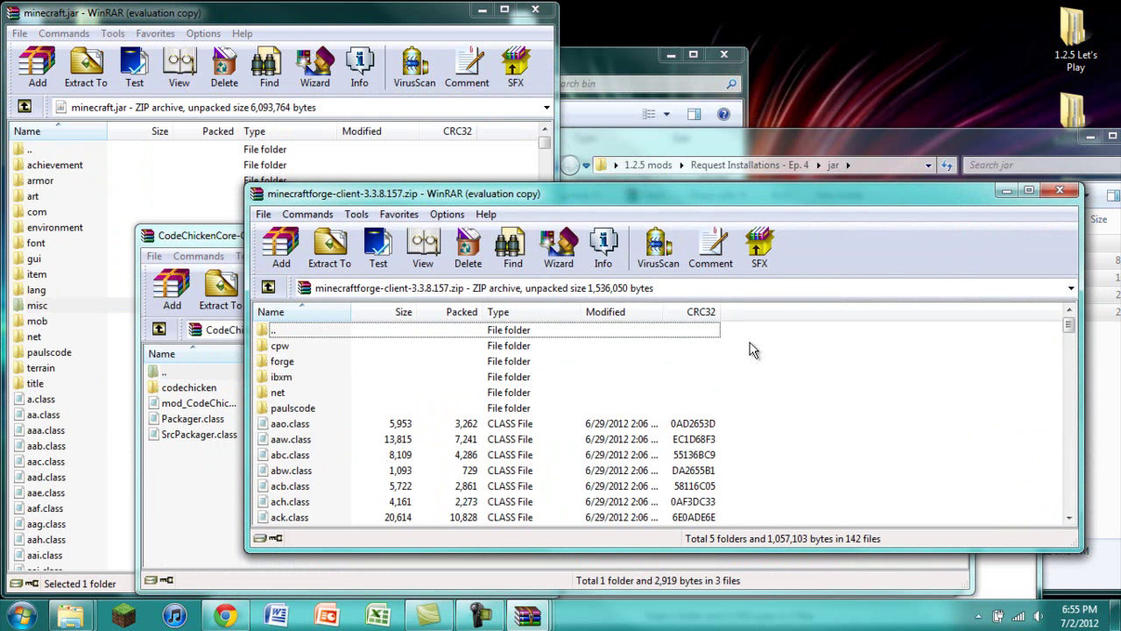
{"action": "left_click_drag", "start_coordinate": [727, 334], "coordinate": [394, 530]}
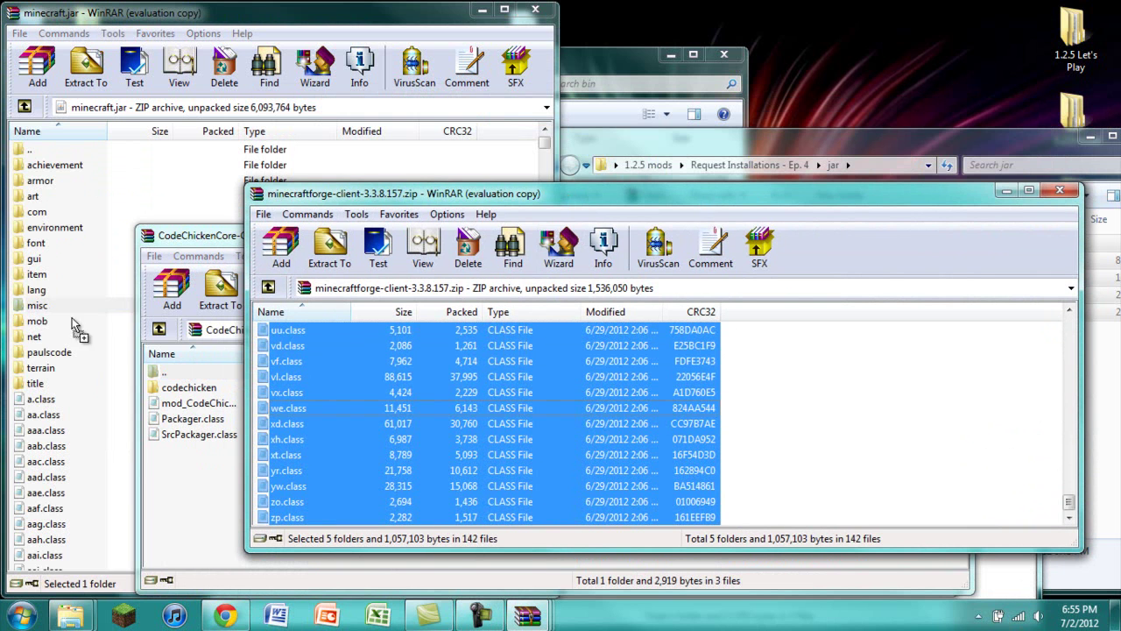
{"action": "left_click_drag", "start_coordinate": [74, 326], "coordinate": [74, 326]}
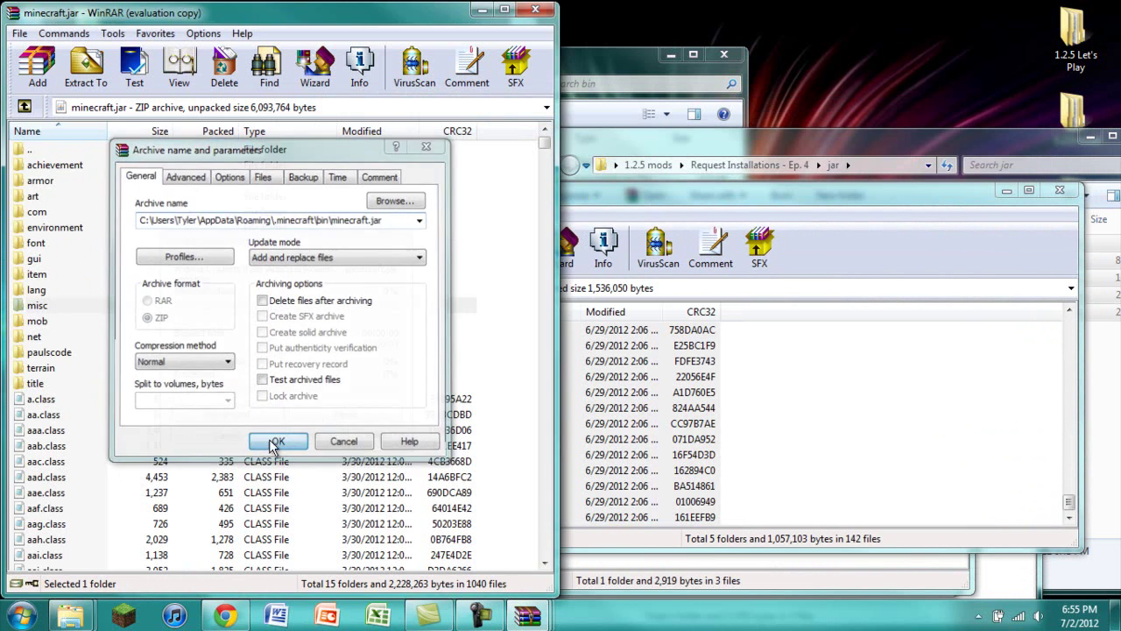
{"action": "left_click", "coordinate": [273, 441]}
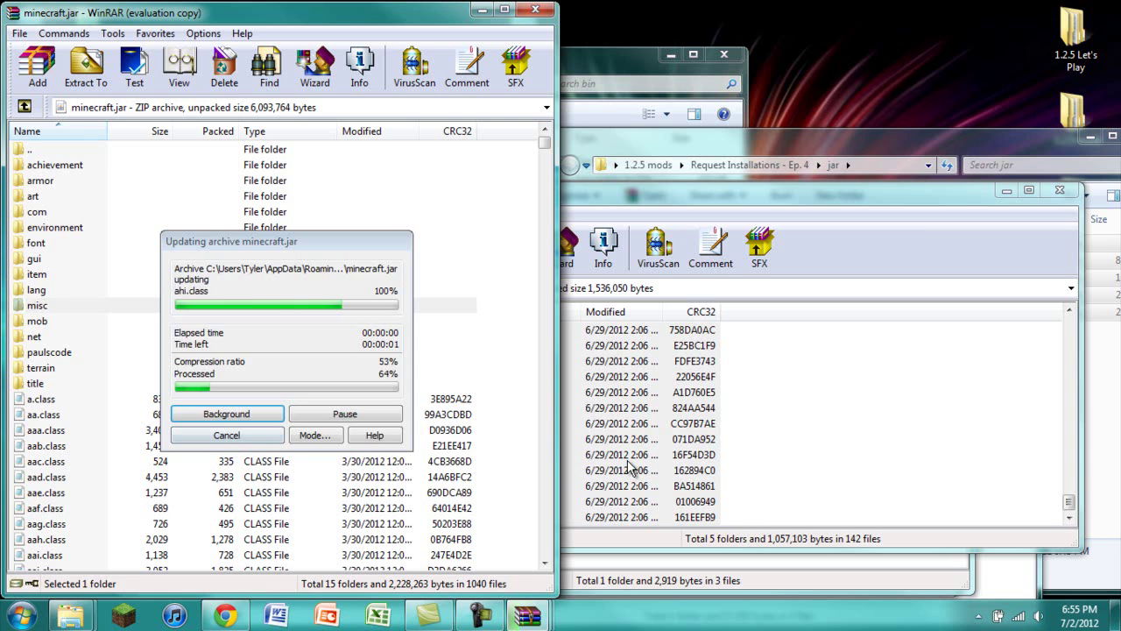
{"action": "left_click", "coordinate": [1061, 191]}
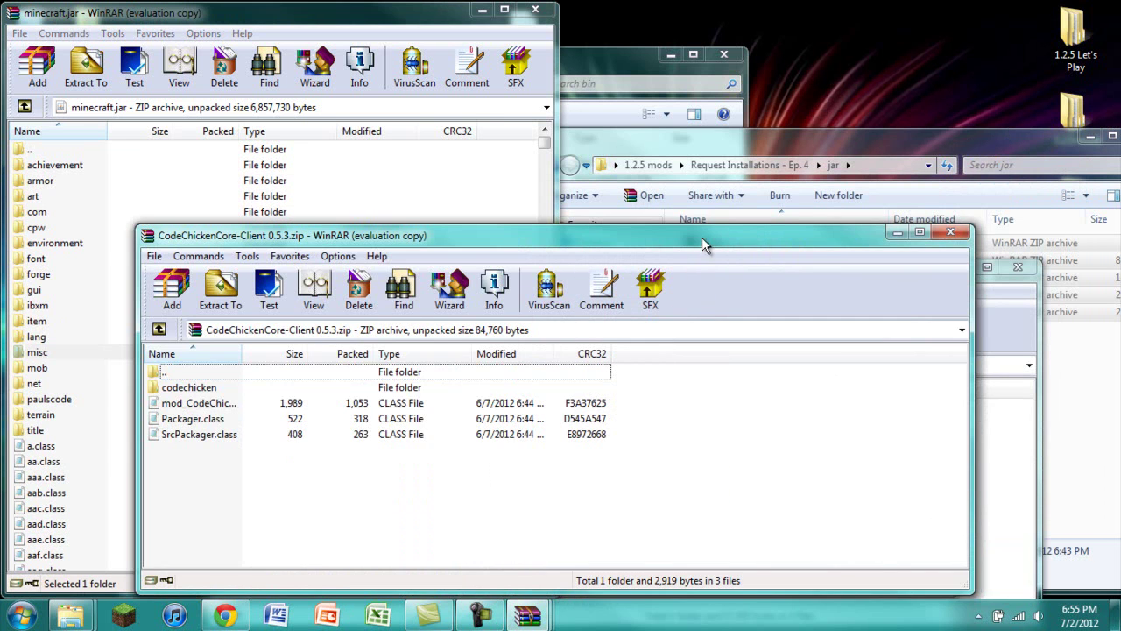
Add all files from OptiFine_1.2.5_HD_C3.zip to minecraft.jar and close the OptiFine archive
{"action": "left_click_drag", "start_coordinate": [702, 236], "coordinate": [862, 323]}
{"action": "left_click", "coordinate": [818, 245]}
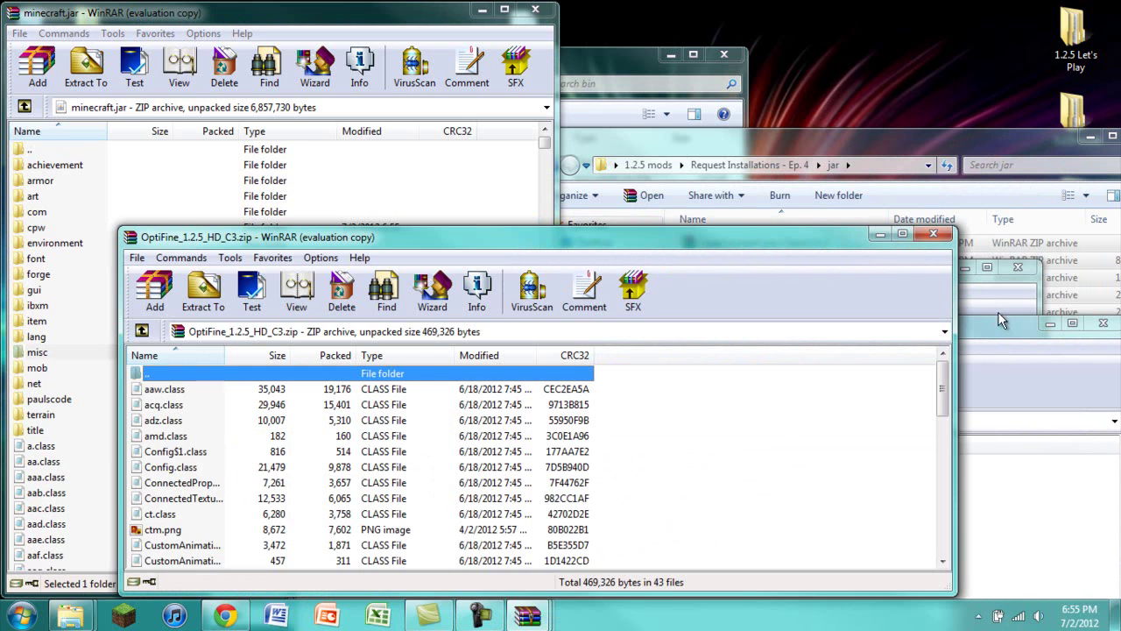
{"action": "left_click_drag", "start_coordinate": [602, 239], "coordinate": [746, 102]}
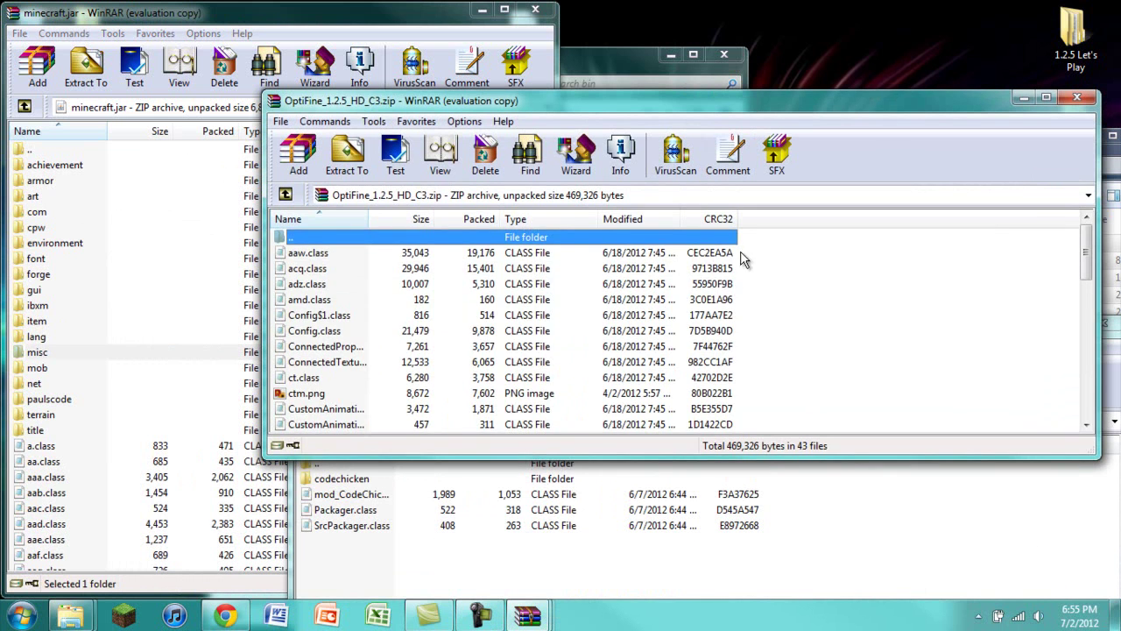
{"action": "key", "text": "ctrl+a"}
{"action": "scroll", "coordinate": [593, 392], "scroll_direction": "down", "scroll_amount": 10}
{"action": "left_click_drag", "start_coordinate": [283, 330], "coordinate": [140, 302]}
{"action": "left_click", "coordinate": [298, 439]}
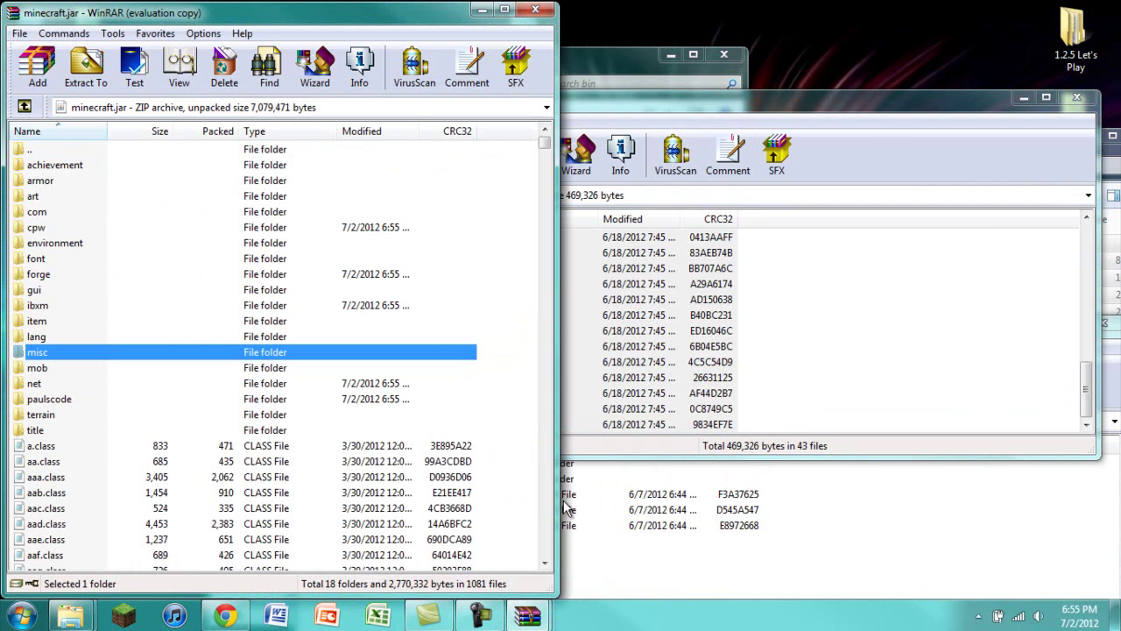
{"action": "left_click", "coordinate": [1086, 96]}
Add the codechicken folder and all class files from CodeChickenCore-Client 0.5.3.zip to minecraft.jar and close that mod archive
{"action": "left_click", "coordinate": [883, 487]}
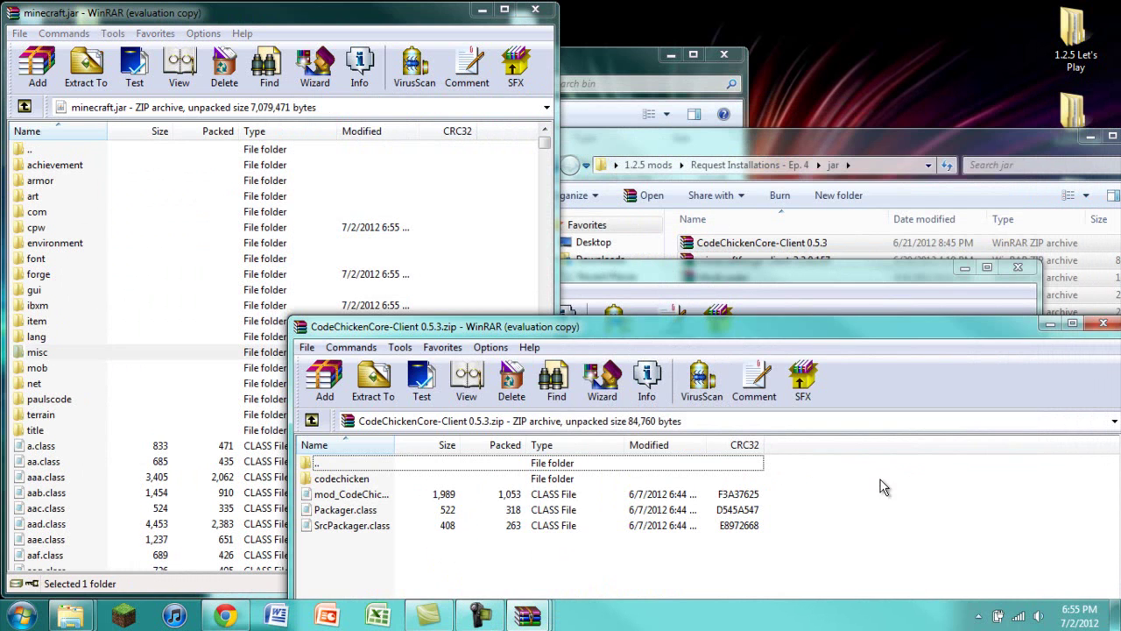
{"action": "left_click_drag", "start_coordinate": [858, 328], "coordinate": [788, 128]}
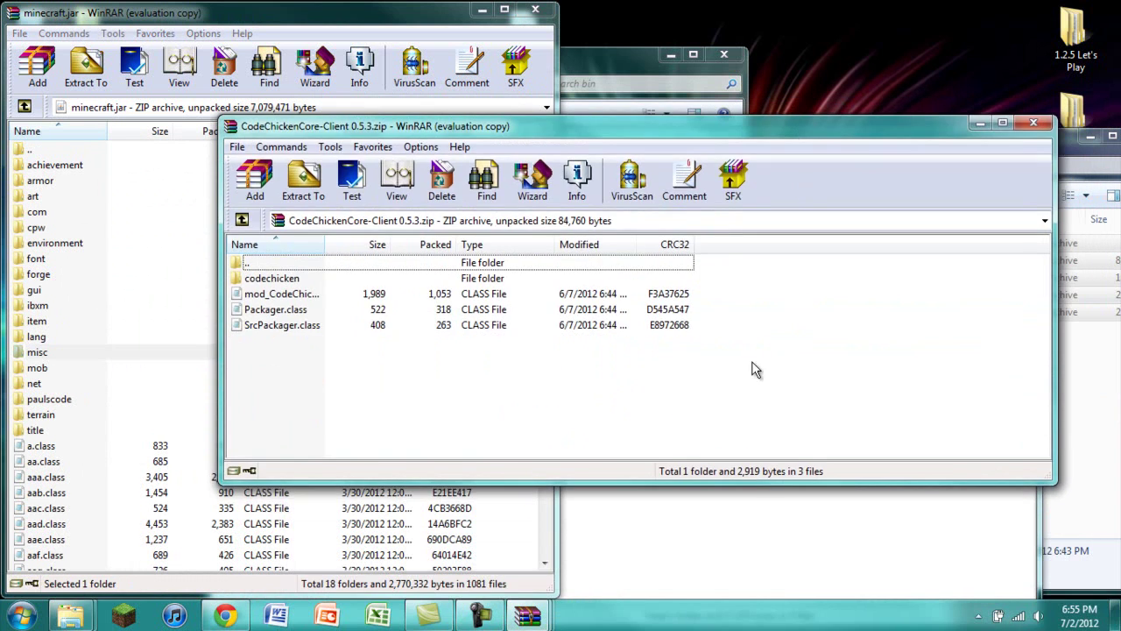
{"action": "left_click_drag", "start_coordinate": [683, 370], "coordinate": [377, 313]}
{"action": "left_click_drag", "start_coordinate": [241, 277], "coordinate": [142, 318]}
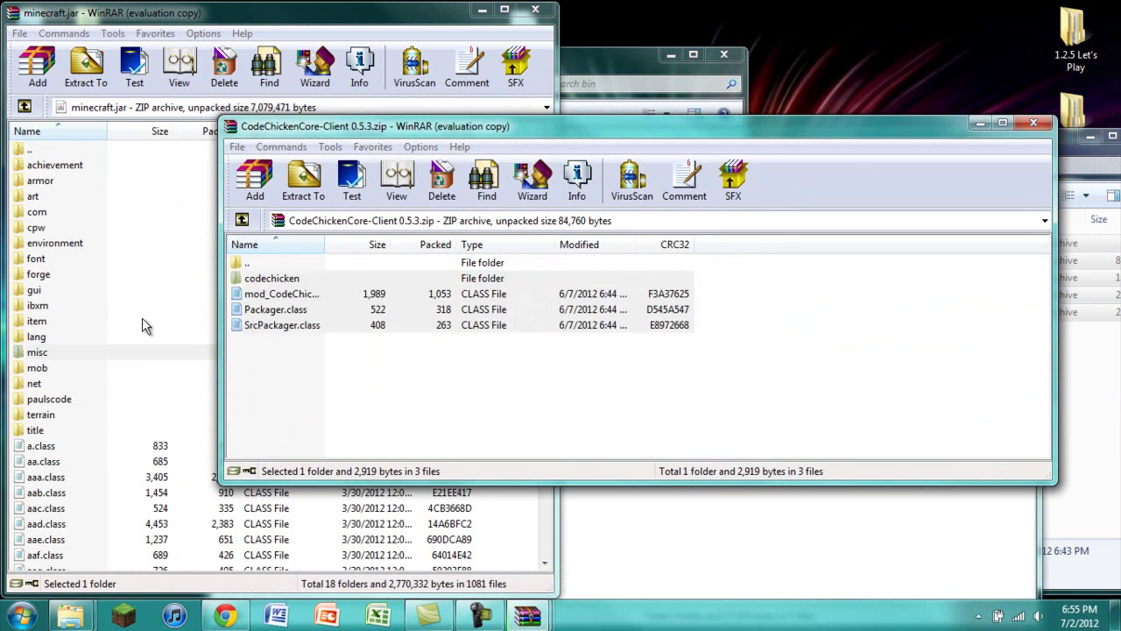
{"action": "left_click", "coordinate": [290, 441]}
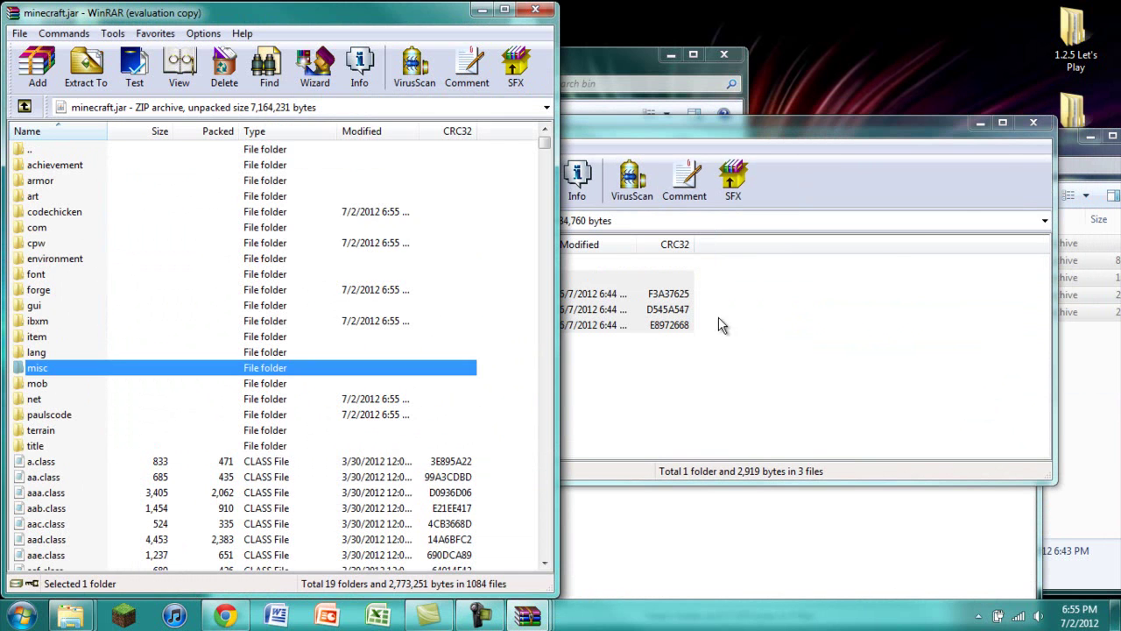
{"action": "left_click", "coordinate": [1033, 127]}
Add the codechicken folder and all class files from NotEnoughItems-Client 1.2.2.4.zip to minecraft.jar
{"action": "left_click", "coordinate": [839, 556]}
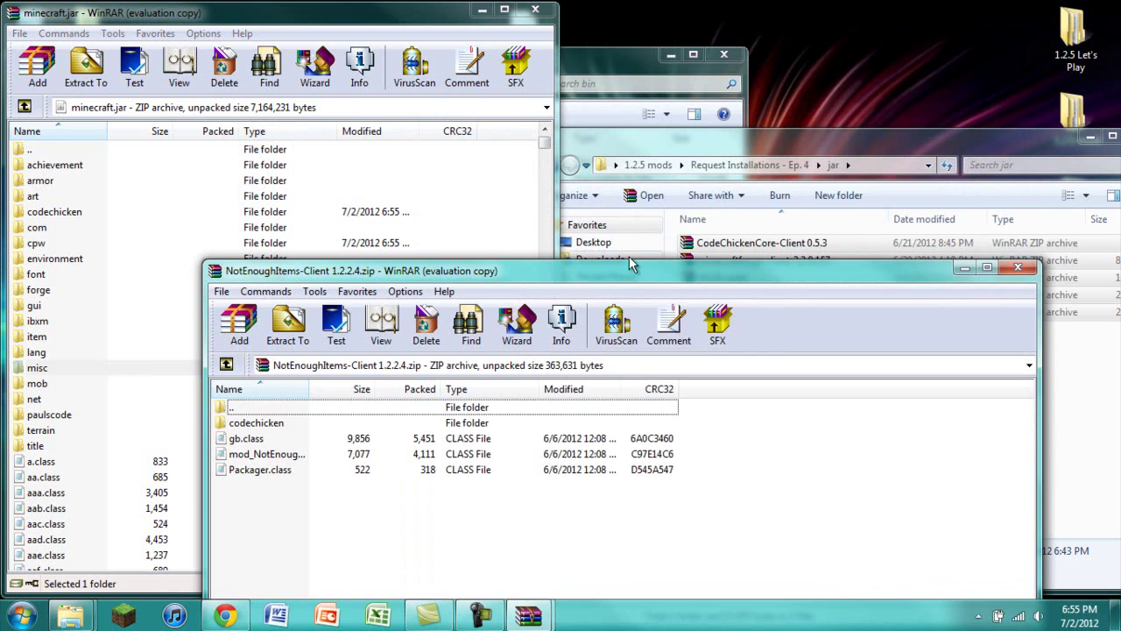
{"action": "left_click_drag", "start_coordinate": [632, 265], "coordinate": [665, 167]}
{"action": "left_click_drag", "start_coordinate": [640, 476], "coordinate": [547, 325]}
{"action": "left_click_drag", "start_coordinate": [275, 343], "coordinate": [168, 322]}
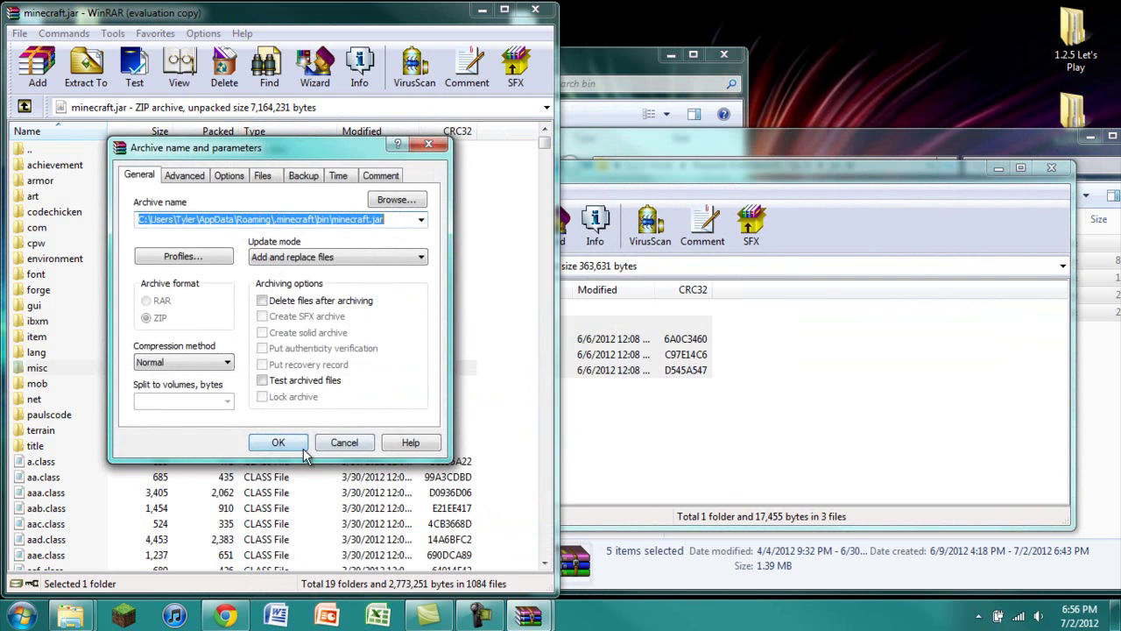
{"action": "left_click", "coordinate": [285, 440]}
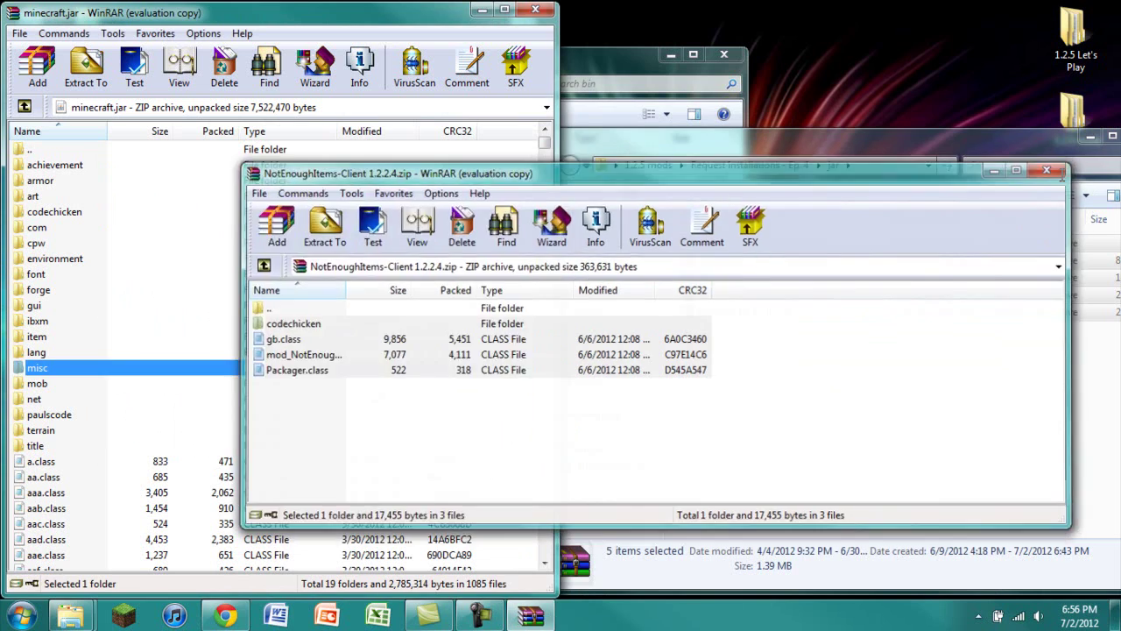
Close the jar mods folder, the minecraft.jar archive and the bin folder window
{"action": "left_click_drag", "start_coordinate": [959, 137], "coordinate": [872, 125]}
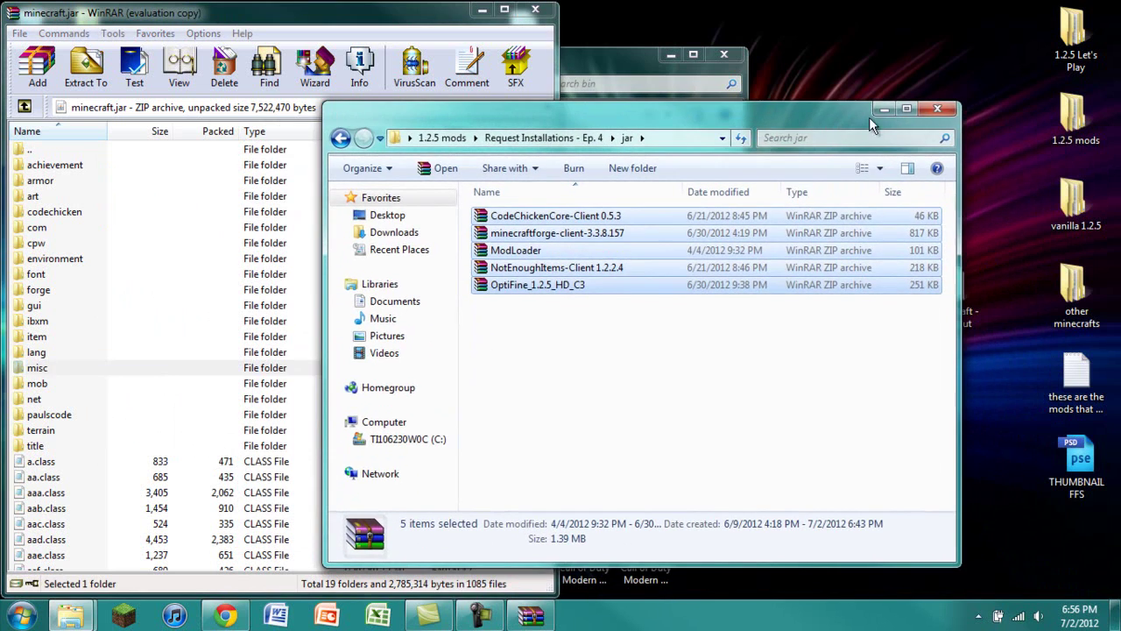
{"action": "left_click", "coordinate": [938, 110]}
{"action": "left_click", "coordinate": [601, 15]}
{"action": "left_click", "coordinate": [728, 21]}
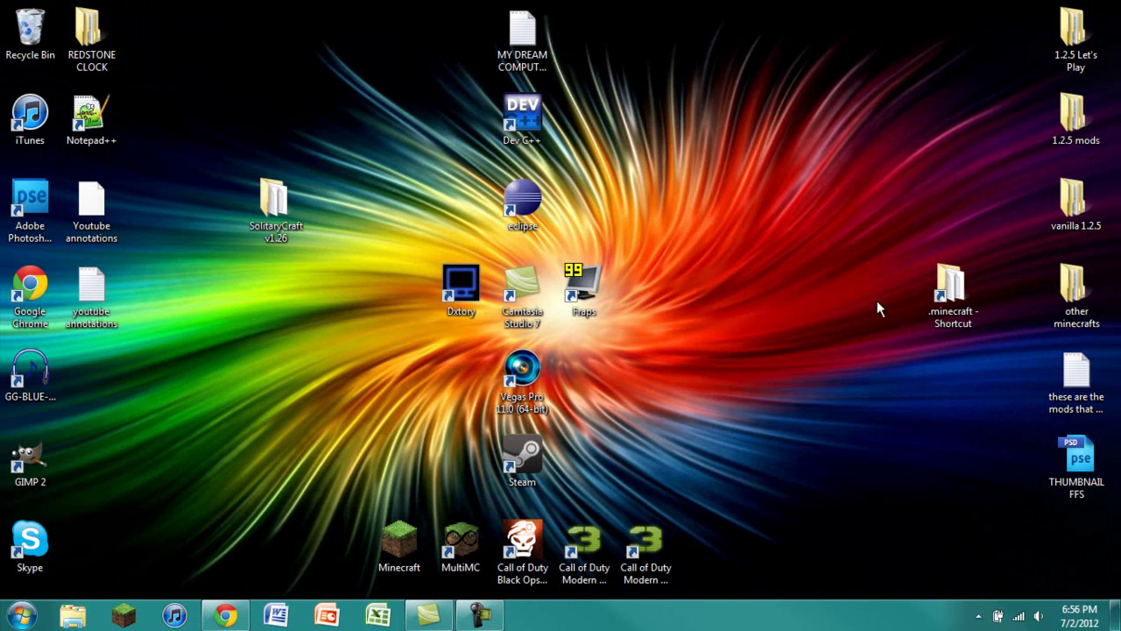
Launch Minecraft and log in with the saved account to generate the mod folders, and quit from the main menu
{"action": "double_click", "coordinate": [405, 538]}
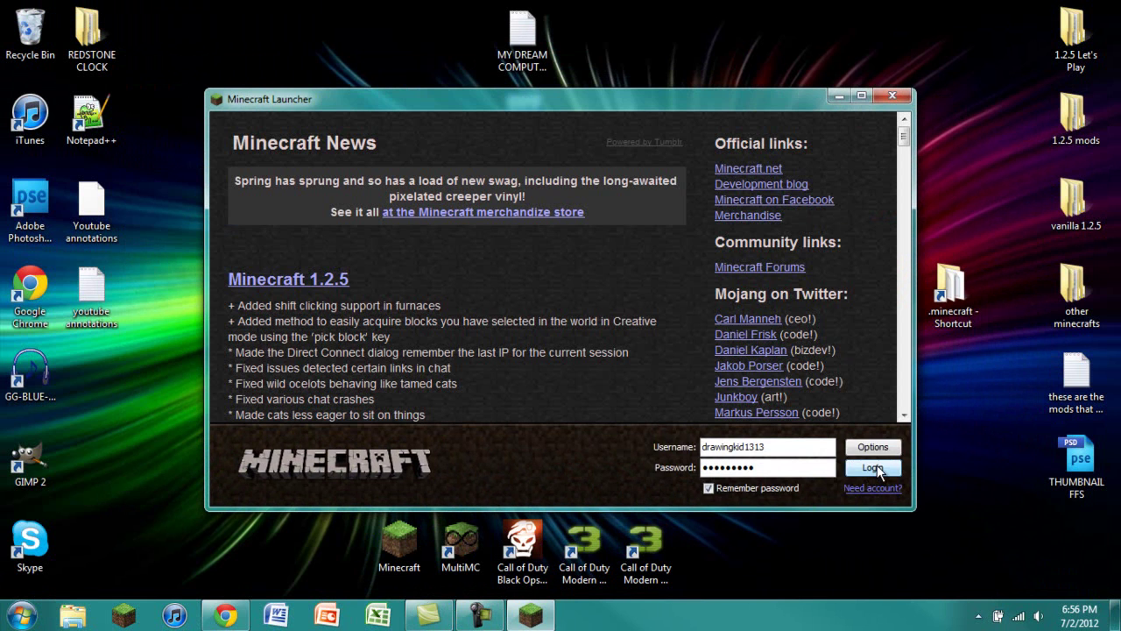
{"action": "left_click", "coordinate": [872, 468]}
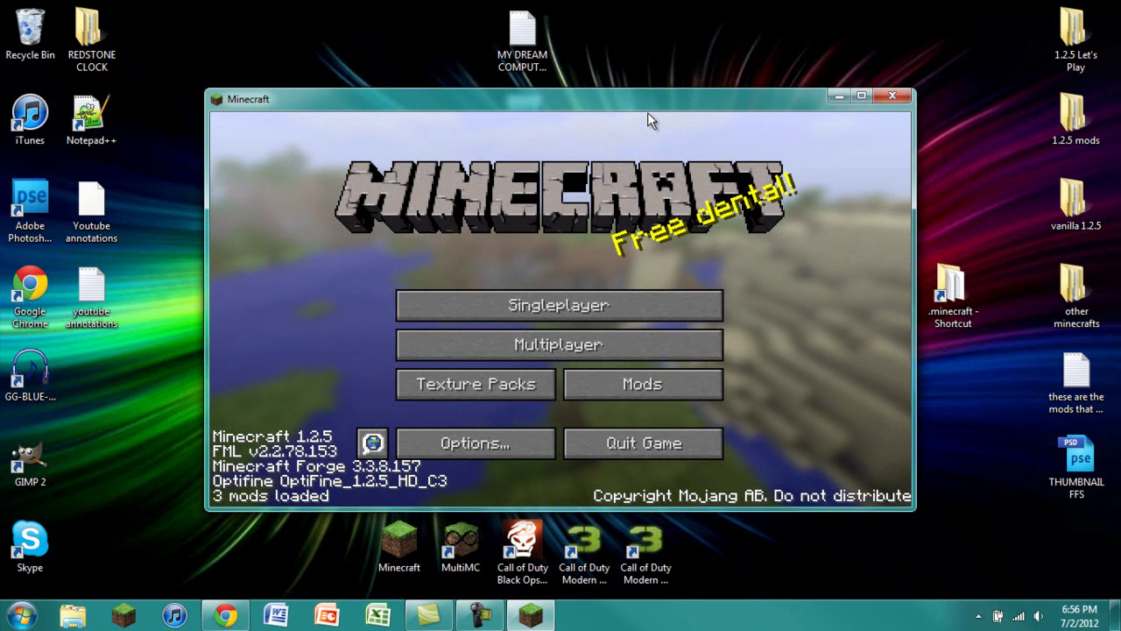
{"action": "left_click", "coordinate": [622, 451]}
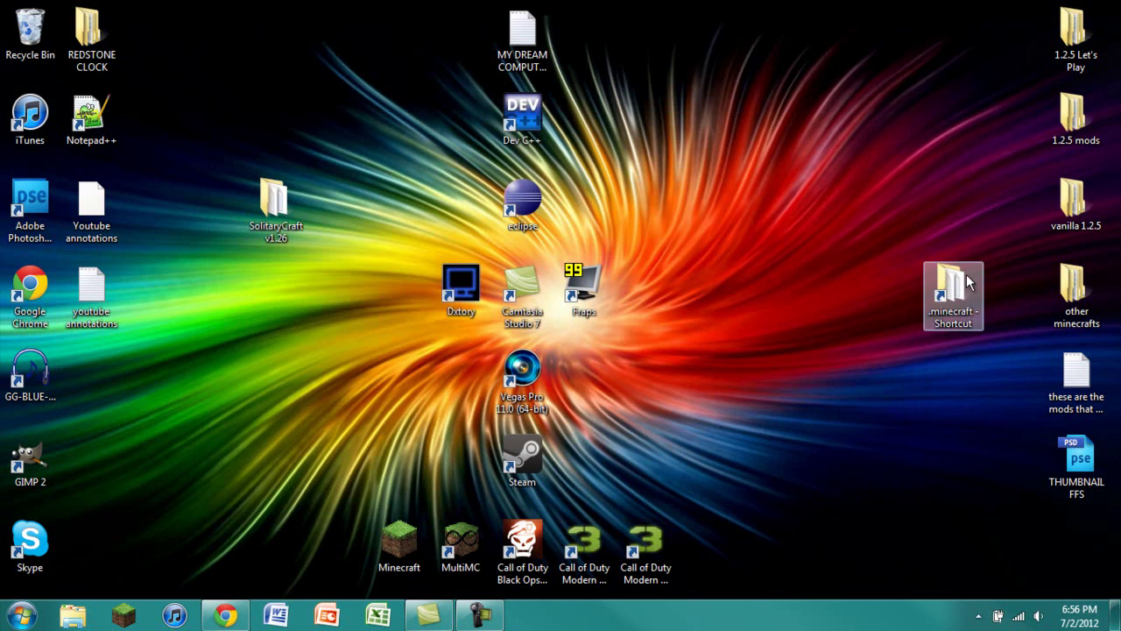
Open the .minecraft folder from its desktop shortcut and move its window aside
{"action": "double_click", "coordinate": [952, 289]}
{"action": "left_click_drag", "start_coordinate": [779, 113], "coordinate": [535, 52]}
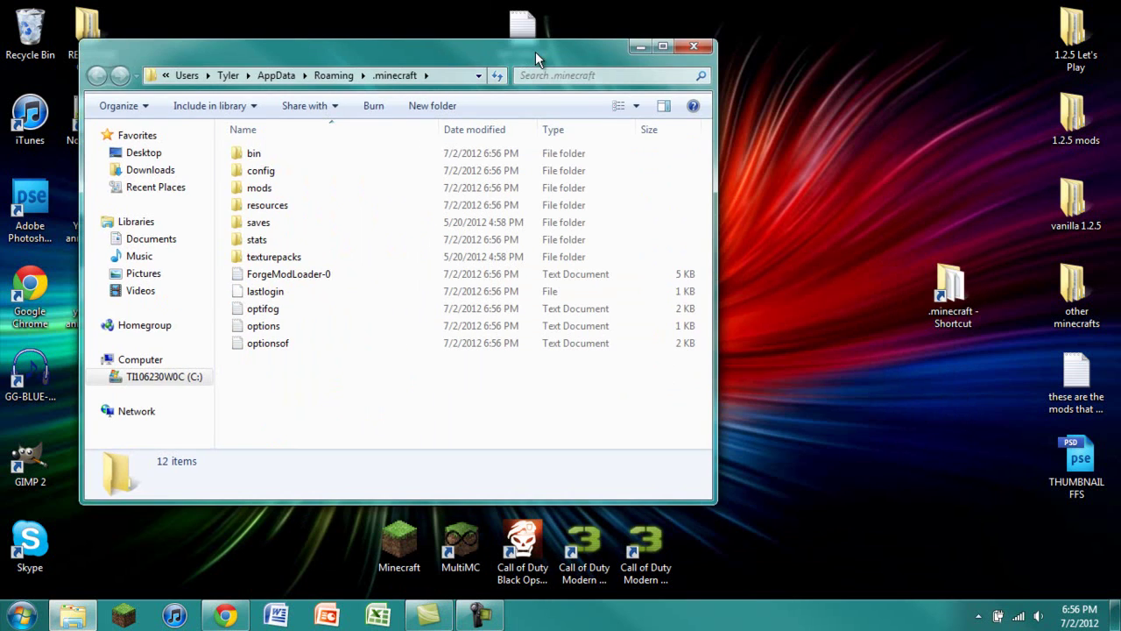
Open the mods folder inside Request Installations - Ep. 4 of the 1.2.5 mods folder, beside the .minecraft window
{"action": "left_click", "coordinate": [888, 177]}
{"action": "double_click", "coordinate": [1076, 123]}
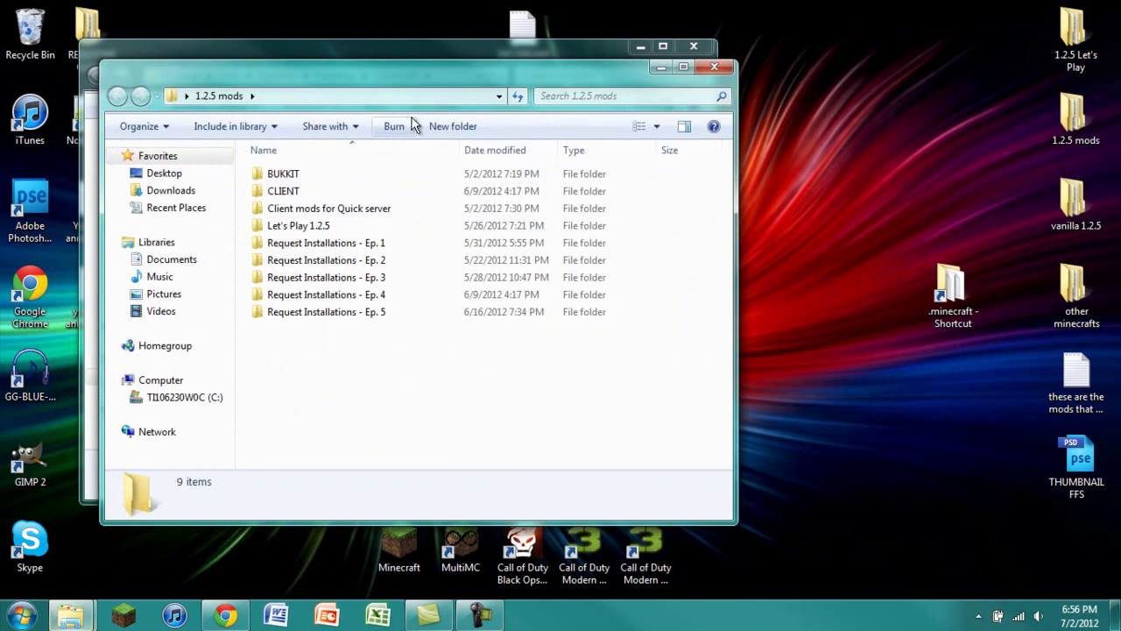
{"action": "left_click_drag", "start_coordinate": [444, 72], "coordinate": [624, 85]}
{"action": "double_click", "coordinate": [541, 296]}
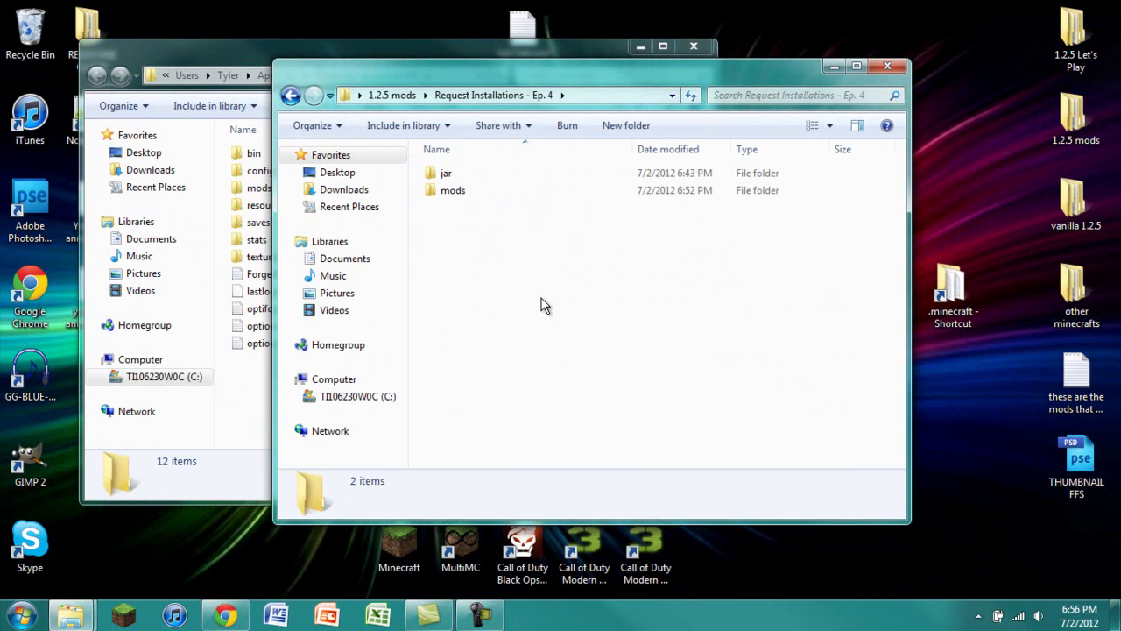
{"action": "double_click", "coordinate": [506, 190]}
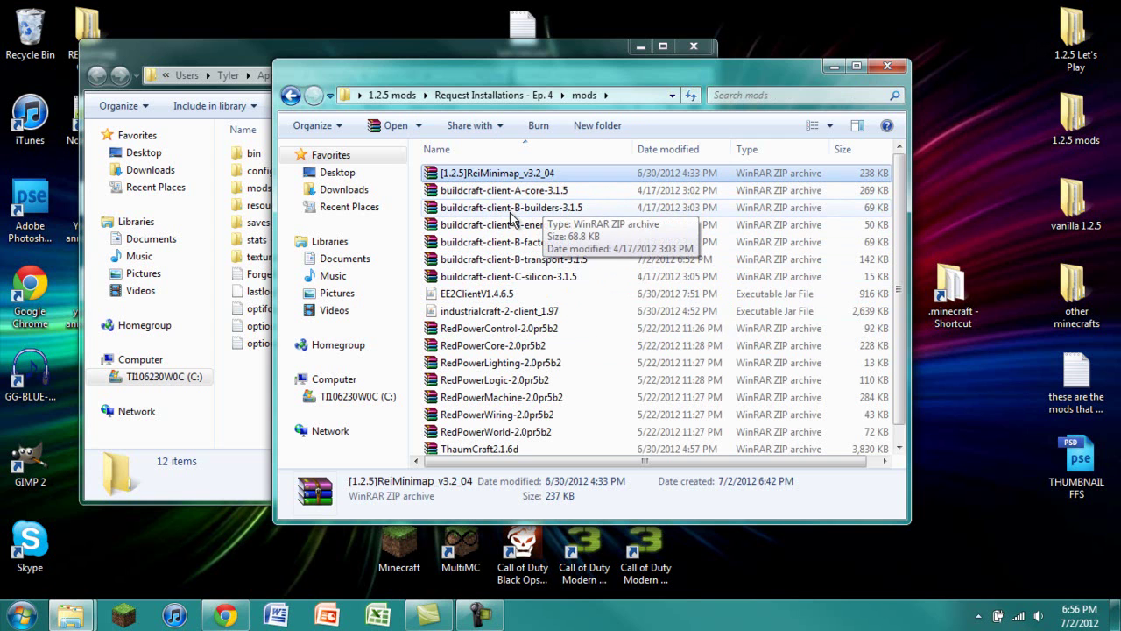
Review the mod files for the mods folder, from the BuildCraft modules and EE2 through IndustrialCraft, RedPower, ThaumCraft and Timber!
{"action": "left_click", "coordinate": [553, 206]}
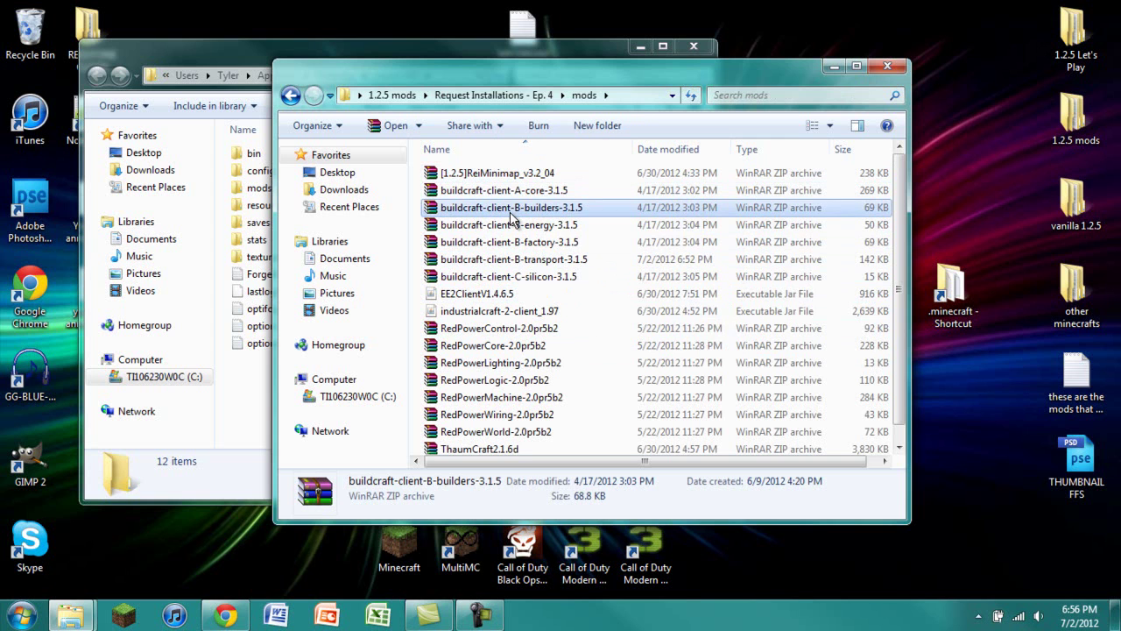
{"action": "left_click", "coordinate": [535, 276]}
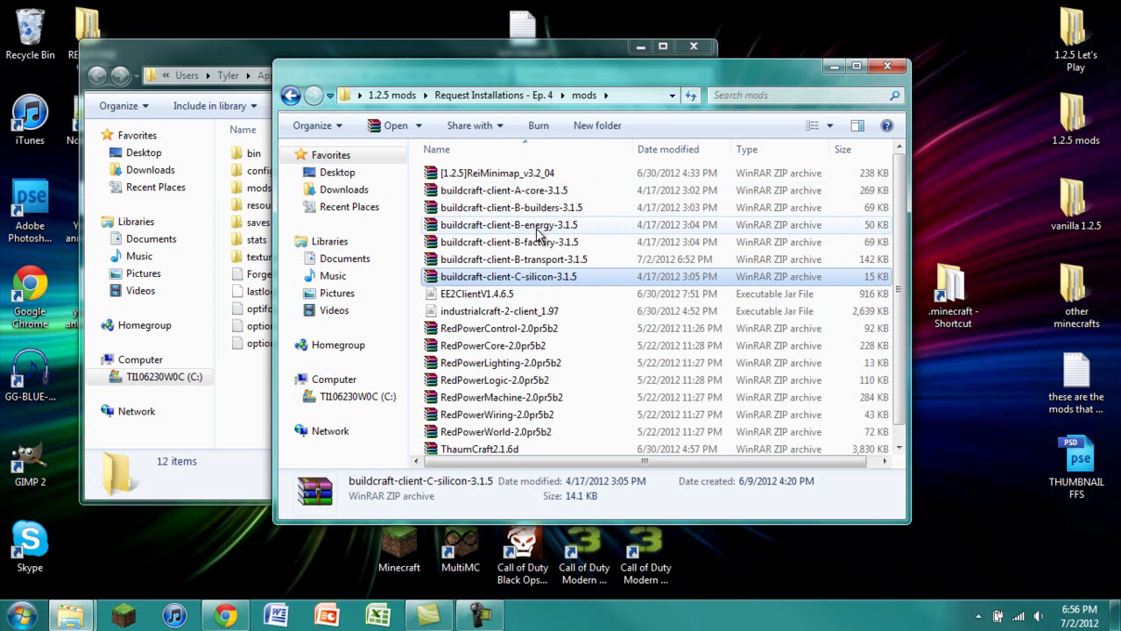
{"action": "scroll", "coordinate": [539, 277], "scroll_direction": "down", "scroll_amount": 1}
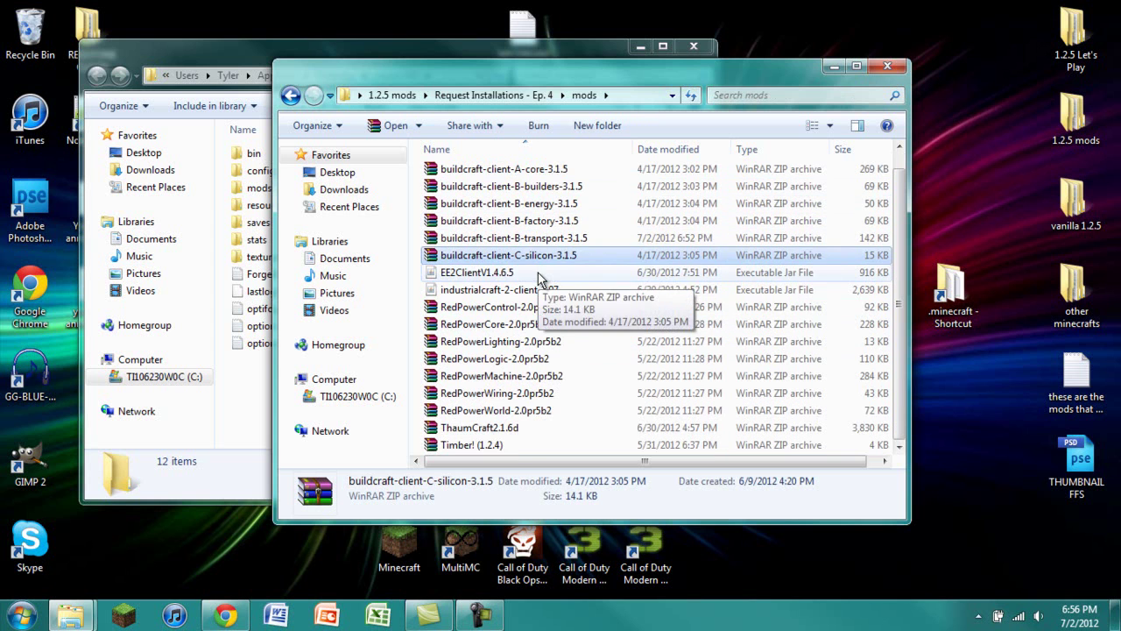
{"action": "left_click", "coordinate": [529, 274]}
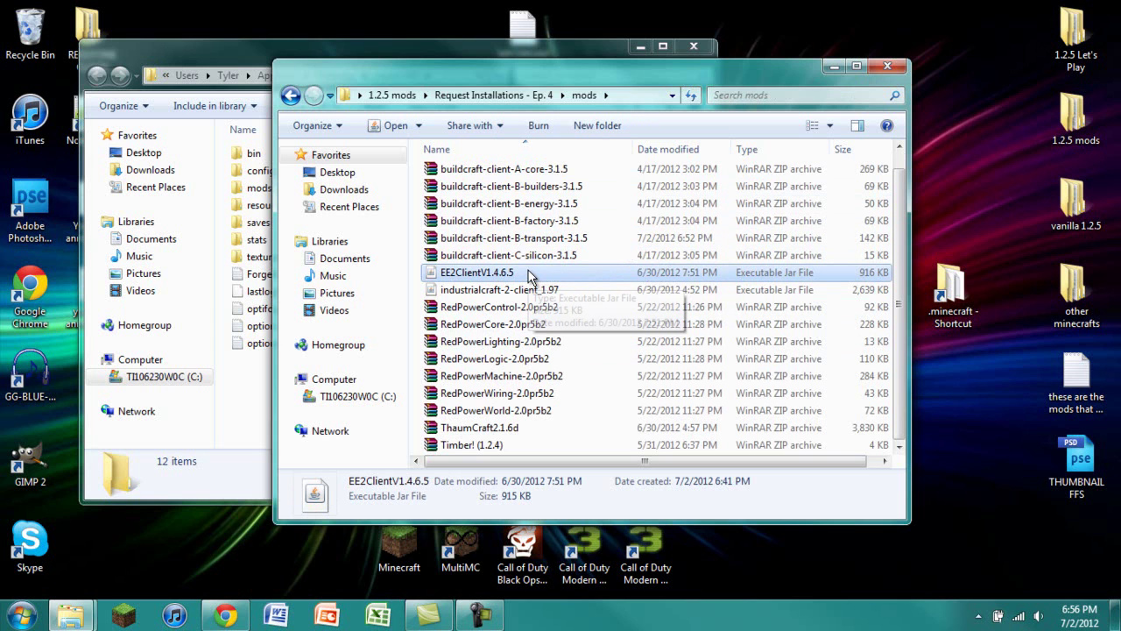
{"action": "left_click", "coordinate": [496, 295]}
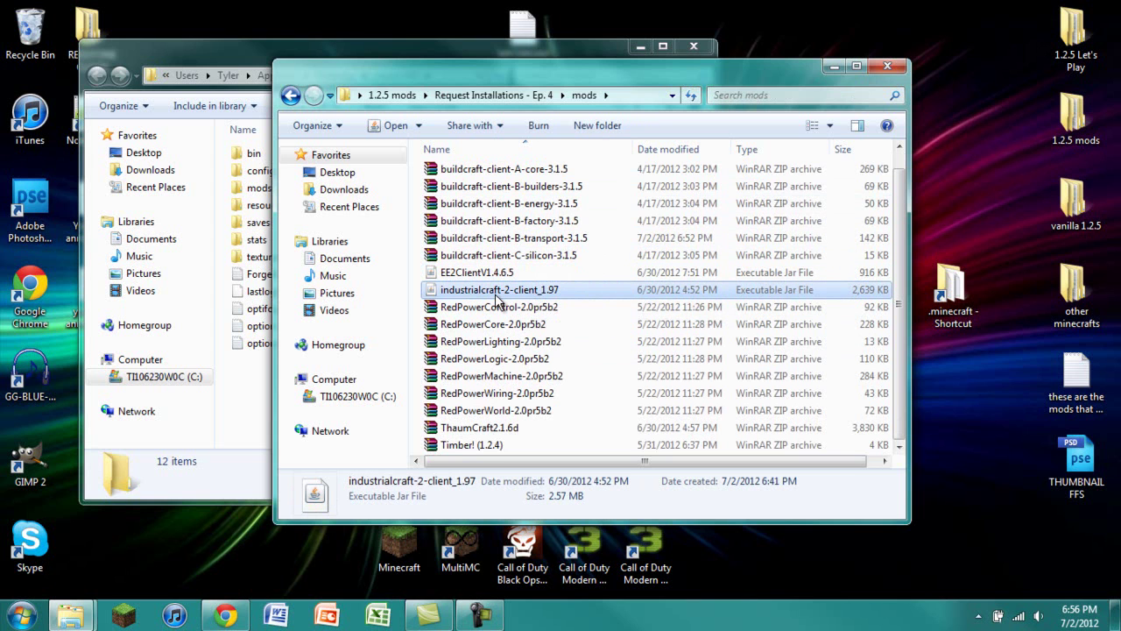
{"action": "left_click", "coordinate": [512, 308]}
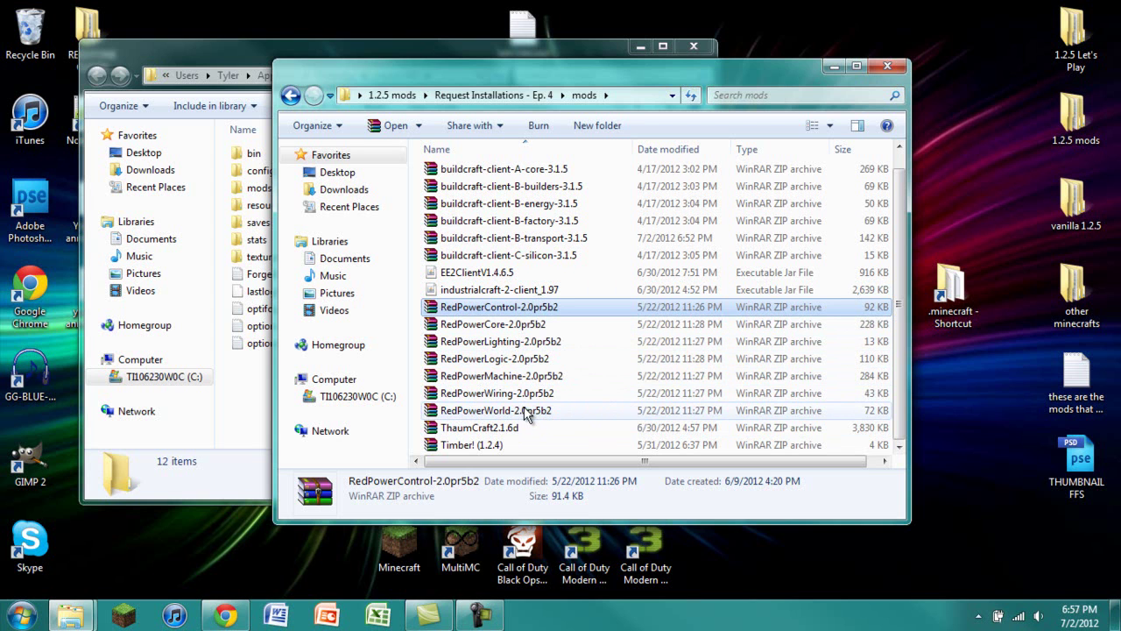
{"action": "left_click", "coordinate": [518, 427]}
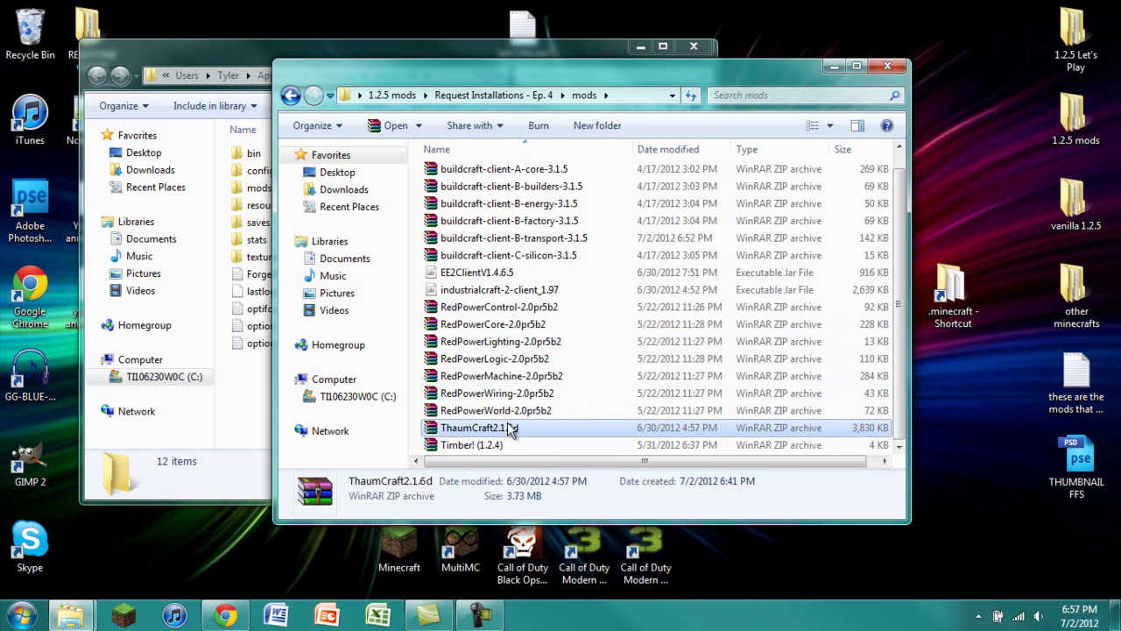
{"action": "left_click", "coordinate": [469, 447]}
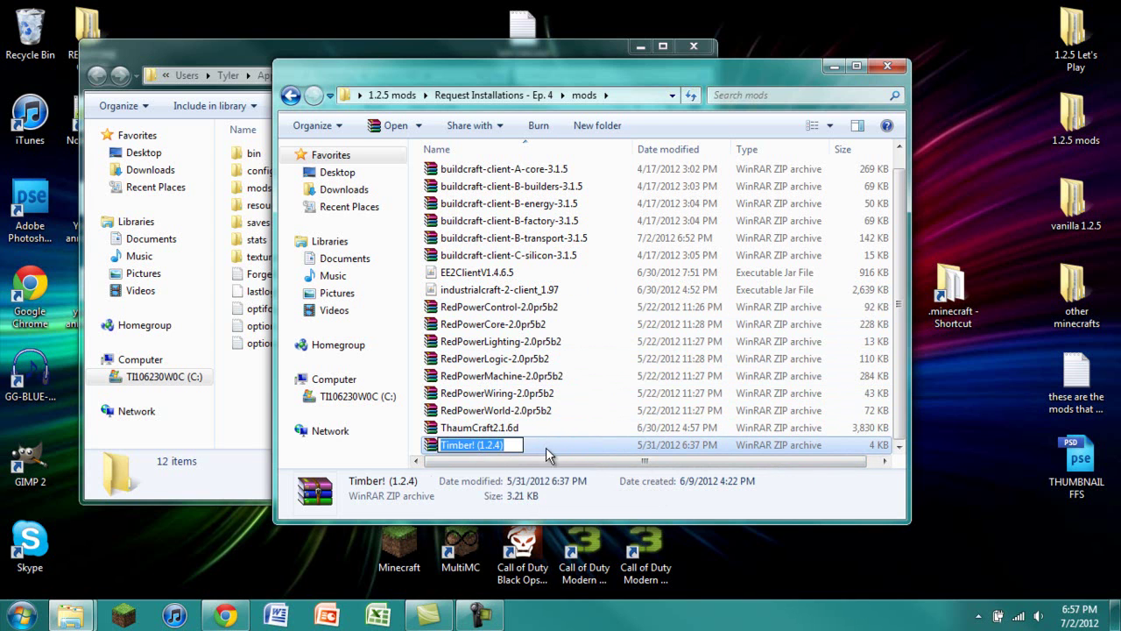
Copy all the mod files from the Ep. 4 mods folder into the mods folder of .minecraft
{"action": "key", "text": "ctrl+v"}
{"action": "key", "text": "ctrl+a"}
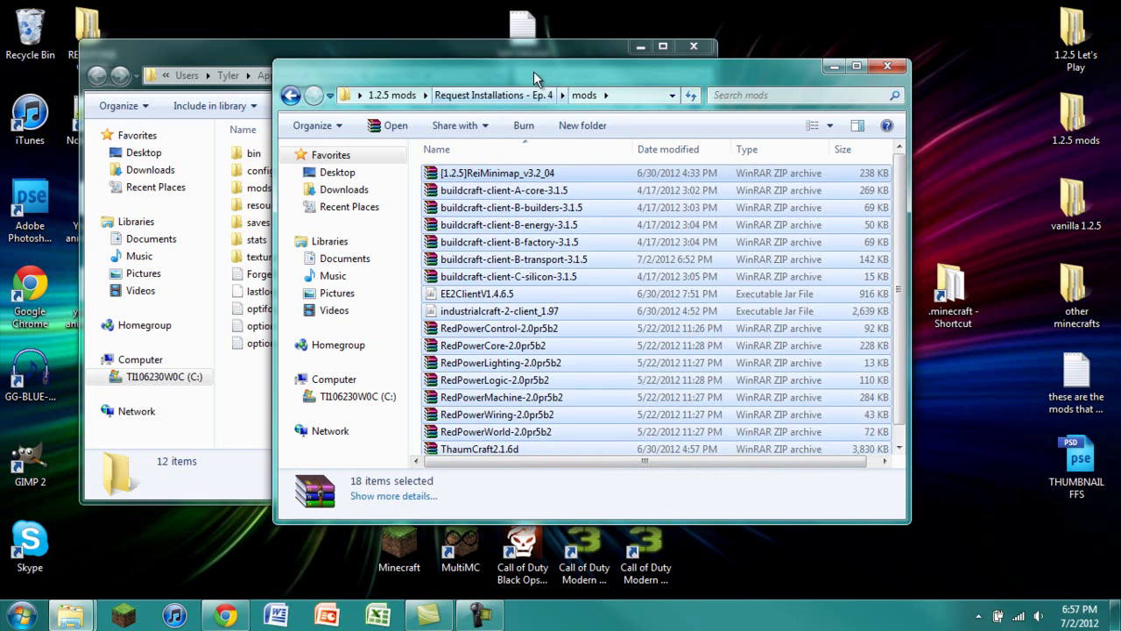
{"action": "left_click_drag", "start_coordinate": [536, 77], "coordinate": [703, 85]}
{"action": "left_click_drag", "start_coordinate": [613, 215], "coordinate": [239, 200]}
{"action": "left_click", "coordinate": [271, 304]}
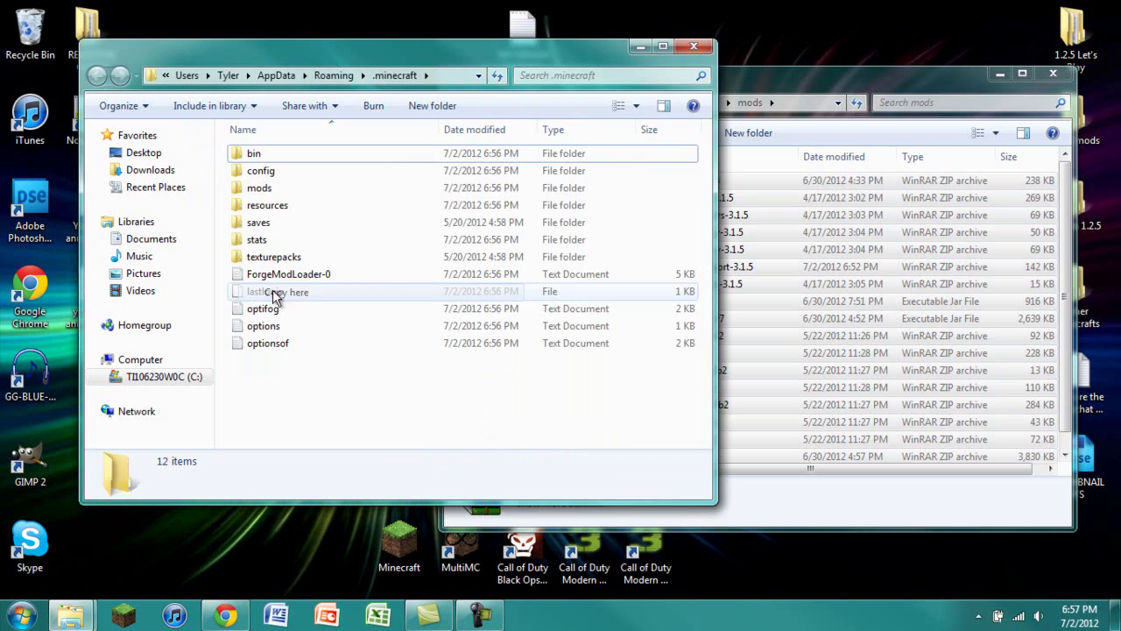
{"action": "left_click", "coordinate": [675, 232]}
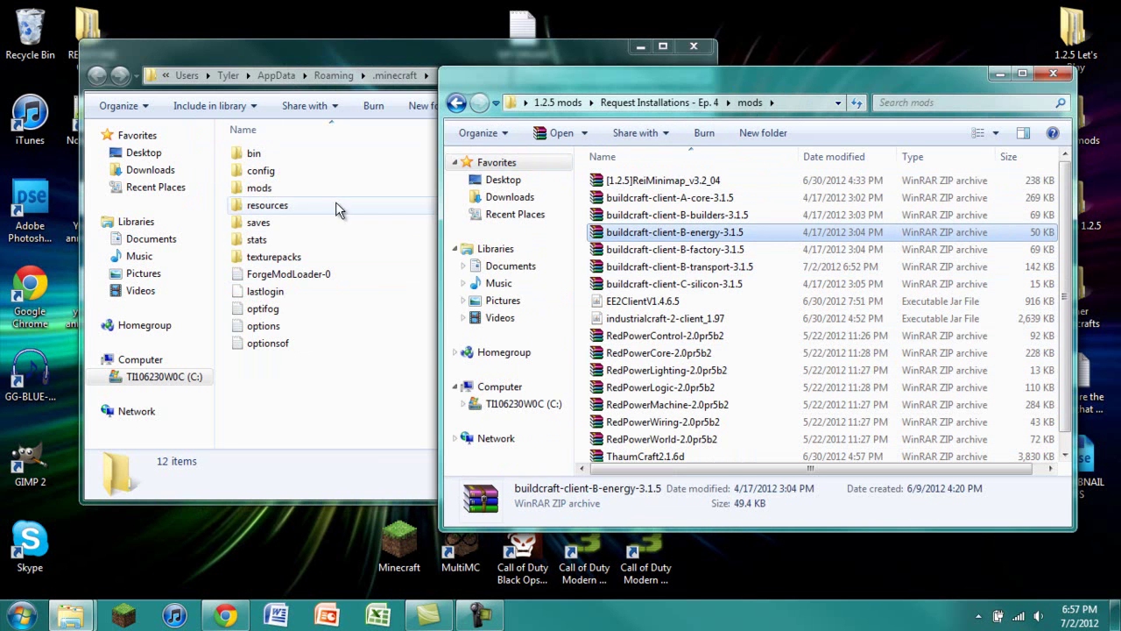
{"action": "left_click", "coordinate": [364, 342]}
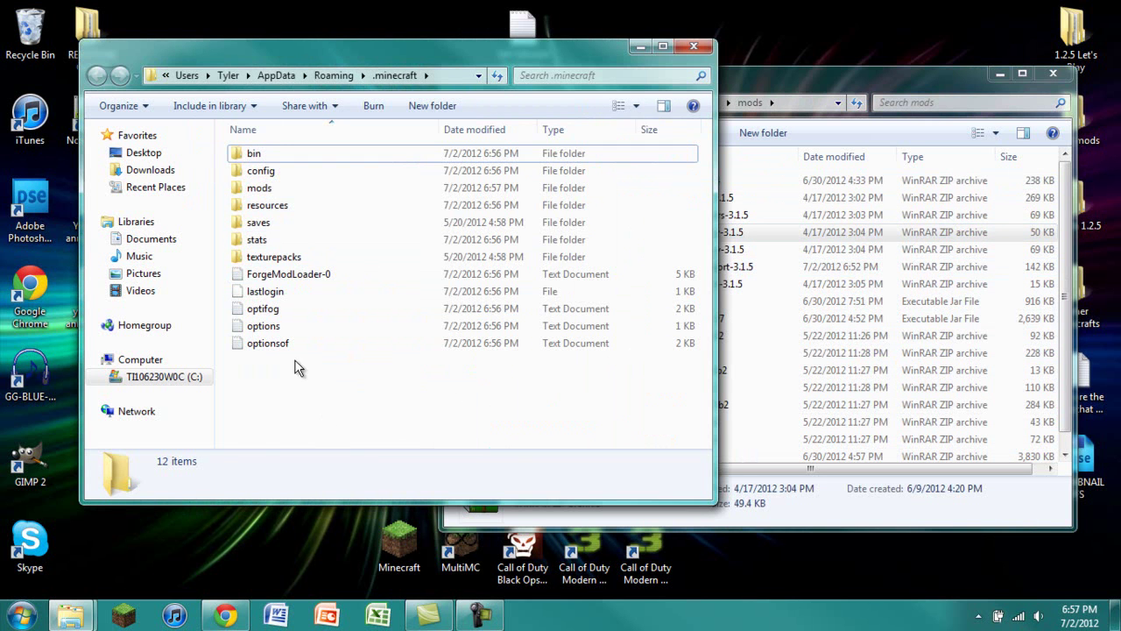
Check the copied files in the .minecraft mods folder and close both folder windows
{"action": "double_click", "coordinate": [268, 191]}
{"action": "scroll", "coordinate": [329, 249], "scroll_direction": "down", "scroll_amount": 1}
{"action": "scroll", "coordinate": [368, 249], "scroll_direction": "up", "scroll_amount": 1}
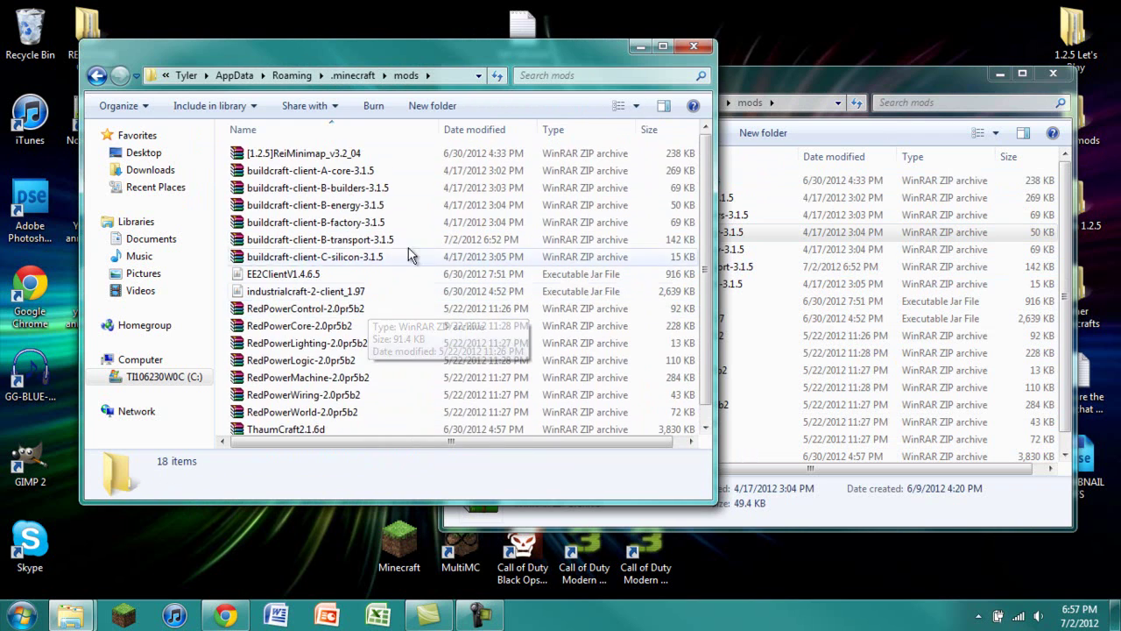
{"action": "left_click", "coordinate": [97, 75]}
{"action": "left_click", "coordinate": [694, 45]}
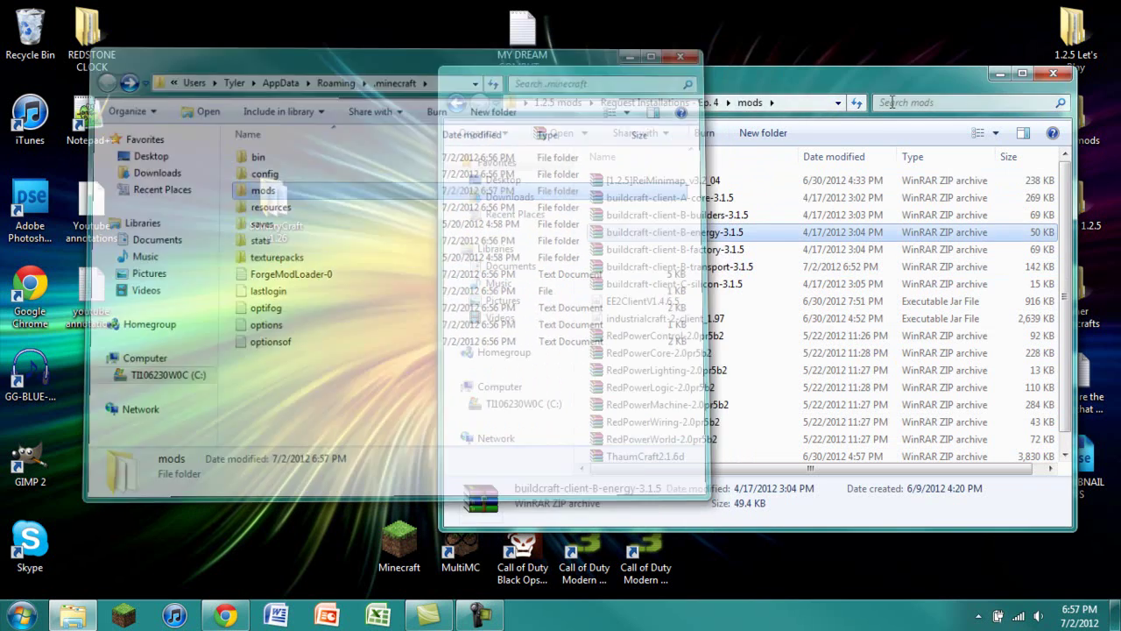
{"action": "left_click", "coordinate": [1053, 74]}
Launch Minecraft, log in with the saved account, look through the loaded mods list and return to the main menu
{"action": "double_click", "coordinate": [404, 539]}
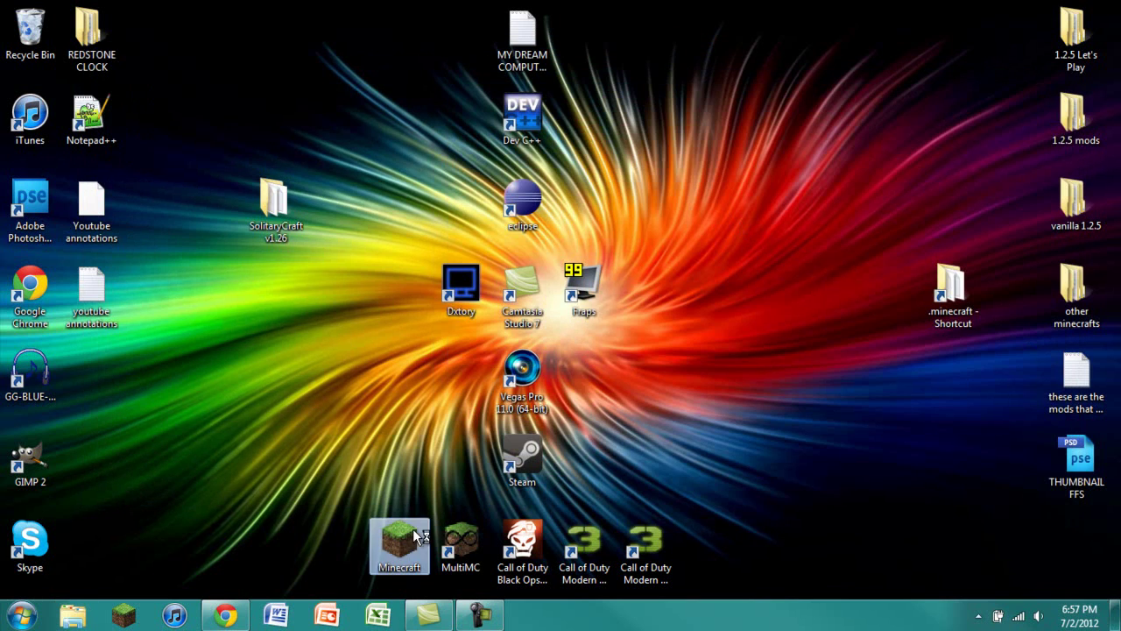
{"action": "left_click", "coordinate": [872, 467]}
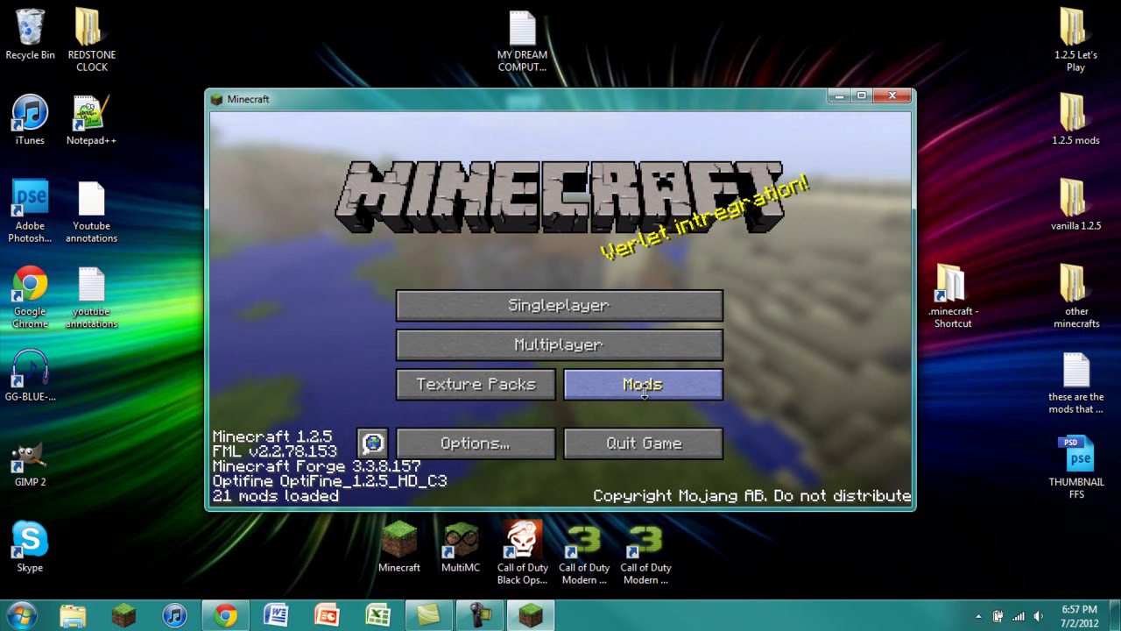
{"action": "left_click", "coordinate": [654, 390]}
{"action": "left_click_drag", "start_coordinate": [433, 194], "coordinate": [426, 403]}
{"action": "left_click", "coordinate": [493, 448]}
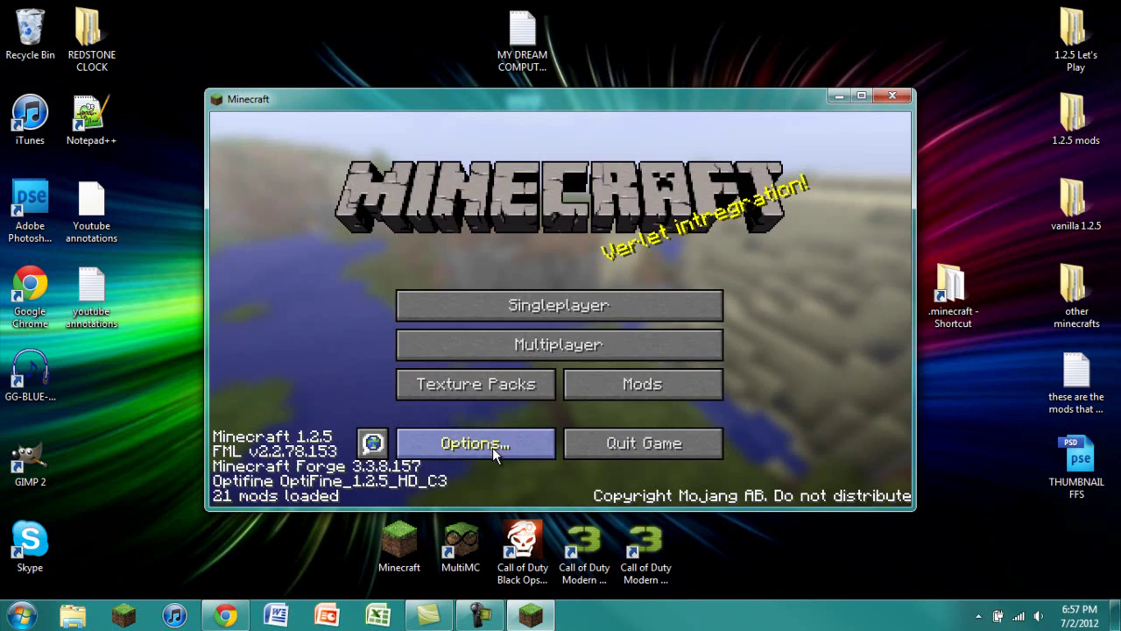
Create a new singleplayer world named New World in Creative game mode
{"action": "left_click", "coordinate": [523, 300]}
{"action": "left_click", "coordinate": [666, 436]}
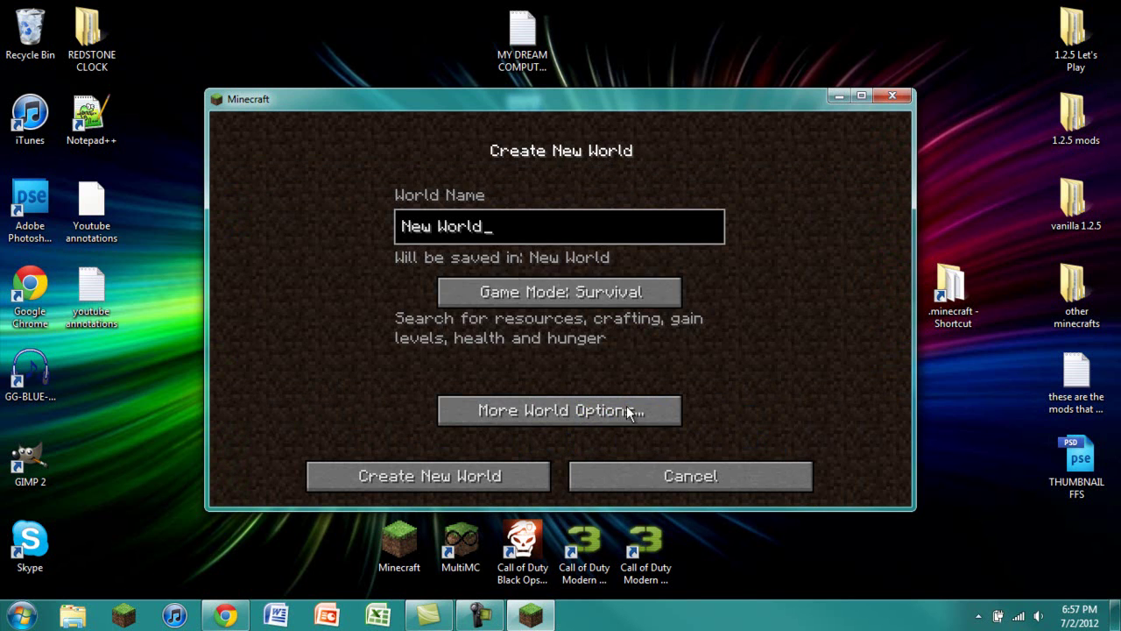
{"action": "left_click", "coordinate": [535, 291]}
{"action": "left_click", "coordinate": [536, 294]}
{"action": "left_click", "coordinate": [475, 477]}
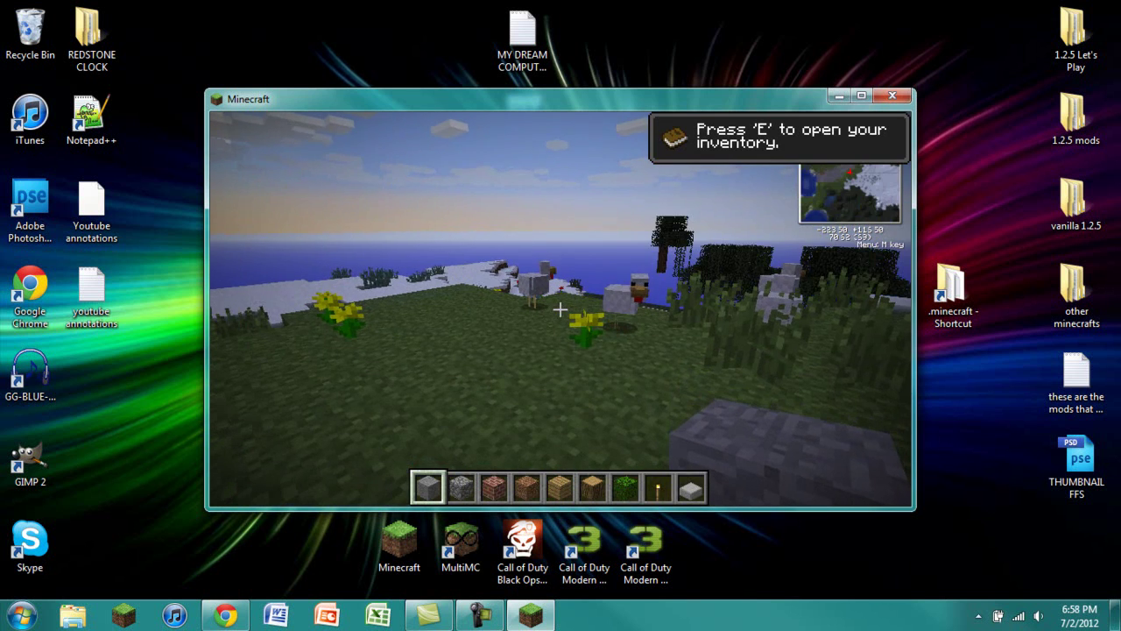
Turn down the sound and music volume in the game options and return to the world
{"action": "key", "text": "Escape"}
{"action": "left_click", "coordinate": [561, 357]}
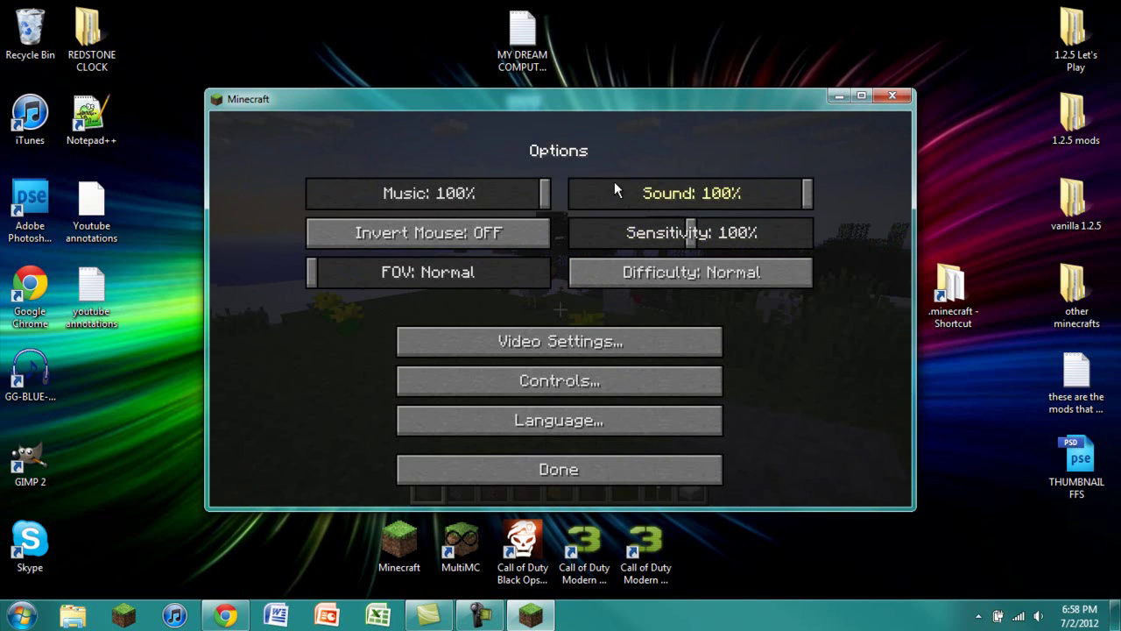
{"action": "left_click_drag", "start_coordinate": [614, 184], "coordinate": [304, 193]}
{"action": "key", "text": "Escape"}
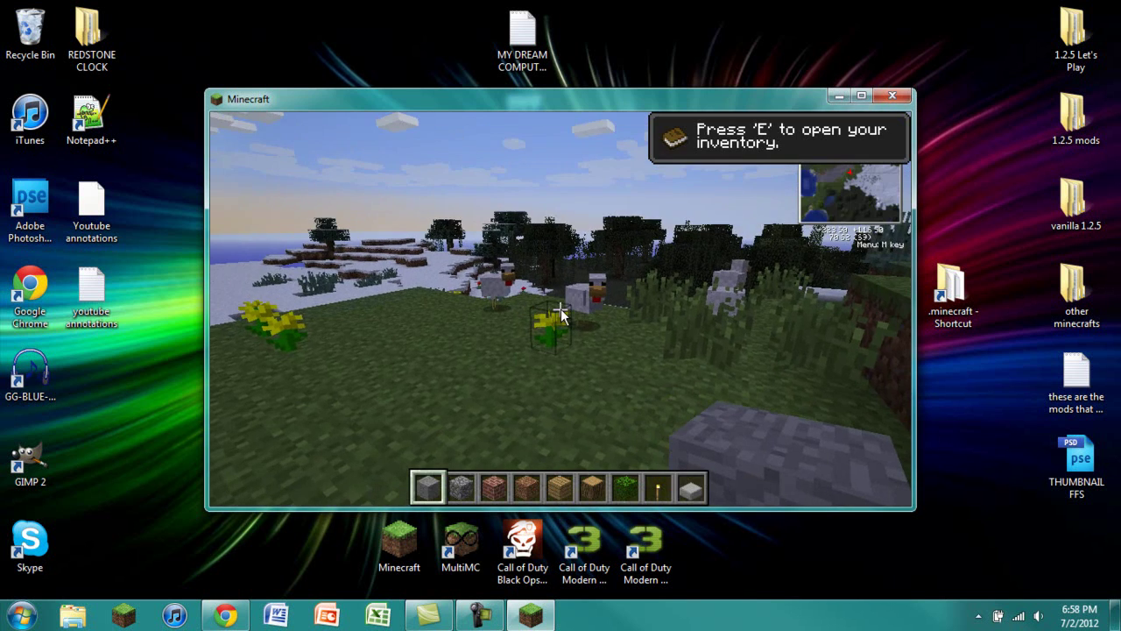
Open the inventory in a maximized game window and page through the whole NotEnoughItems list to check the mods' items
{"action": "key", "text": "e"}
{"action": "double_click", "coordinate": [593, 101]}
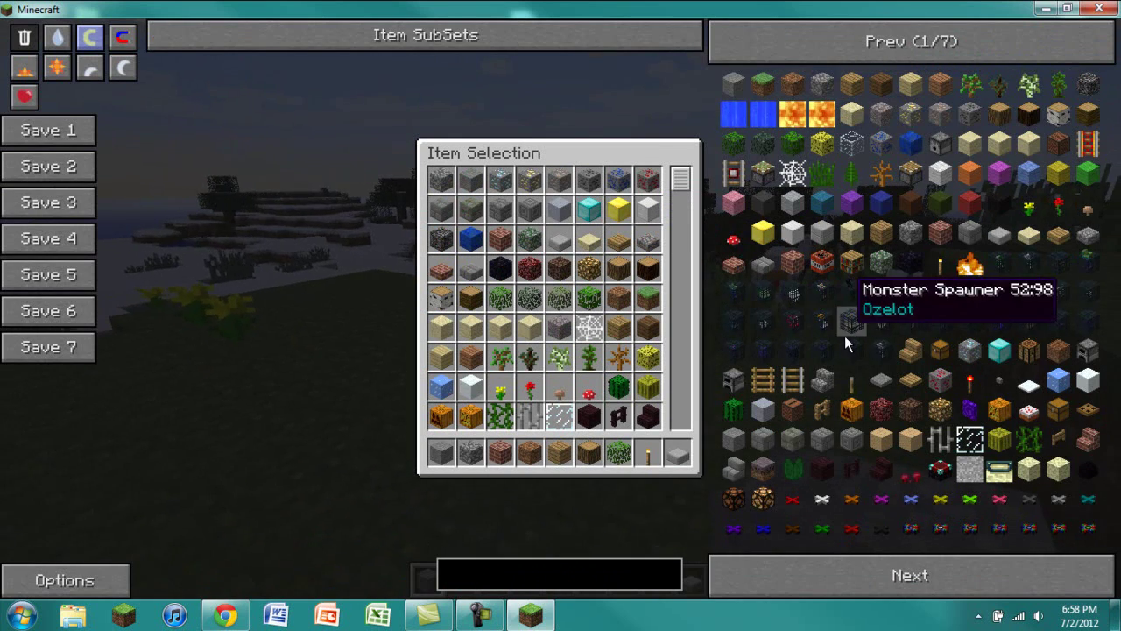
{"action": "left_click", "coordinate": [878, 570]}
{"action": "left_click", "coordinate": [828, 37]}
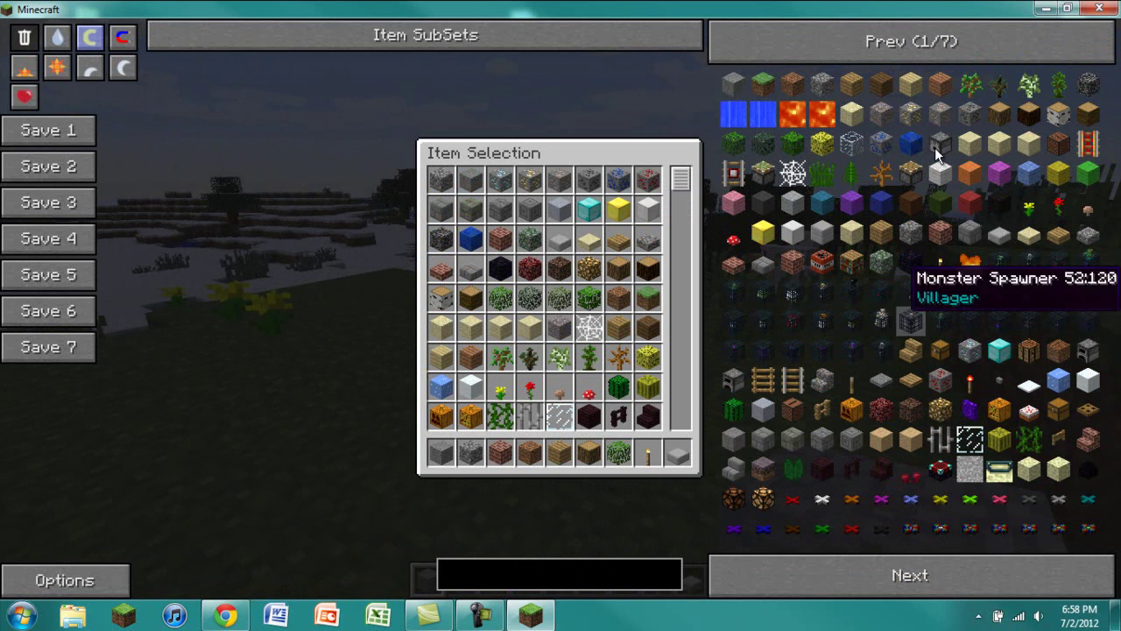
{"action": "left_click", "coordinate": [962, 568]}
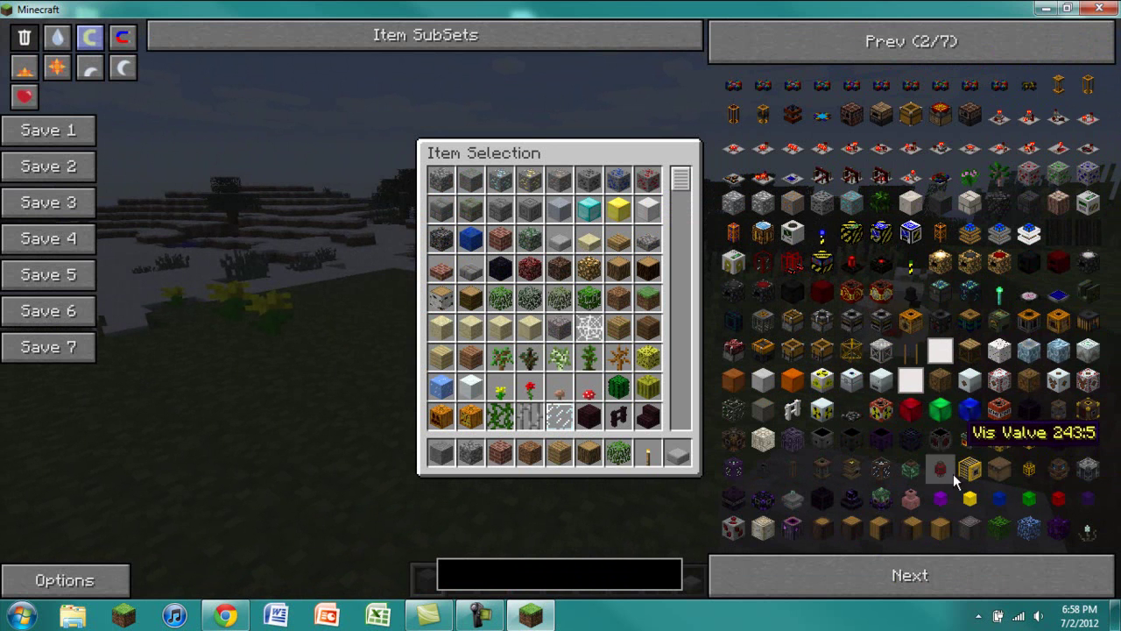
{"action": "left_click", "coordinate": [928, 574]}
{"action": "left_click", "coordinate": [929, 580]}
{"action": "left_click", "coordinate": [934, 581]}
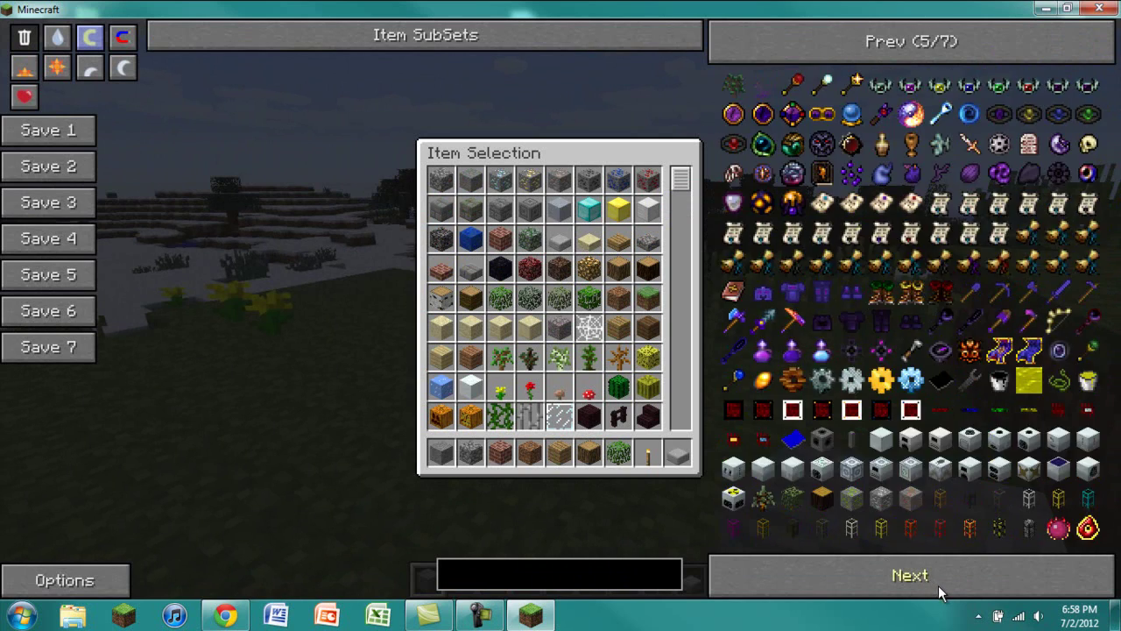
{"action": "left_click", "coordinate": [940, 584]}
{"action": "left_click", "coordinate": [944, 585]}
{"action": "left_click", "coordinate": [947, 583]}
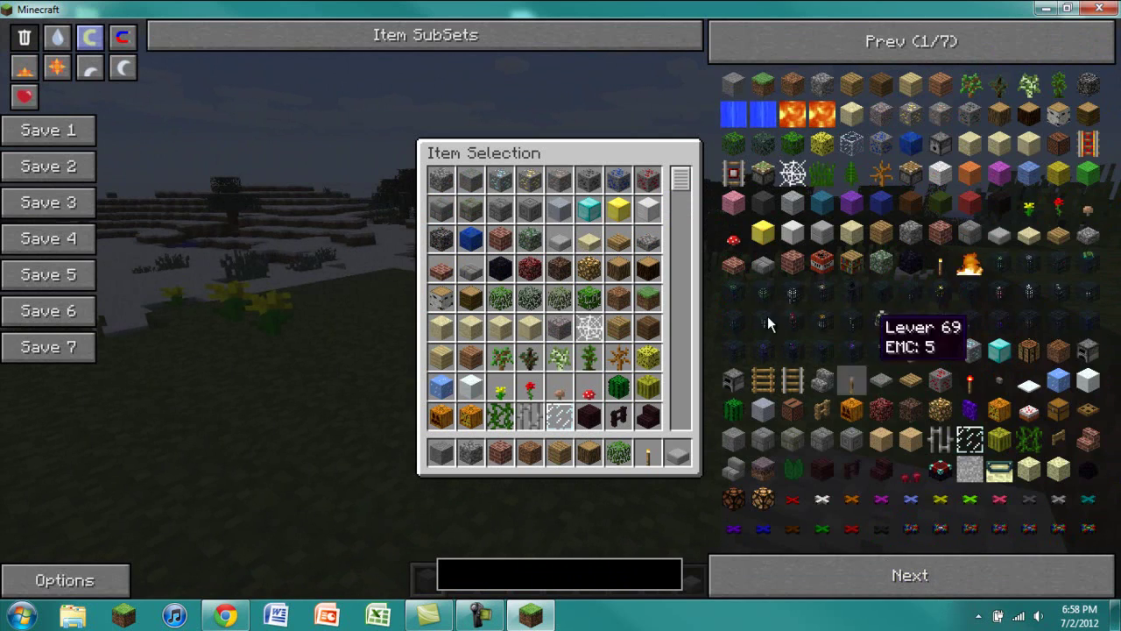
Close the inventory, save and quit the world to the title screen, and quit Minecraft
{"action": "key", "text": "Escape"}
{"action": "key", "text": "Escape"}
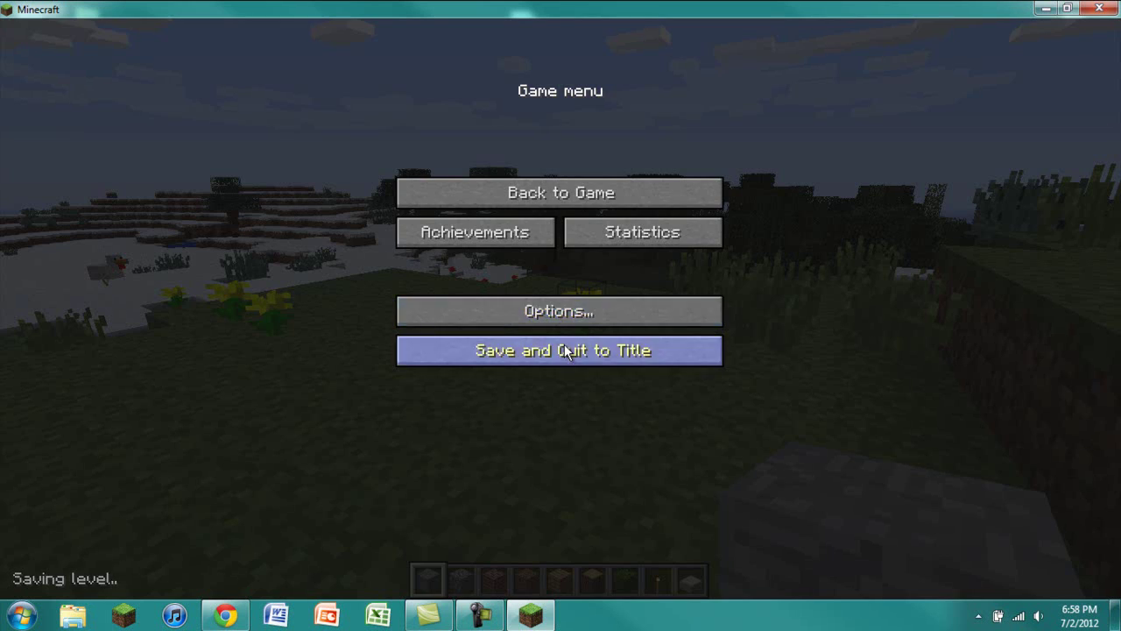
{"action": "left_click", "coordinate": [564, 348]}
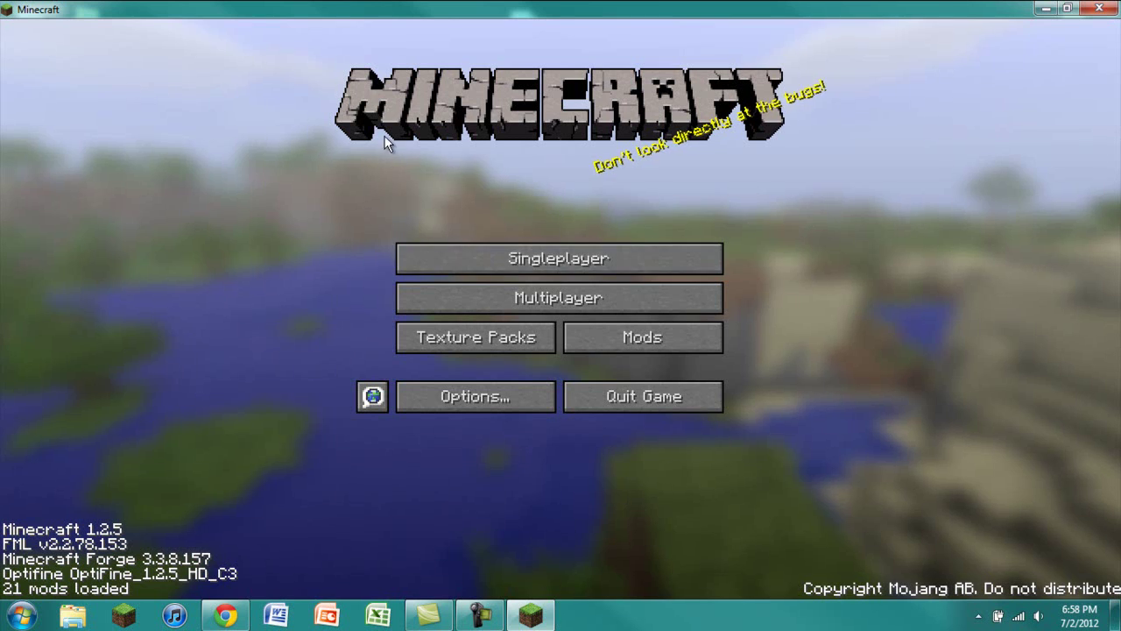
{"action": "left_click", "coordinate": [593, 408]}
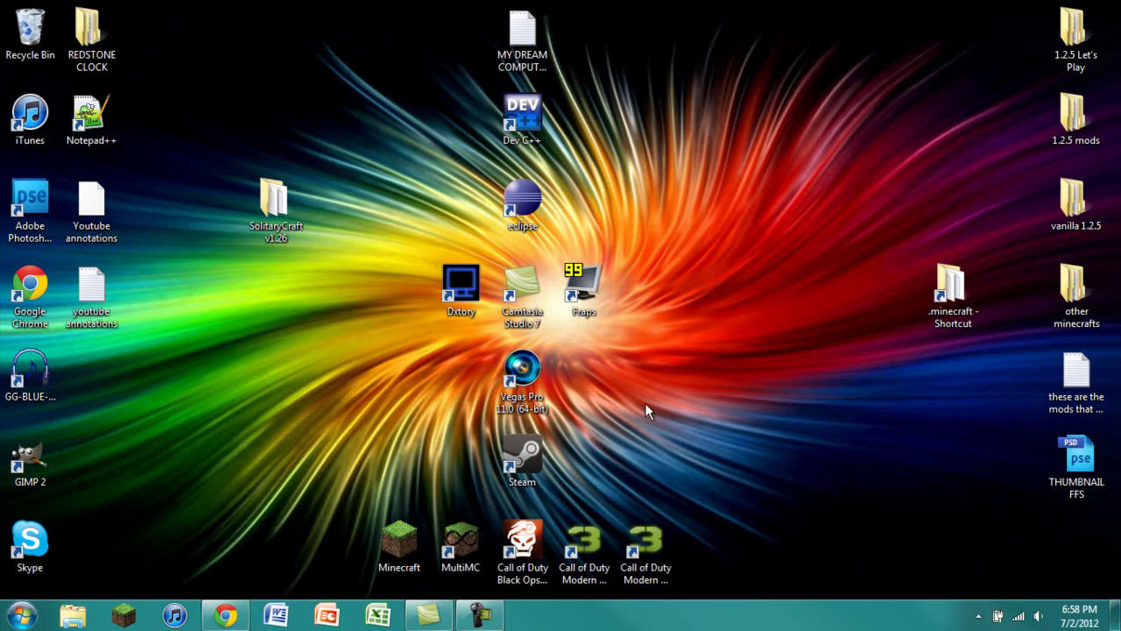
{"action": "left_click_drag", "start_coordinate": [882, 410], "coordinate": [661, 175]}
{"action": "left_click_drag", "start_coordinate": [613, 49], "coordinate": [936, 501]}
{"action": "left_click_drag", "start_coordinate": [941, 509], "coordinate": [709, 410]}
{"action": "left_click_drag", "start_coordinate": [604, 502], "coordinate": [936, 61]}
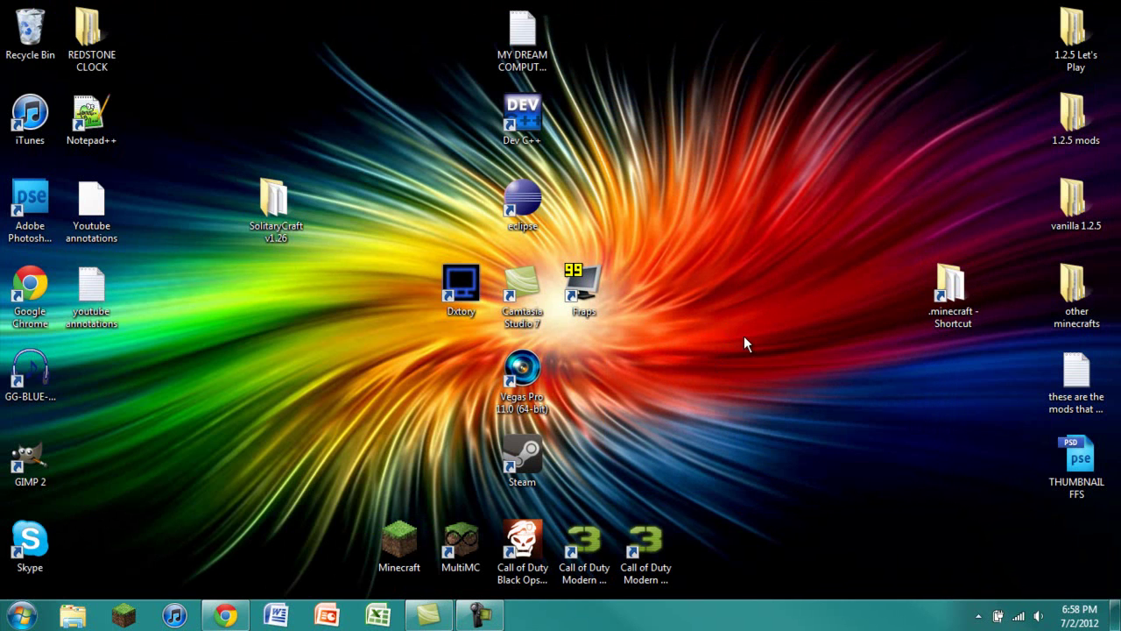